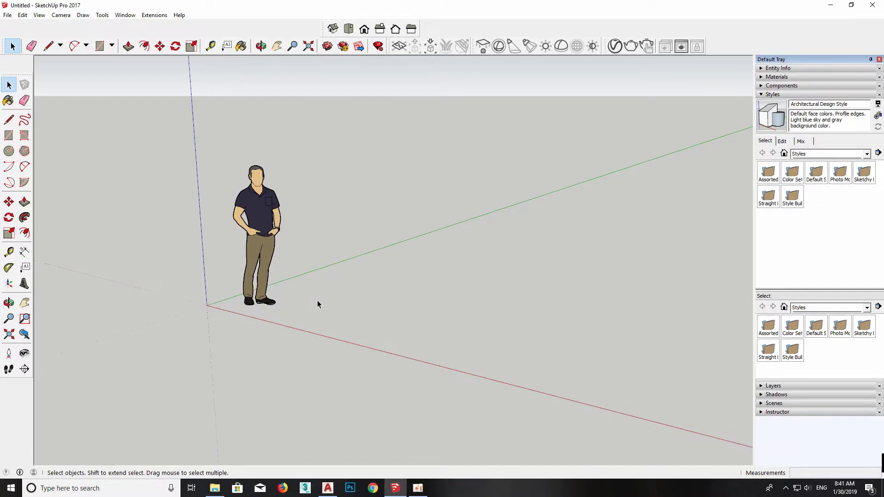
# - Orbit and zoom in toward the default scale figure in the new empty model
pyautogui.moveTo(316, 302); pyautogui.dragTo(156, 196, button='middle')
pyautogui.scroll(3, 299, 253)
pyautogui.scroll(3, 295, 285)
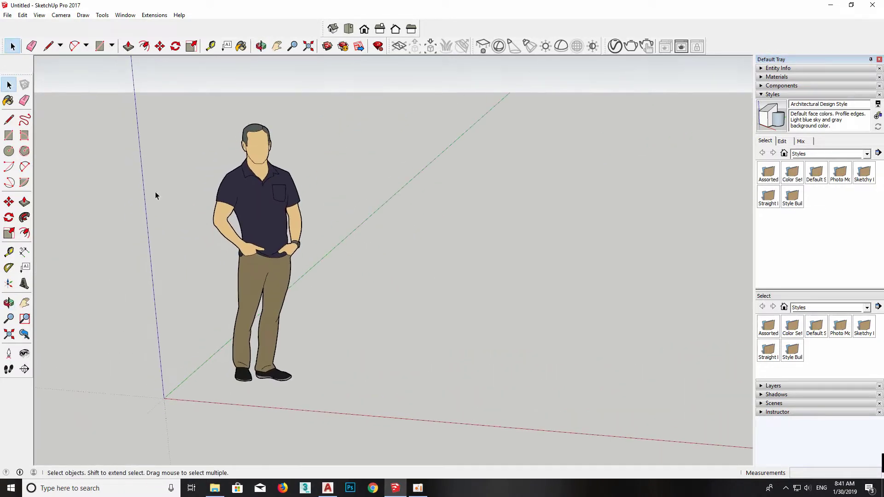
# - Keep Model Info units at decimal millimetres with 0mm precision
pyautogui.click(132, 16)
pyautogui.click(140, 63)
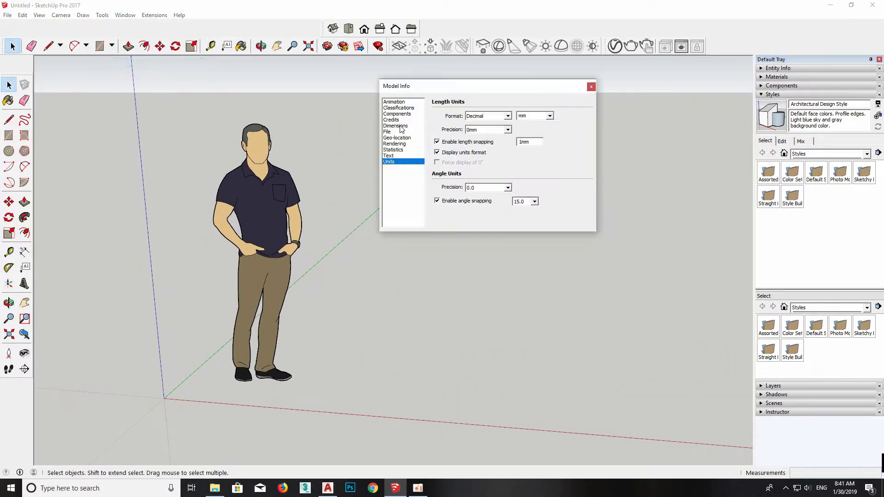
pyautogui.moveTo(455, 91); pyautogui.dragTo(407, 71)
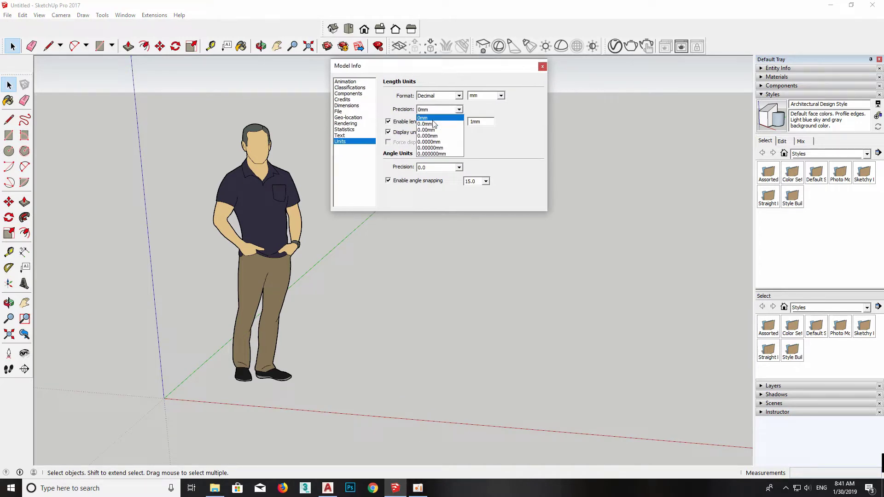
pyautogui.click(435, 118)
pyautogui.click(543, 67)
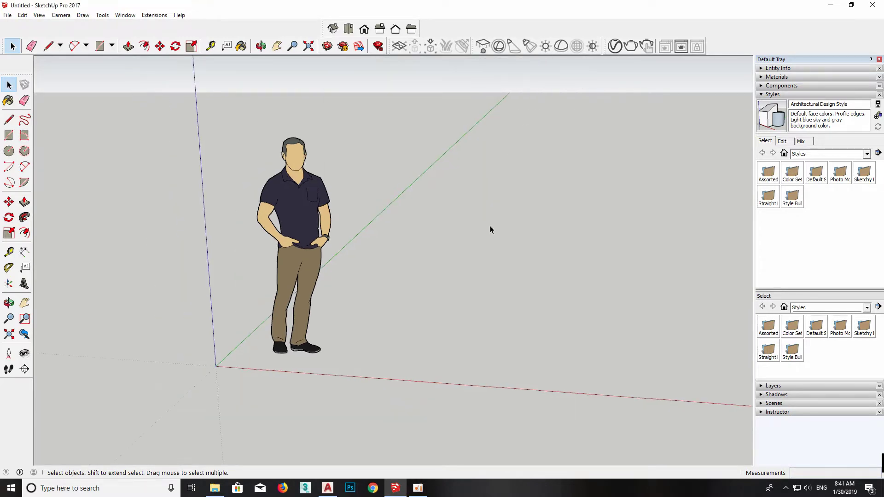
# - Switch off Profiles in the style's Edge settings
pyautogui.click(772, 94)
pyautogui.click(764, 104)
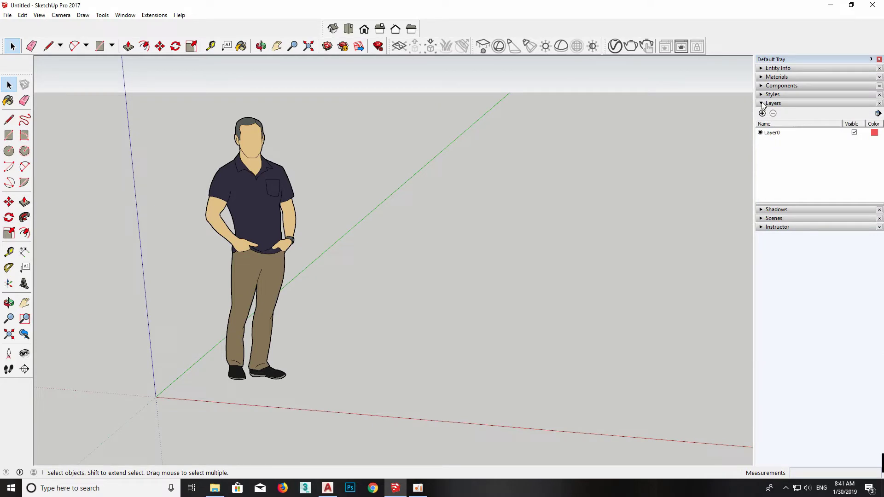
pyautogui.click(763, 104)
pyautogui.click(783, 141)
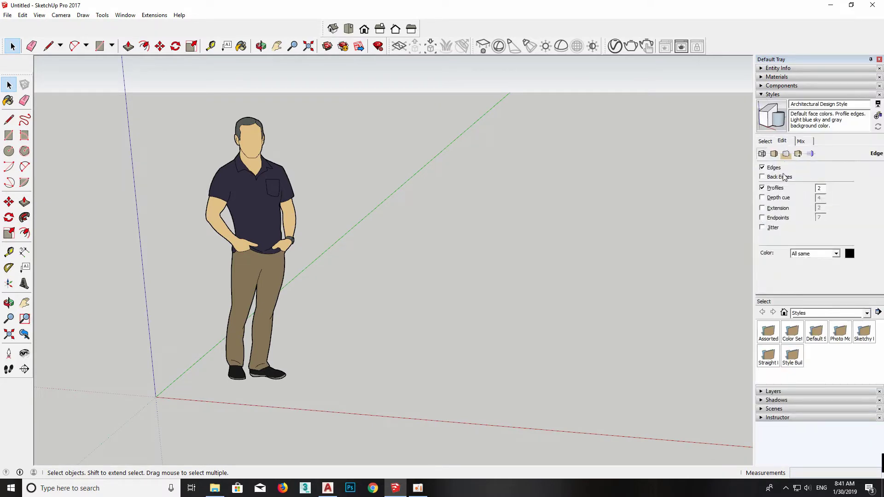
pyautogui.scroll(-2, 499, 268)
# - Draw a 1200 × 700 mm rectangle on the ground plane and orbit around it
pyautogui.press('r')
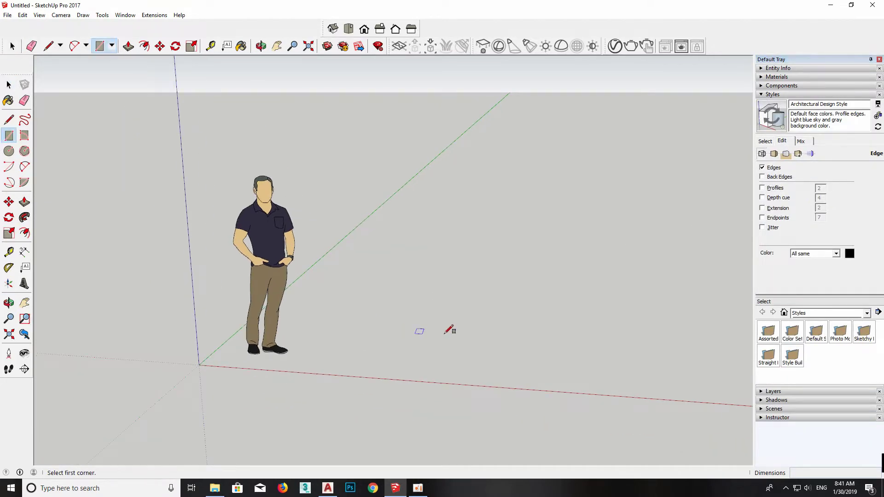
pyautogui.moveTo(420, 330)
pyautogui.mouseDown(button='middle')
pyautogui.moveTo(426, 361)
pyautogui.moveTo(404, 352)
pyautogui.mouseUp(button='middle')
pyautogui.press('r')
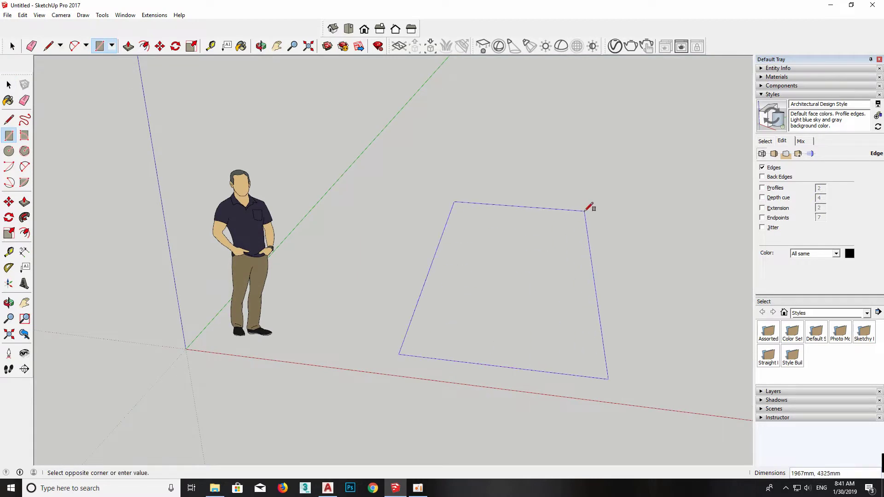
pyautogui.press('Escape')
pyautogui.moveTo(585, 212)
pyautogui.mouseDown(button='middle')
pyautogui.moveTo(627, 261)
pyautogui.moveTo(415, 333)
pyautogui.mouseUp(button='middle')
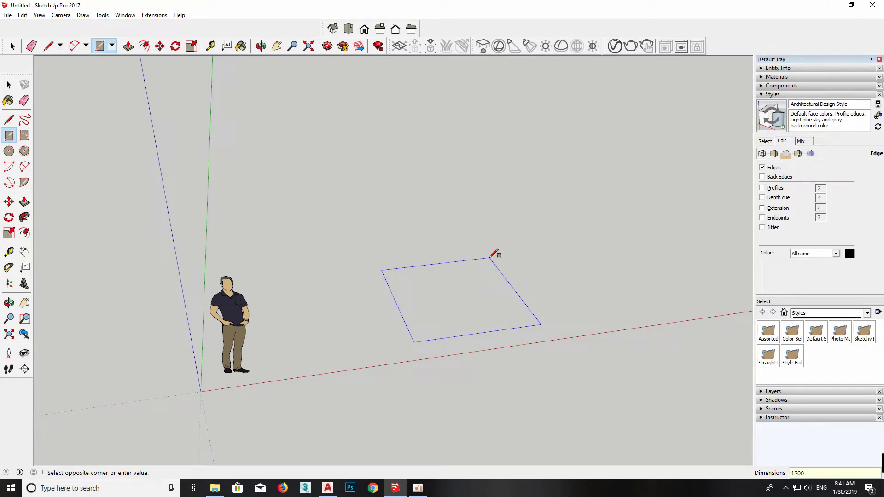
pyautogui.click(490, 257)
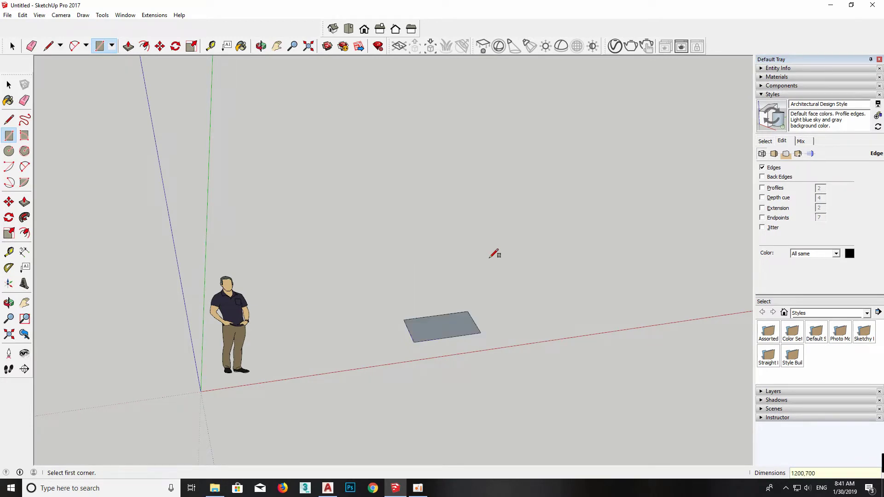
pyautogui.press('space')
pyautogui.scroll(1, 451, 337)
pyautogui.scroll(3, 446, 332)
pyautogui.scroll(2, 439, 325)
pyautogui.moveTo(438, 325); pyautogui.dragTo(456, 346, button='middle')
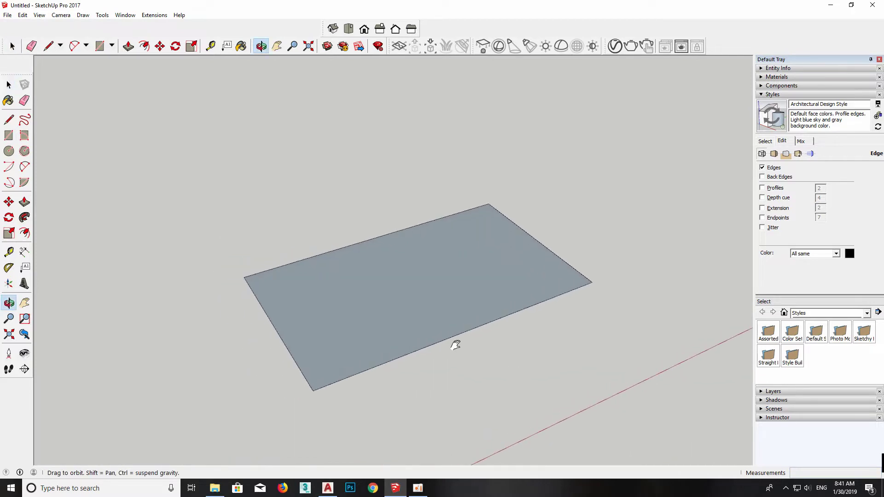
pyautogui.moveTo(380, 330)
pyautogui.mouseDown(button='middle')
pyautogui.moveTo(668, 323)
pyautogui.moveTo(490, 317)
pyautogui.mouseUp(button='middle')
# - Group the rectangle face and pull it up inside the group into a 700 mm box
pyautogui.scroll(1, 421, 313)
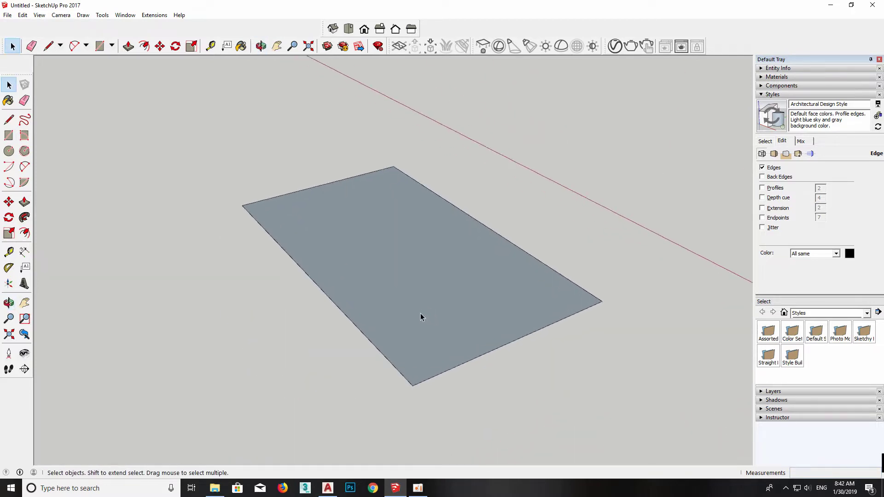
pyautogui.rightClick(420, 313)
pyautogui.click(456, 394)
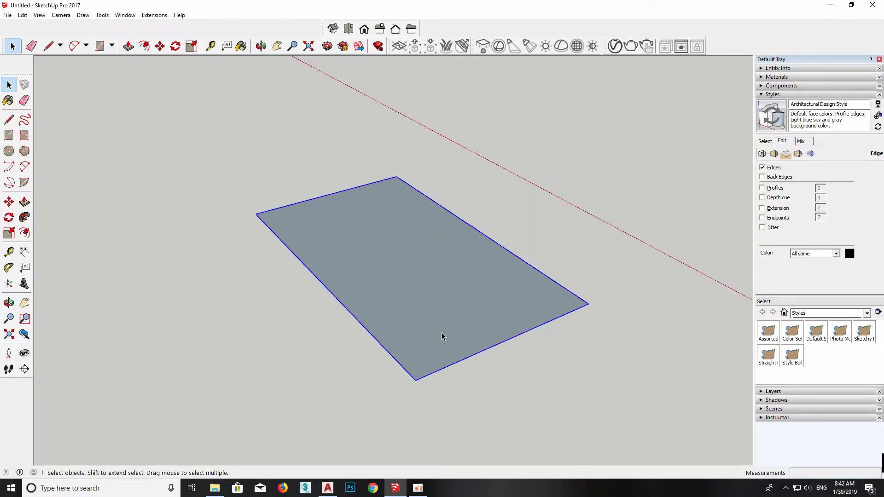
pyautogui.tripleClick(441, 333)
pyautogui.press('p')
pyautogui.moveTo(445, 337); pyautogui.dragTo(466, 282)
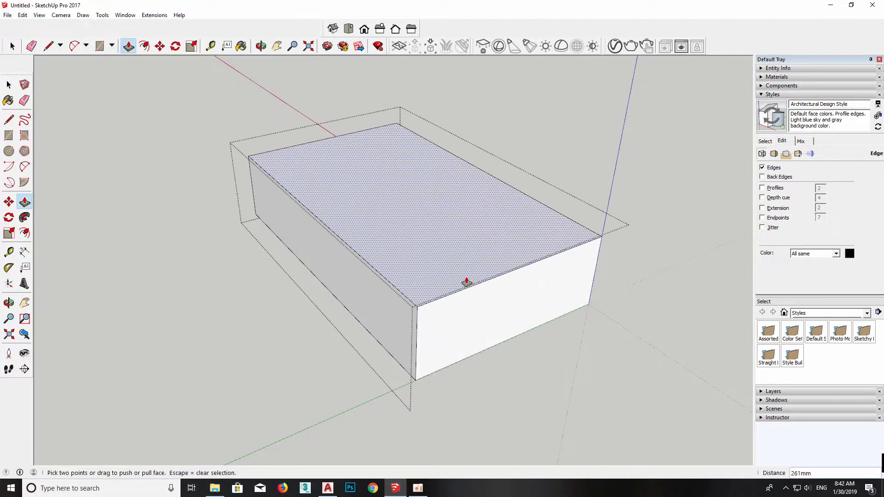
pyautogui.scroll(-2, 454, 319)
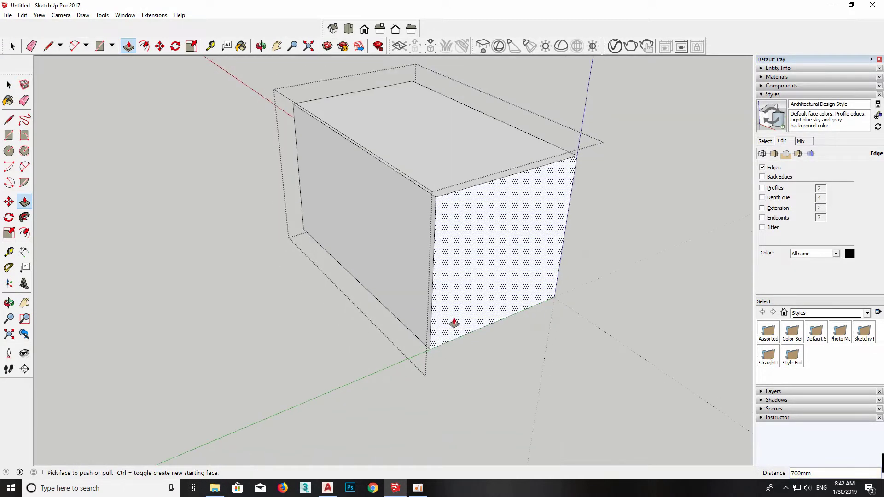
pyautogui.press('space')
pyautogui.click(472, 375)
pyautogui.press('o')
pyautogui.moveTo(472, 375); pyautogui.dragTo(434, 402)
# - Copy the box with Move+Ctrl and stack the copy directly on top of it
pyautogui.press('space')
pyautogui.click(435, 387)
pyautogui.press('m')
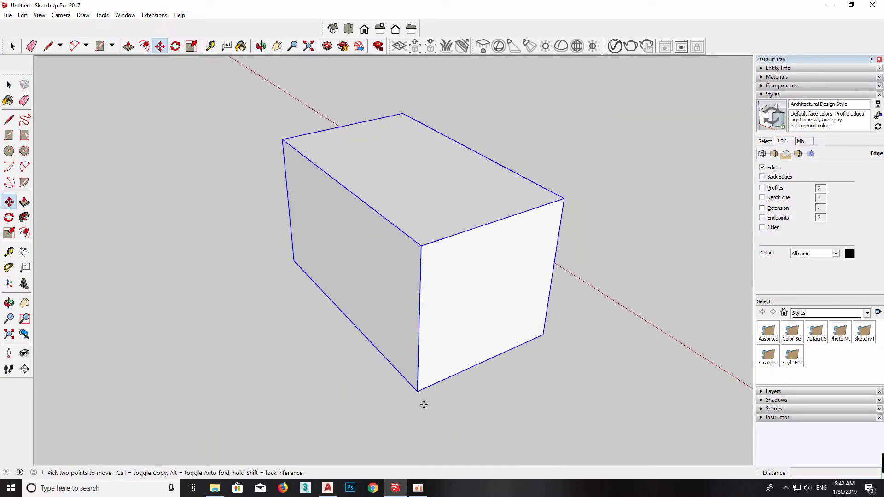
pyautogui.press('ctrl')
pyautogui.click(418, 392)
pyautogui.click(420, 244)
pyautogui.scroll(-2, 432, 304)
pyautogui.press('space')
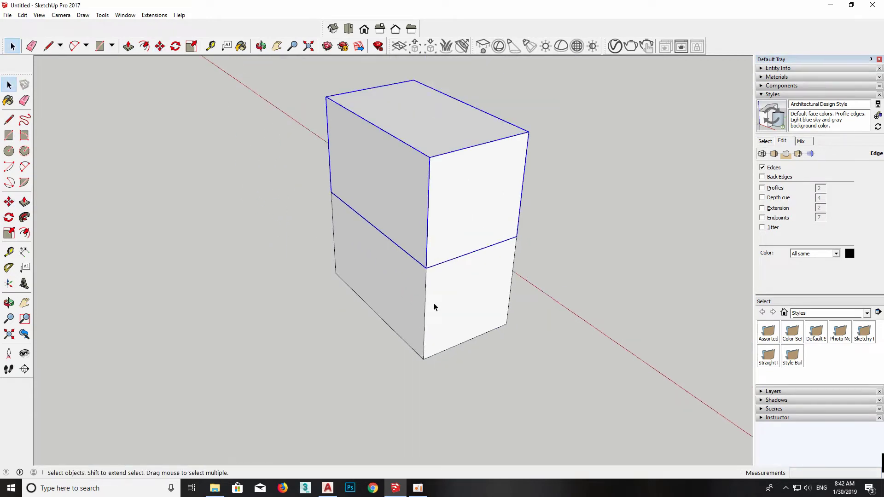
pyautogui.scroll(1, 444, 247)
pyautogui.press('l')
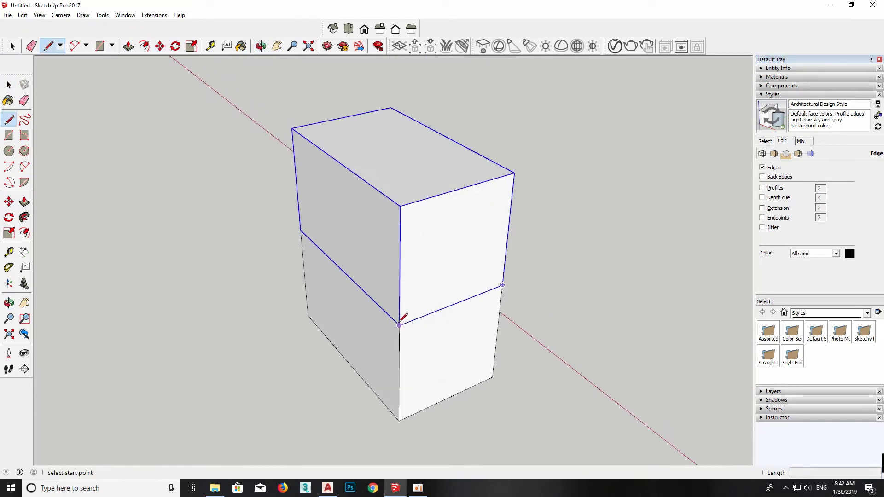
pyautogui.press('space')
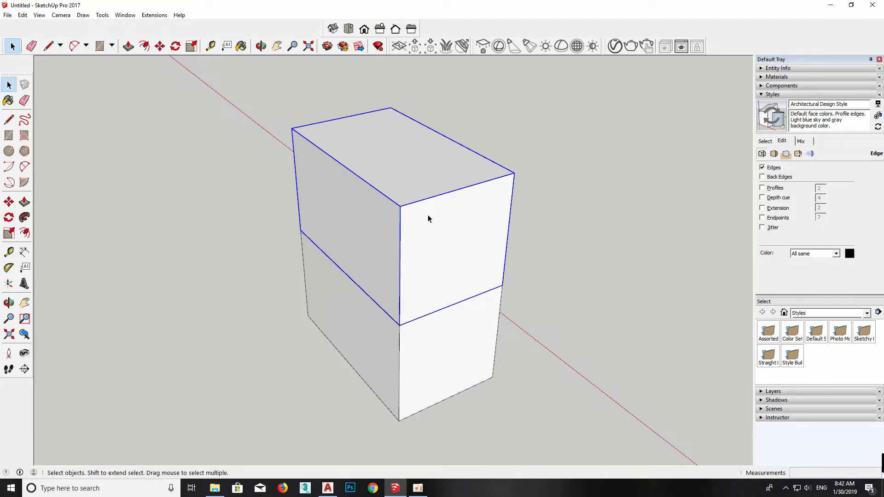
# - Push the upper box's top face down by a typed distance to form a thin slab
pyautogui.press('p')
pyautogui.moveTo(424, 198); pyautogui.dragTo(419, 204)
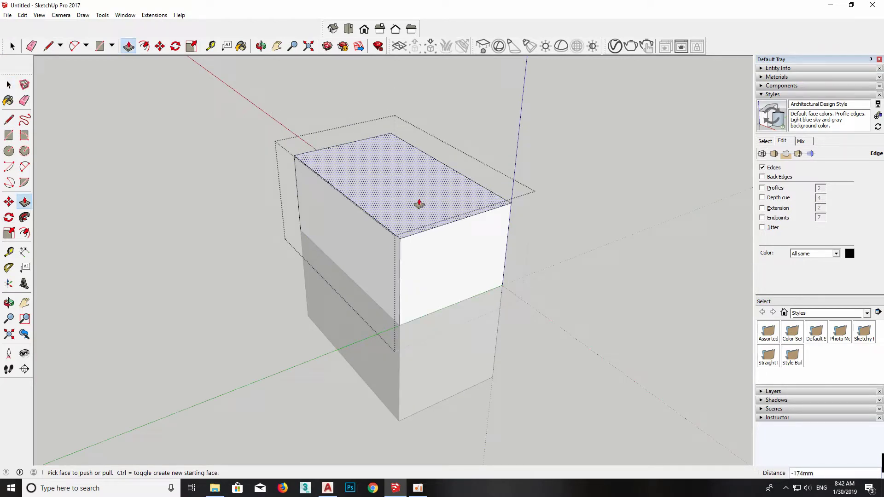
pyautogui.press('Return')
pyautogui.press('space')
pyautogui.scroll(2, 466, 234)
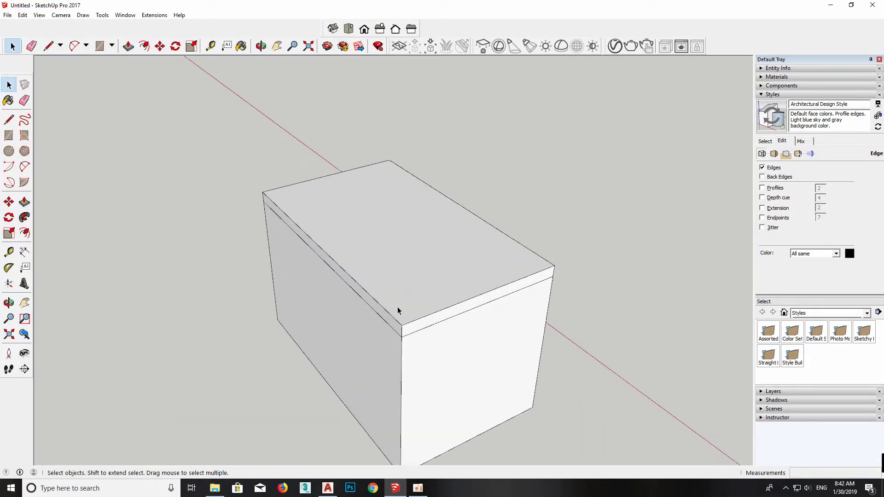
pyautogui.scroll(2, 397, 307)
# - Adjust the slab's top face thickness with Push/Pull, then clear the selection
pyautogui.press('l')
pyautogui.scroll(2, 432, 331)
pyautogui.scroll(2, 413, 304)
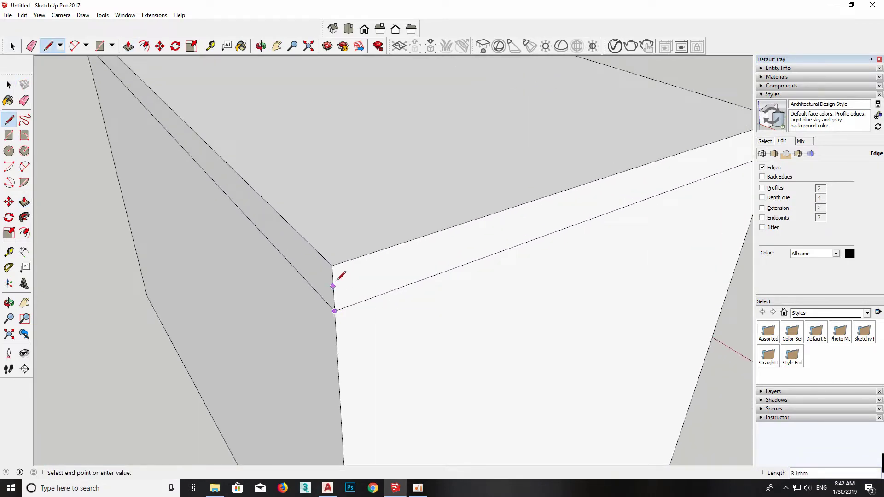
pyautogui.scroll(-5, 335, 260)
pyautogui.moveTo(375, 290); pyautogui.dragTo(366, 257, button='middle')
pyautogui.press('space')
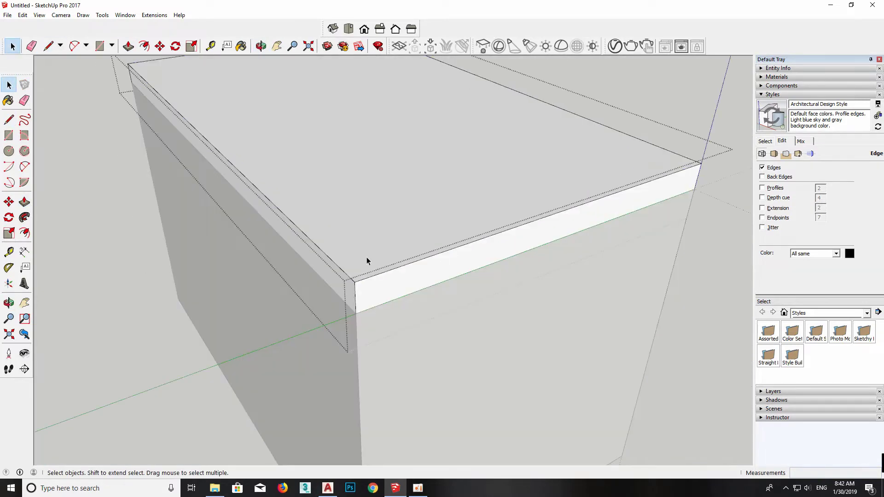
pyautogui.click(366, 257)
pyautogui.press('p')
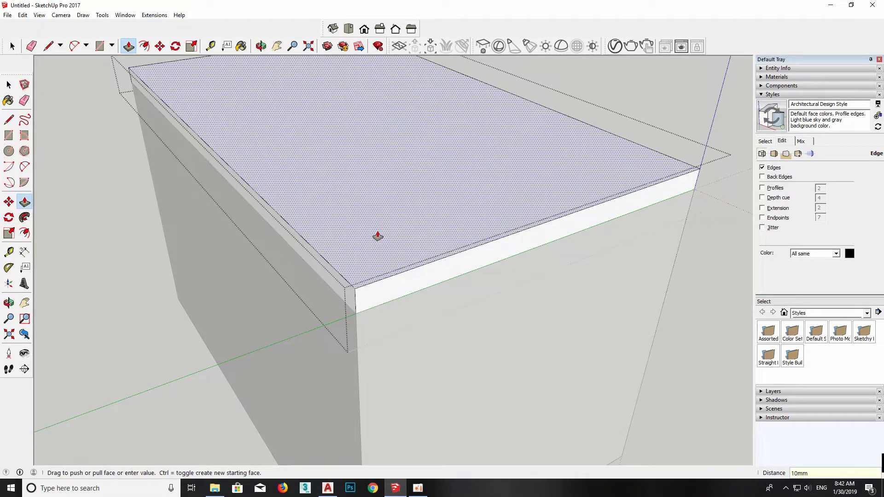
pyautogui.press('space')
pyautogui.scroll(-2, 378, 231)
pyautogui.click(640, 280)
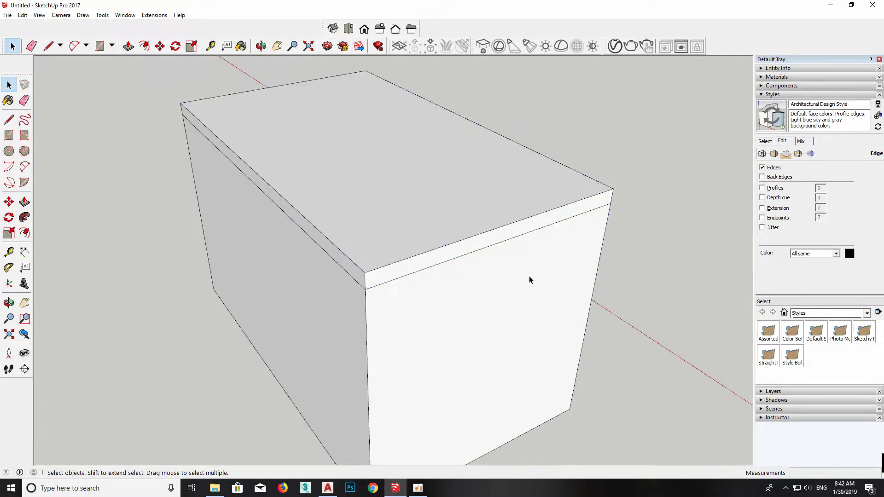
# - Offset the lower box's front face 2 mm inward
pyautogui.scroll(-2, 528, 280)
pyautogui.press('r')
pyautogui.scroll(3, 508, 306)
pyautogui.scroll(-1, 499, 260)
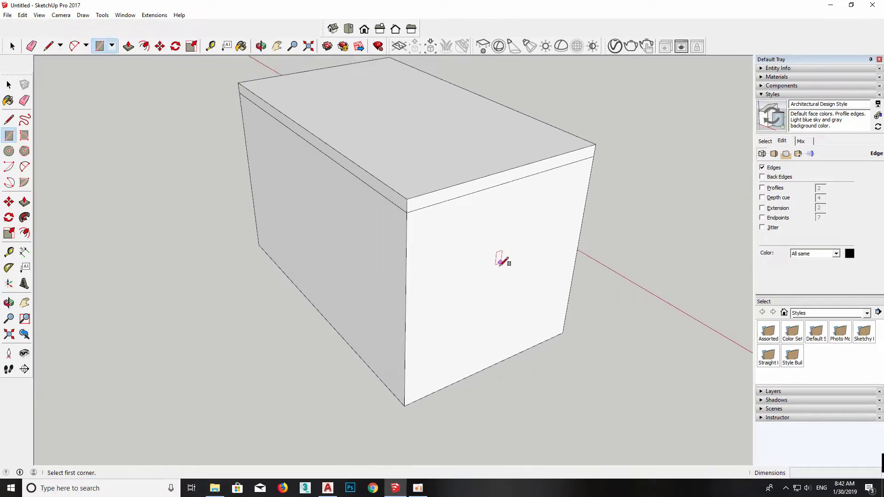
pyautogui.moveTo(497, 265); pyautogui.dragTo(437, 278, button='middle')
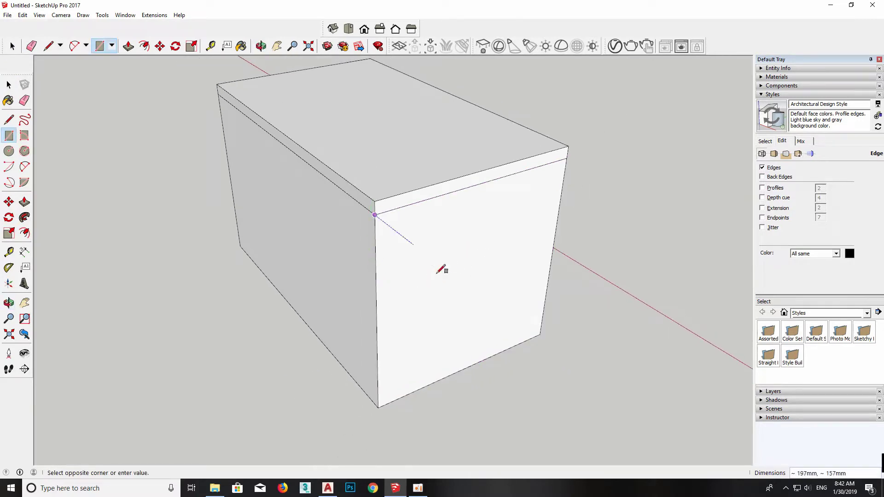
pyautogui.press('space')
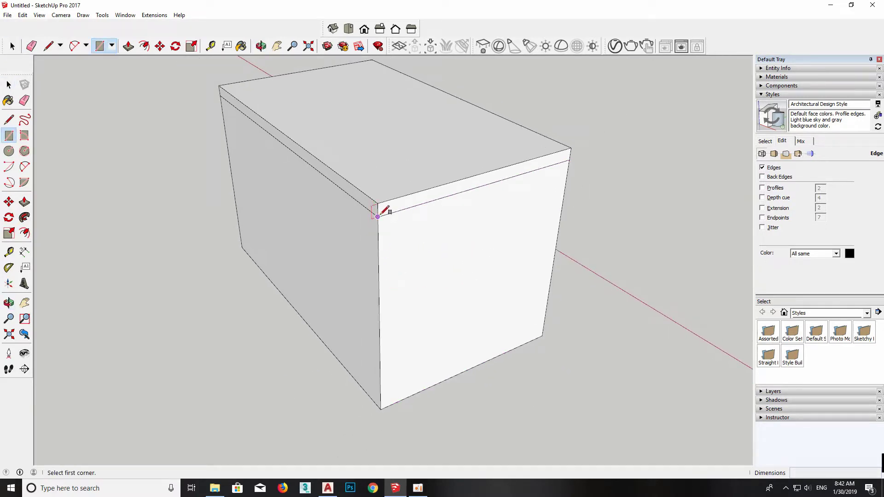
pyautogui.press('space')
pyautogui.keyDown('shift'); pyautogui.moveTo(494, 322); pyautogui.dragTo(468, 322, button='middle'); pyautogui.keyUp('shift')
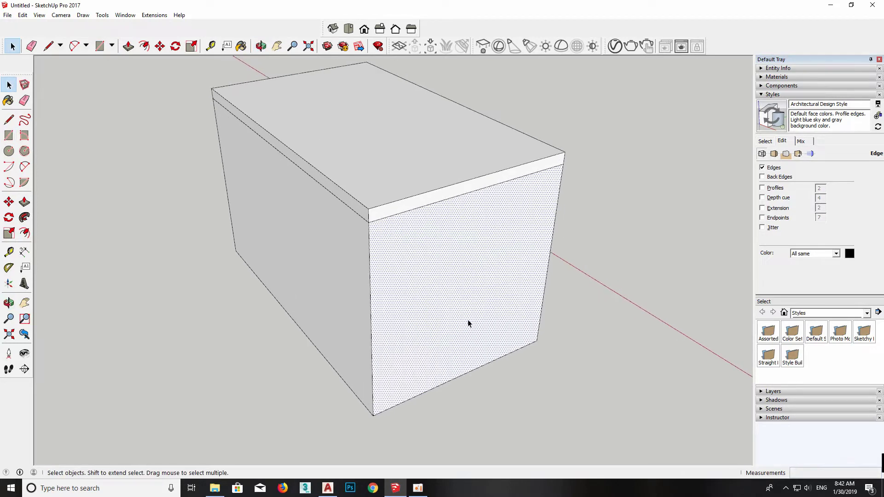
pyautogui.scroll(2, 468, 322)
pyautogui.press('f')
pyautogui.click(386, 229)
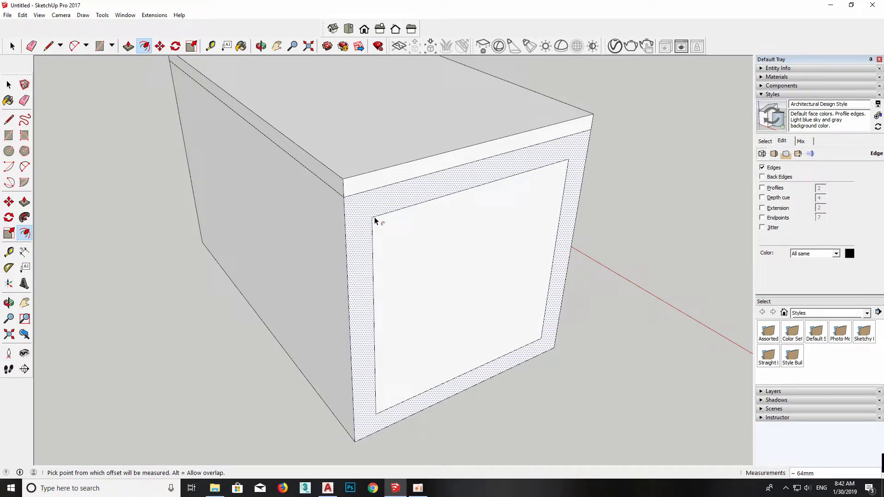
pyautogui.press('Return')
# - Delete the box's left side face
pyautogui.press('space')
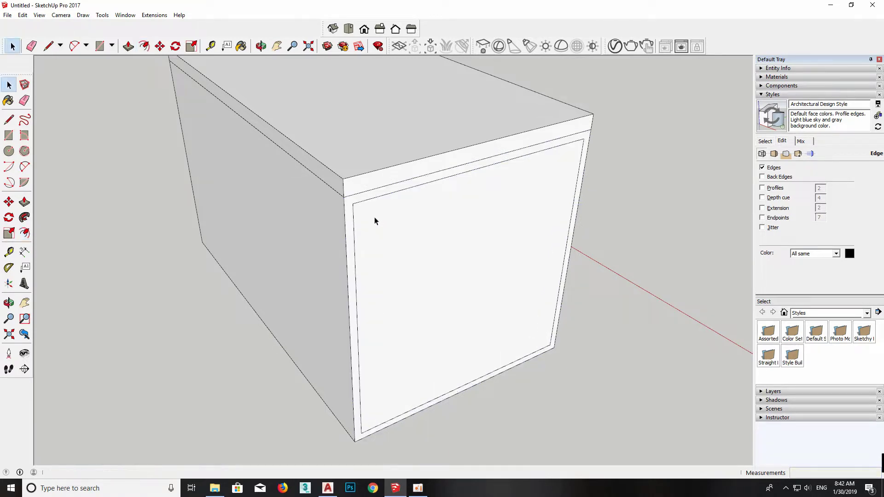
pyautogui.click(397, 236)
pyautogui.doubleClick(316, 269)
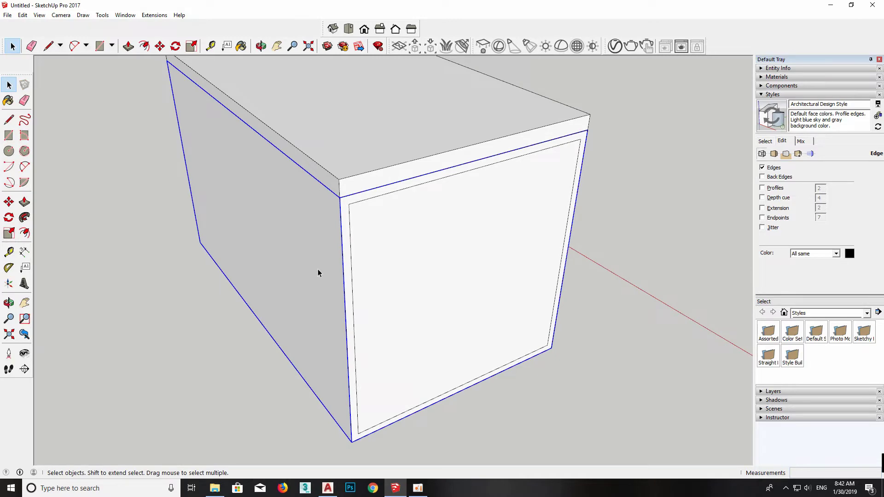
pyautogui.press('Delete')
# - Delete the outer border ring around the inner front face
pyautogui.moveTo(320, 270); pyautogui.dragTo(404, 240, button='middle')
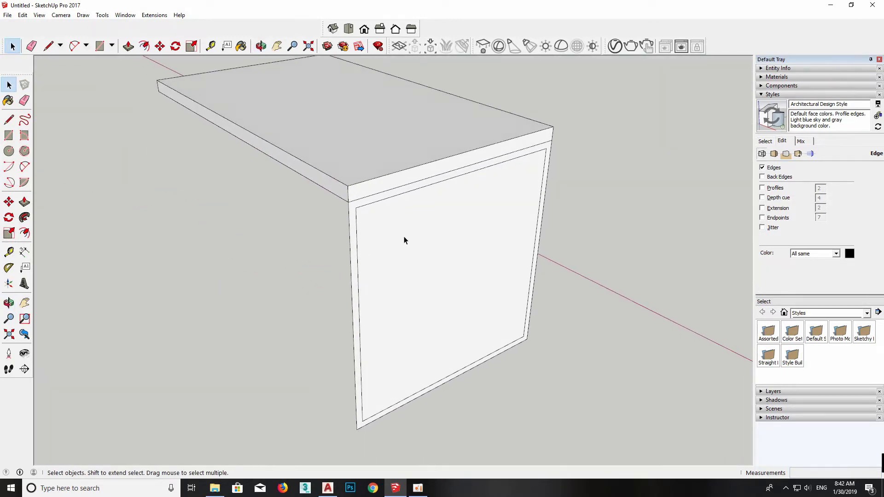
pyautogui.moveTo(458, 282); pyautogui.dragTo(448, 278, button='middle')
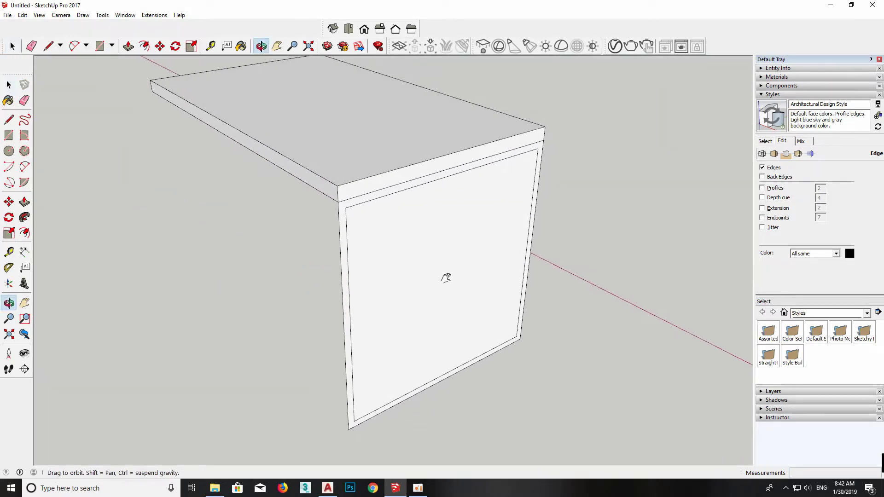
pyautogui.click(351, 222)
pyautogui.moveTo(375, 246); pyautogui.dragTo(368, 238, button='middle')
pyautogui.click(332, 209)
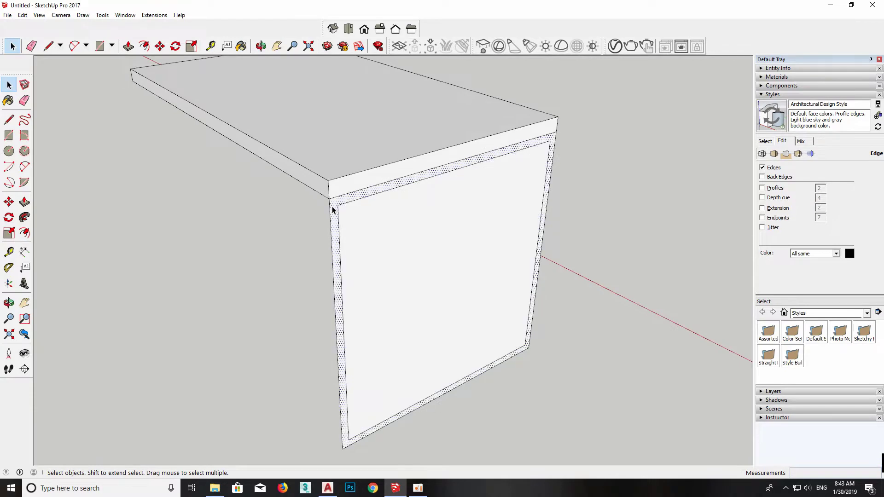
pyautogui.press('Delete')
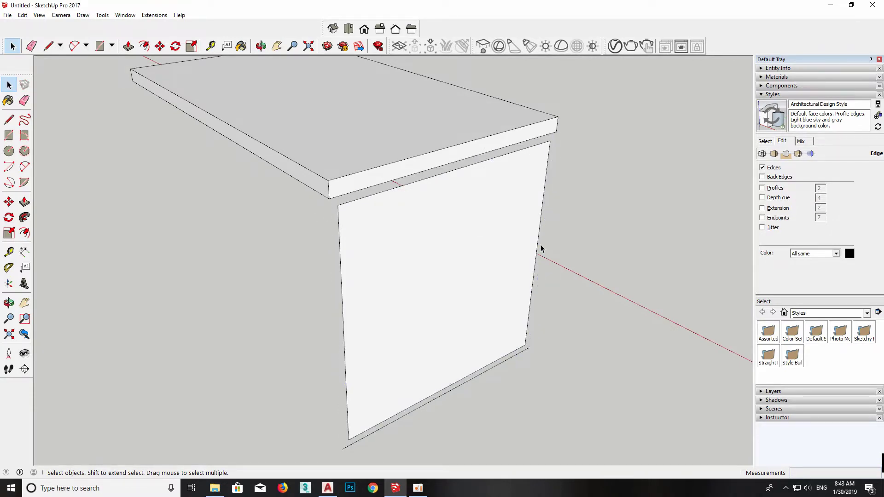
# - Orbit to the side panel and select its face and top edge
pyautogui.press('e')
pyautogui.press('space')
pyautogui.moveTo(519, 361)
pyautogui.mouseDown(button='middle')
pyautogui.moveTo(397, 308)
pyautogui.moveTo(388, 237)
pyautogui.mouseUp(button='middle')
pyautogui.click(515, 356)
pyautogui.click(367, 235)
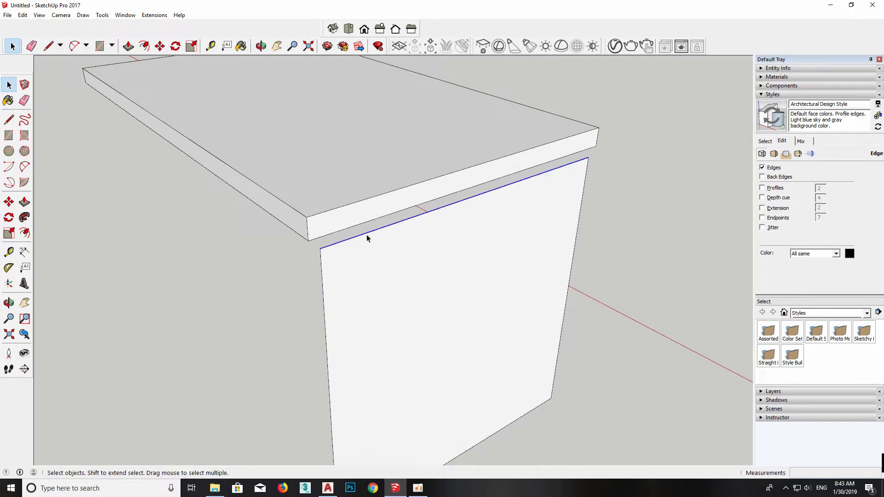
pyautogui.press('m')
pyautogui.scroll(1, 311, 233)
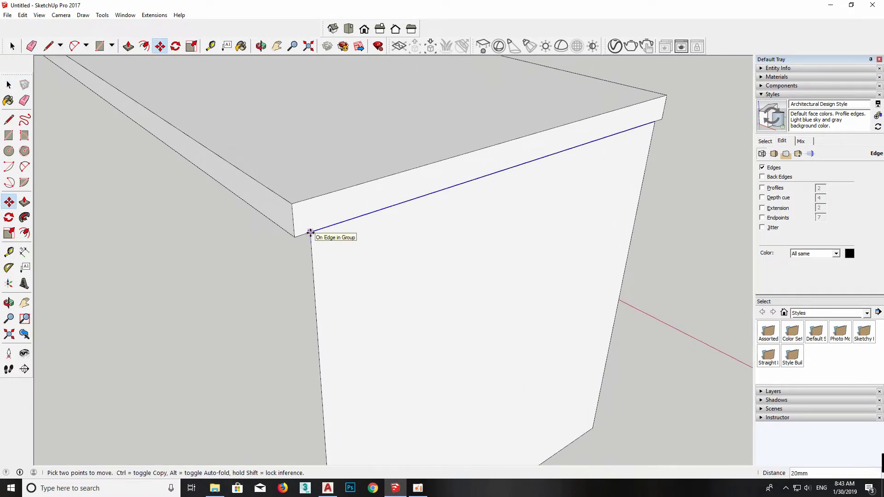
pyautogui.press('space')
pyautogui.scroll(-3, 341, 258)
# - Offset the side panel's outline 40 mm inward
pyautogui.click(388, 276)
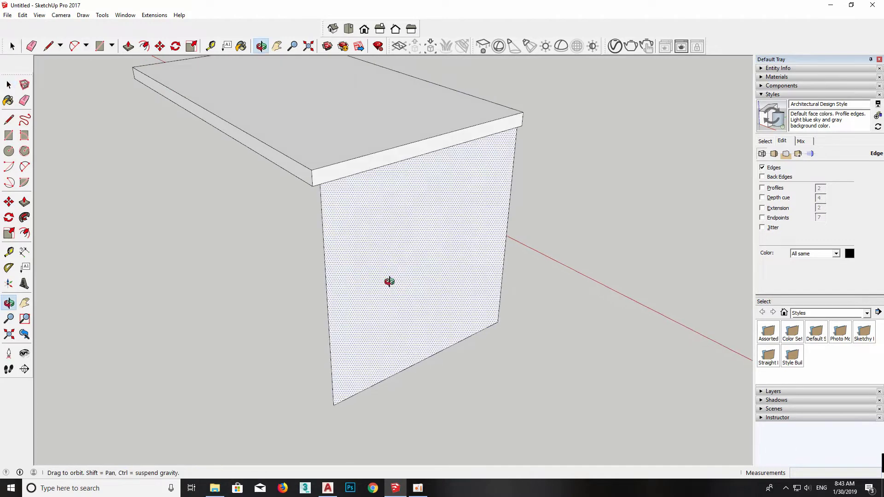
pyautogui.moveTo(389, 281); pyautogui.dragTo(374, 261, button='middle')
pyautogui.press('f')
pyautogui.click(374, 261)
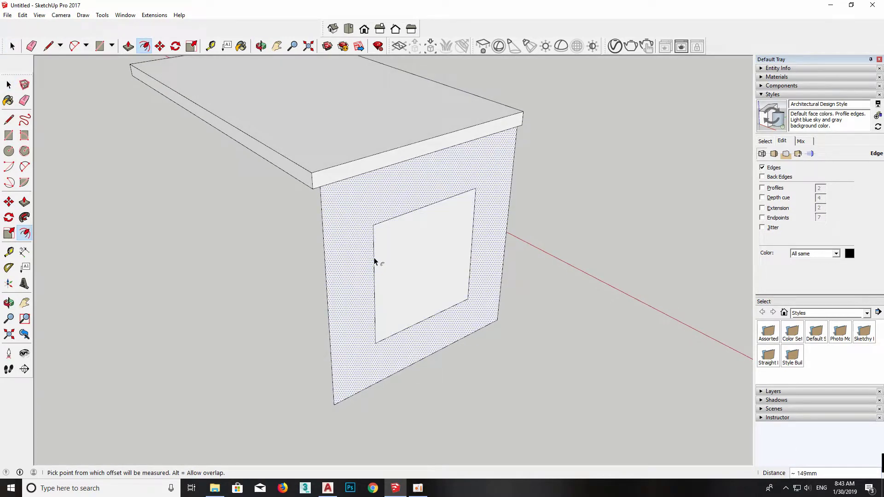
pyautogui.write('40')
pyautogui.press('Return')
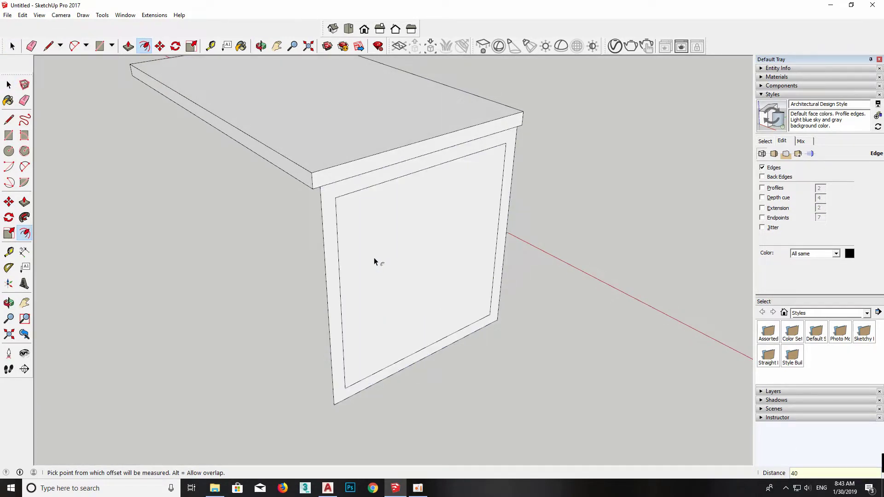
# - Delete the panel's inner face, leaving a hollow rectangular frame
pyautogui.press('space')
pyautogui.click(388, 264)
pyautogui.moveTo(388, 263)
pyautogui.mouseDown(button='middle')
pyautogui.moveTo(192, 276)
pyautogui.moveTo(336, 247)
pyautogui.moveTo(436, 248)
pyautogui.moveTo(480, 237)
pyautogui.moveTo(452, 235)
pyautogui.moveTo(439, 261)
pyautogui.moveTo(479, 220)
pyautogui.mouseUp(button='middle')
pyautogui.press('f')
pyautogui.press('space')
pyautogui.click(444, 233)
pyautogui.press('Delete')
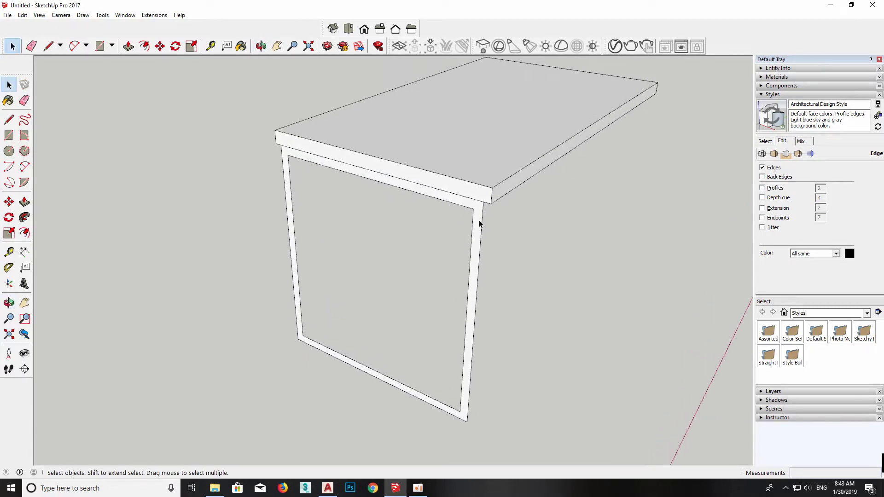
# - Group the side frame and Push/Pull it inside the group to give it thickness
pyautogui.rightClick(479, 220)
pyautogui.click(509, 300)
pyautogui.moveTo(509, 300); pyautogui.dragTo(468, 276, button='middle')
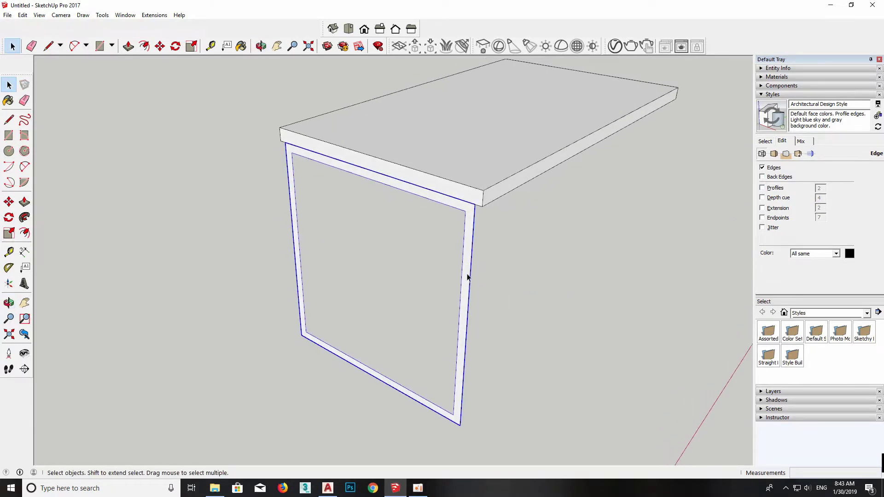
pyautogui.doubleClick(468, 276)
pyautogui.press('p')
pyautogui.click(470, 277)
pyautogui.write('4')
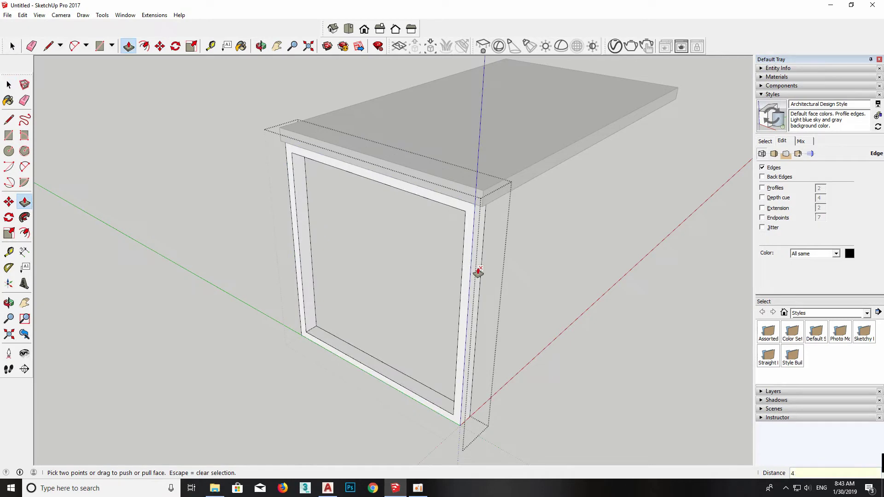
pyautogui.press('Return')
pyautogui.press('space')
pyautogui.click(559, 282)
pyautogui.moveTo(559, 282); pyautogui.dragTo(437, 319, button='middle')
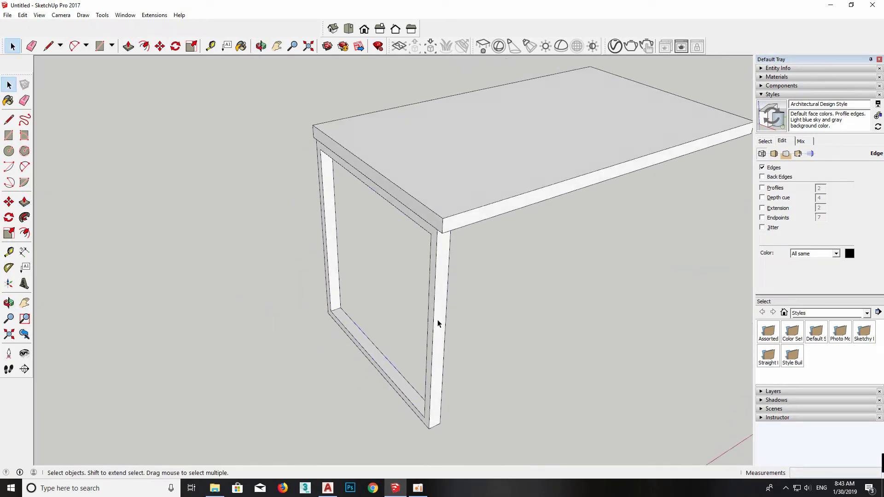
pyautogui.rightClick(440, 319)
# - Make the leg frame a component and move it 20 mm inward along red
pyautogui.click(477, 225)
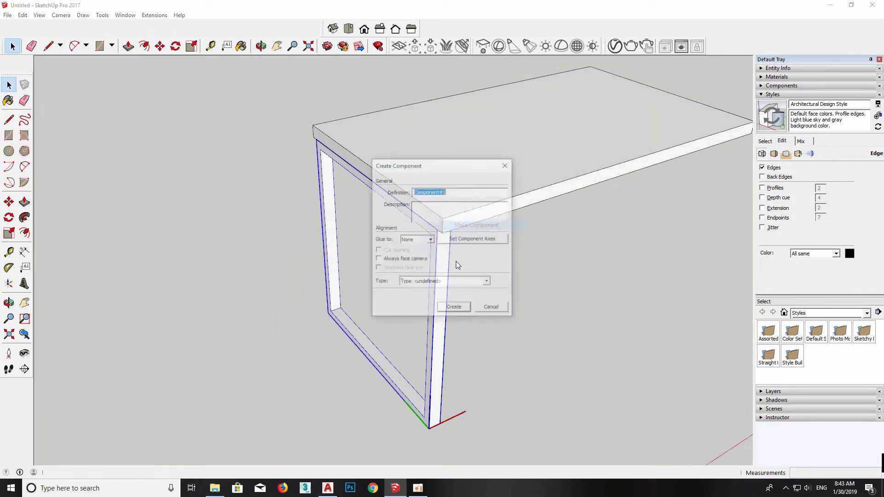
pyautogui.click(452, 308)
pyautogui.moveTo(436, 303)
pyautogui.mouseDown(button='middle')
pyautogui.moveTo(479, 254)
pyautogui.moveTo(413, 339)
pyautogui.mouseUp(button='middle')
pyautogui.scroll(3, 414, 339)
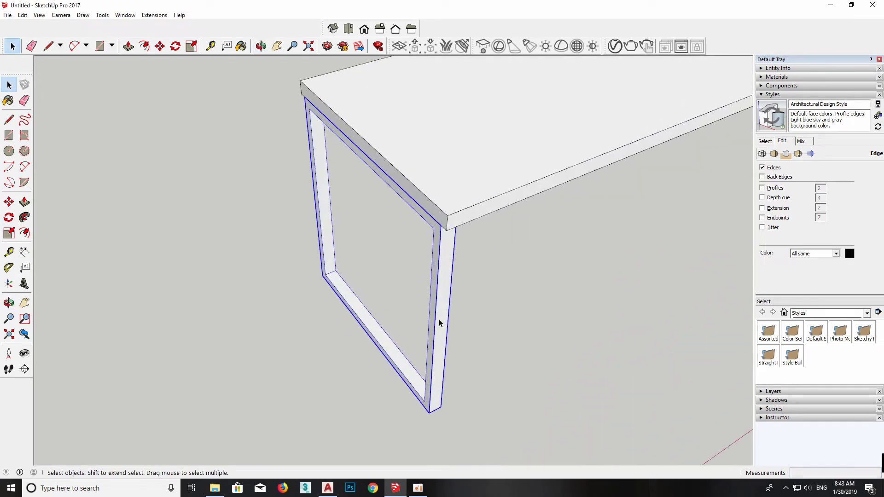
pyautogui.press('m')
pyautogui.click(445, 286)
pyautogui.write('20')
pyautogui.press('Return')
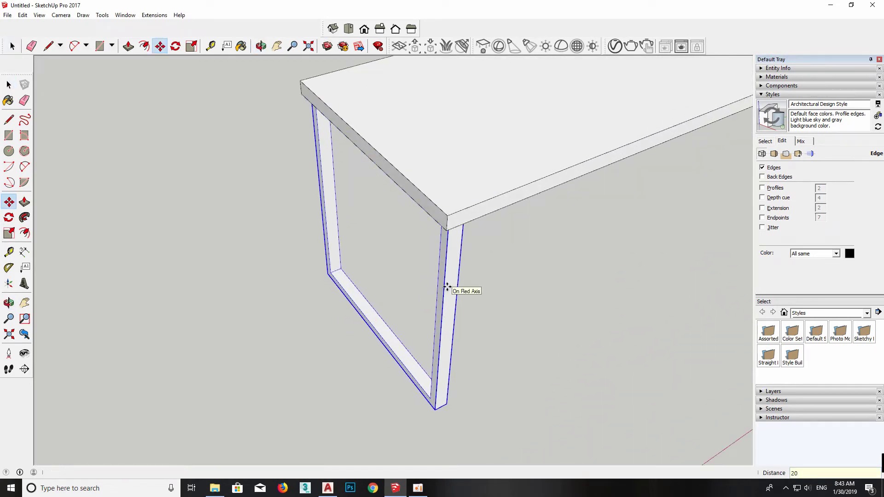
pyautogui.scroll(-3, 448, 287)
# - Place a copy of the leg frame component at the table's right end
pyautogui.moveTo(316, 273)
pyautogui.mouseDown(button='middle')
pyautogui.moveTo(346, 135)
pyautogui.moveTo(476, 292)
pyautogui.moveTo(396, 305)
pyautogui.mouseUp(button='middle')
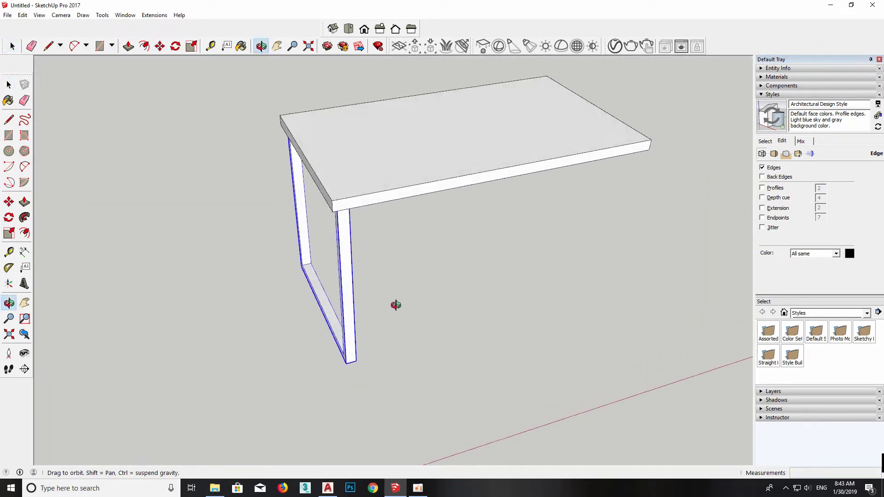
pyautogui.press('space')
pyautogui.press('m')
pyautogui.click(347, 363)
pyautogui.press('ctrl')
pyautogui.moveTo(551, 293)
pyautogui.keyDown('shift'); pyautogui.mouseDown(button='middle')
pyautogui.moveTo(475, 309)
pyautogui.moveTo(461, 323)
pyautogui.mouseUp(button='middle'); pyautogui.keyUp('shift')
pyautogui.click(532, 304)
pyautogui.moveTo(532, 304)
pyautogui.mouseDown(button='middle')
pyautogui.moveTo(352, 232)
pyautogui.moveTo(537, 285)
pyautogui.mouseUp(button='middle')
# - Snap the copied leg frame to the table corner and inset it 20 mm
pyautogui.press('m')
pyautogui.click(514, 271)
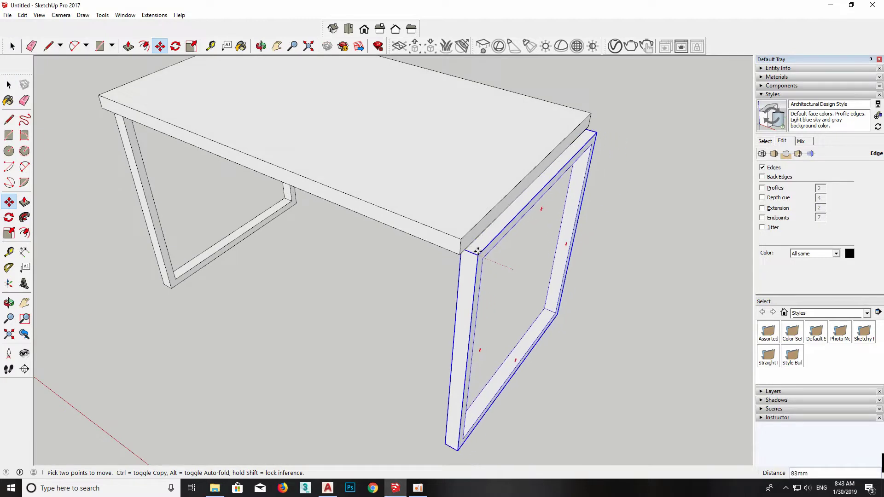
pyautogui.click(462, 279)
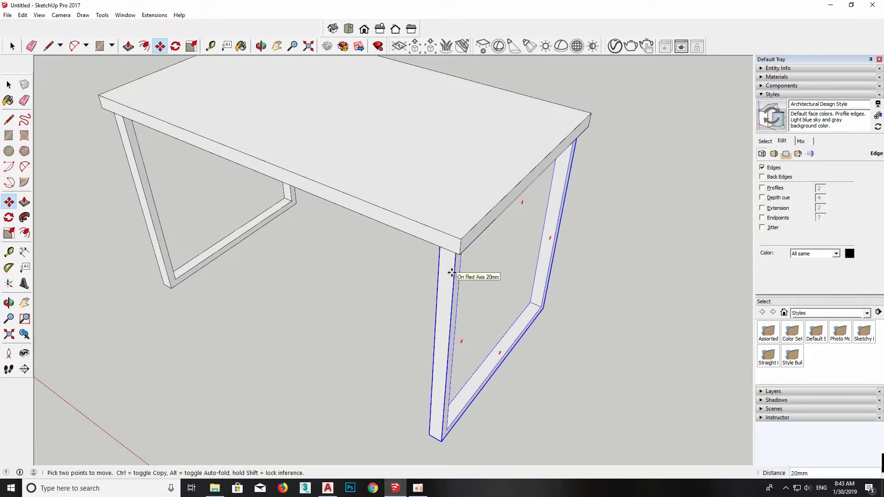
pyautogui.press('space')
pyautogui.scroll(-2, 451, 273)
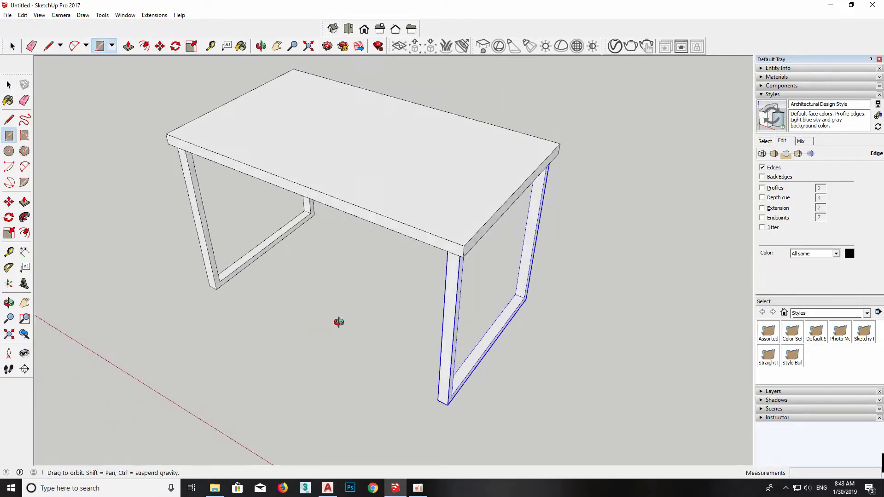
pyautogui.moveTo(339, 320); pyautogui.dragTo(189, 309, button='middle')
# - Draw a small rectangle at the leg corner as the support bar's profile
pyautogui.press('r')
pyautogui.click(207, 307)
pyautogui.scroll(2, 490, 300)
pyautogui.scroll(2, 396, 290)
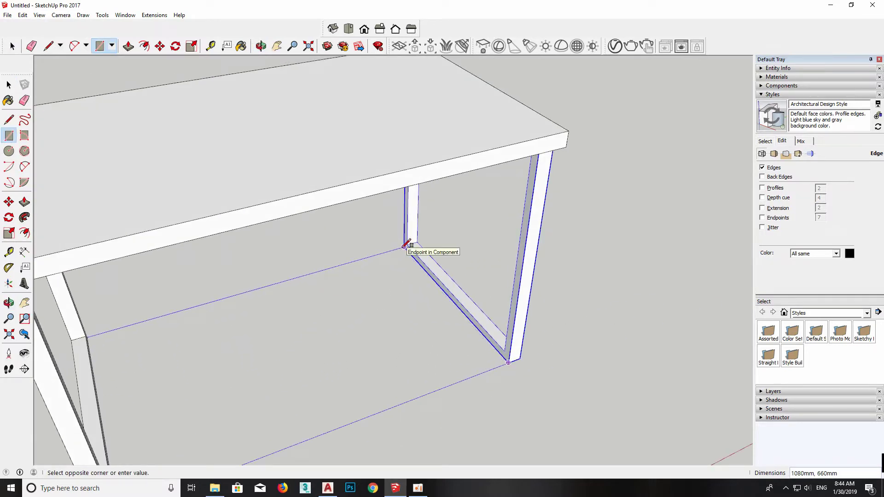
pyautogui.press('space')
pyautogui.scroll(-1, 328, 343)
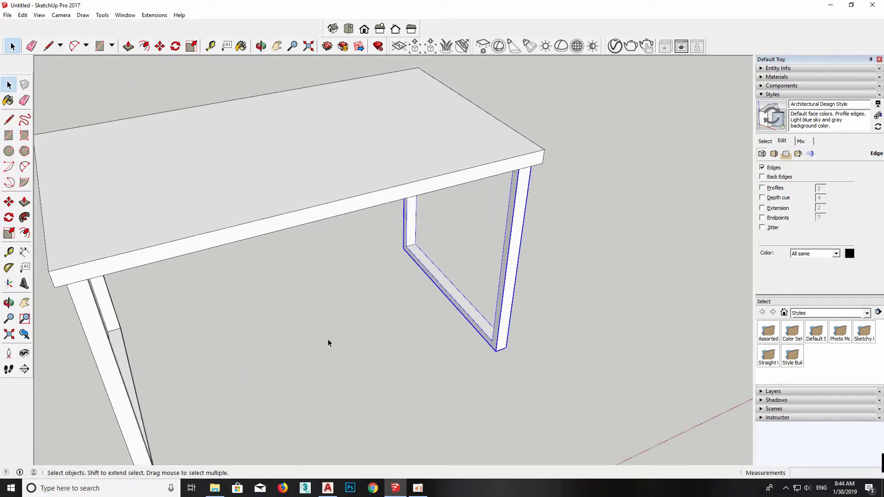
pyautogui.moveTo(328, 343)
pyautogui.mouseDown(button='middle')
pyautogui.moveTo(195, 345)
pyautogui.moveTo(207, 342)
pyautogui.moveTo(199, 310)
pyautogui.moveTo(144, 255)
pyautogui.moveTo(206, 233)
pyautogui.moveTo(187, 210)
pyautogui.moveTo(244, 305)
pyautogui.moveTo(244, 338)
pyautogui.moveTo(358, 247)
pyautogui.moveTo(203, 164)
pyautogui.mouseUp(button='middle')
pyautogui.press('r')
pyautogui.press('o')
pyautogui.scroll(3, 184, 156)
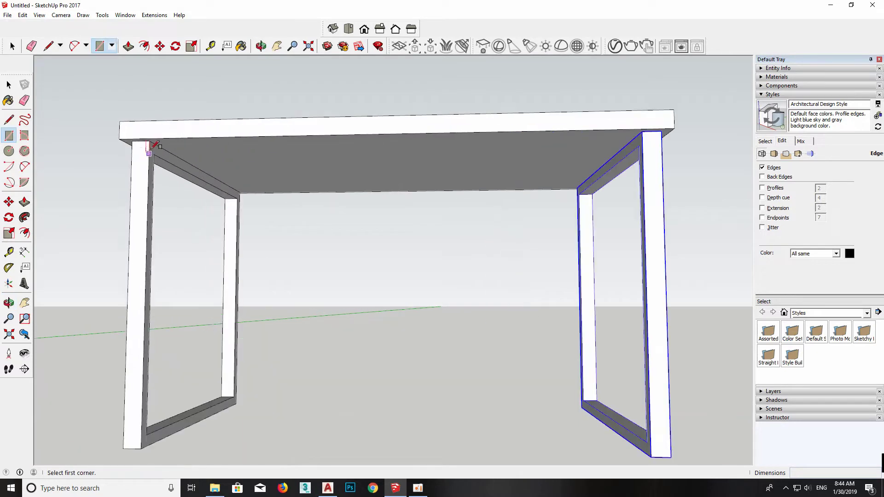
pyautogui.scroll(2, 180, 159)
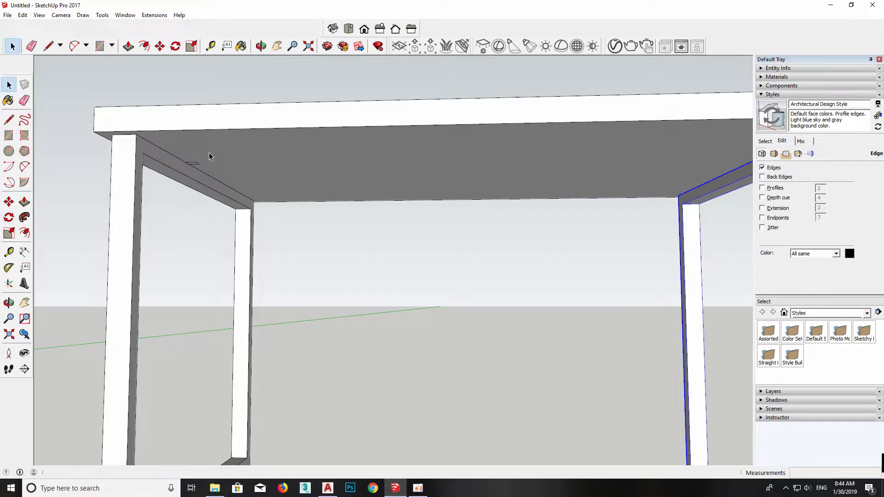
pyautogui.press('space')
pyautogui.scroll(2, 197, 162)
pyautogui.scroll(2, 189, 167)
# - Group the small rectangle and push/pull it into a 1024 mm bar
pyautogui.rightClick(180, 167)
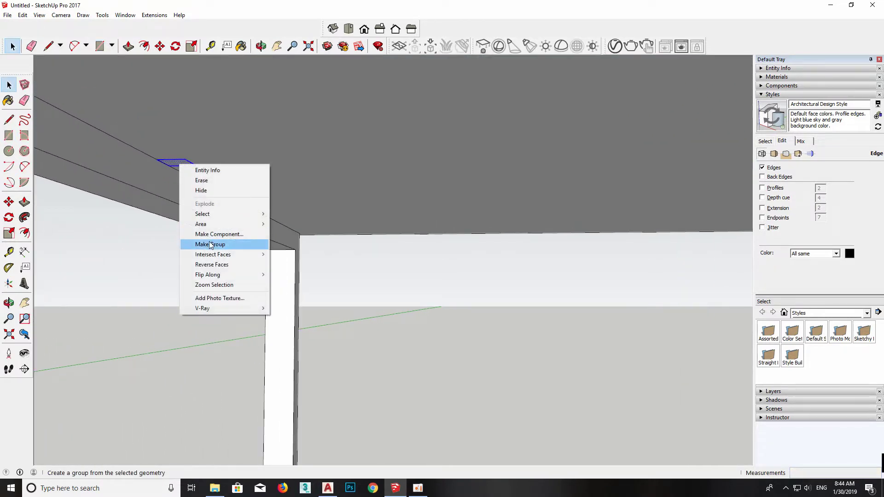
pyautogui.click(210, 244)
pyautogui.doubleClick(185, 169)
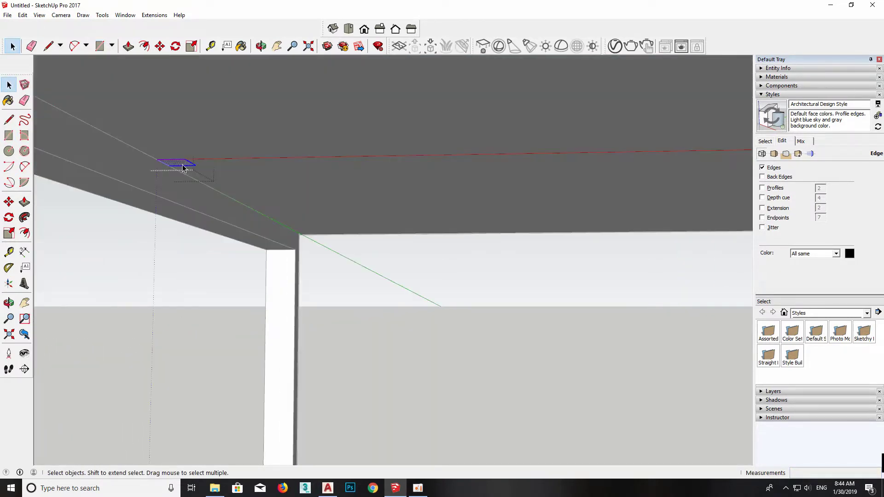
pyautogui.press('p')
pyautogui.click(182, 168)
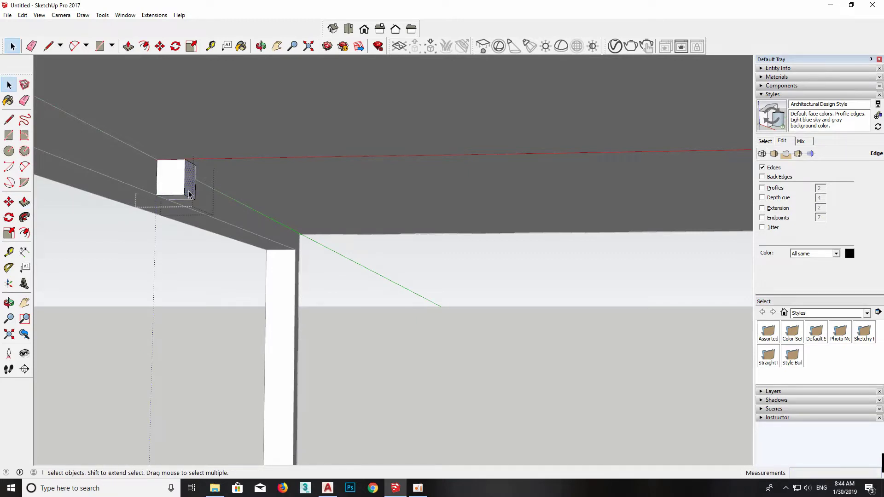
pyautogui.scroll(-3, 189, 194)
pyautogui.press('p')
pyautogui.click(189, 184)
pyautogui.scroll(-5, 193, 189)
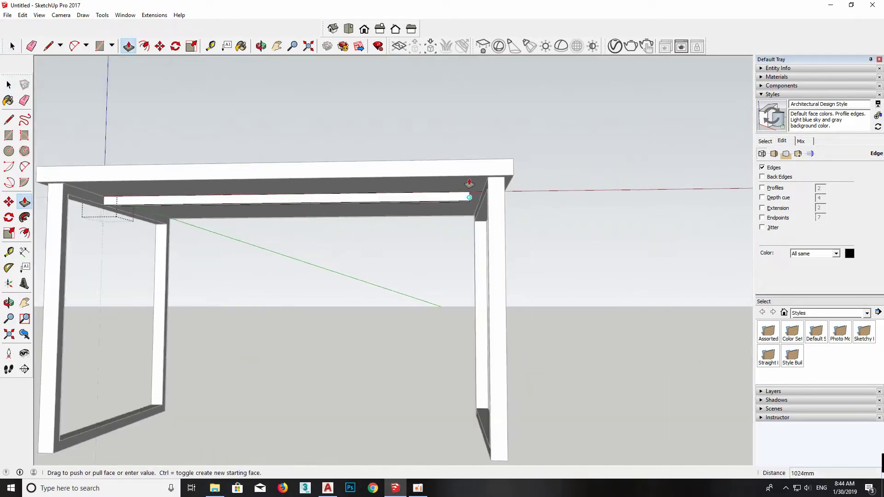
pyautogui.click(470, 184)
# - Slide the bar along the rail into place beneath the tabletop
pyautogui.press('space')
pyautogui.moveTo(547, 223); pyautogui.dragTo(460, 183, button='middle')
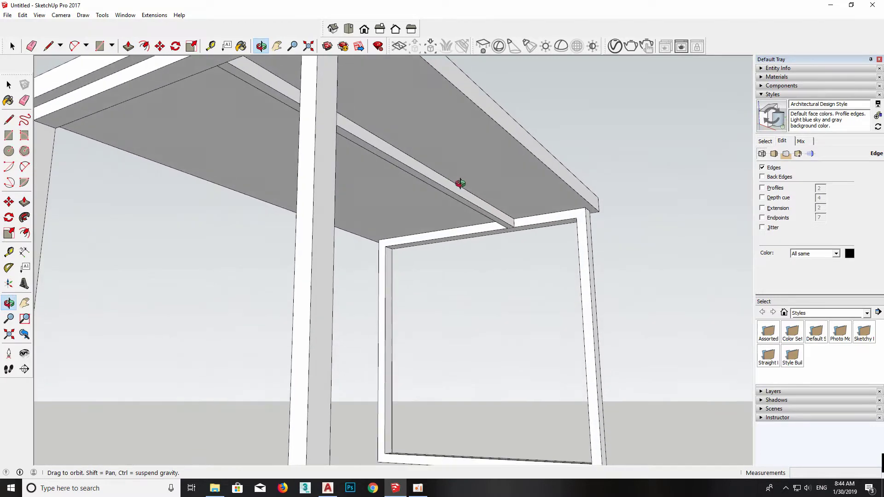
pyautogui.click(461, 183)
pyautogui.moveTo(481, 210); pyautogui.dragTo(615, 211, button='middle')
pyautogui.press('m')
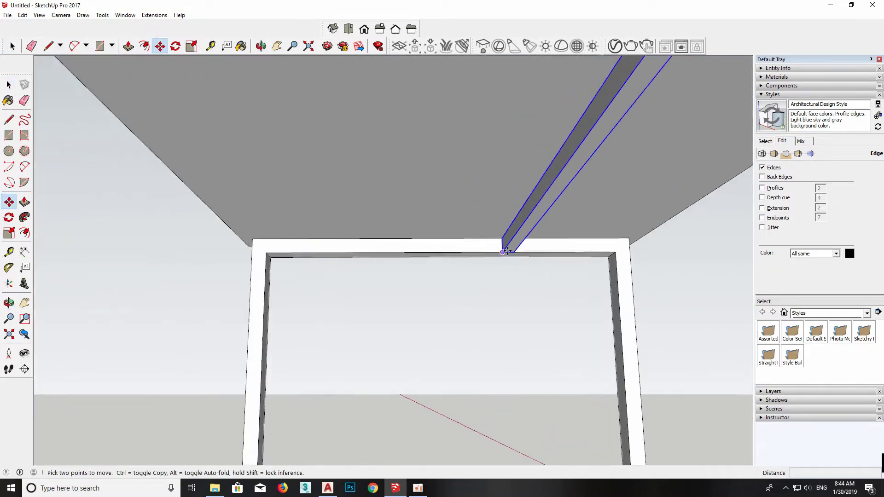
pyautogui.scroll(2, 506, 251)
pyautogui.scroll(-1, 508, 253)
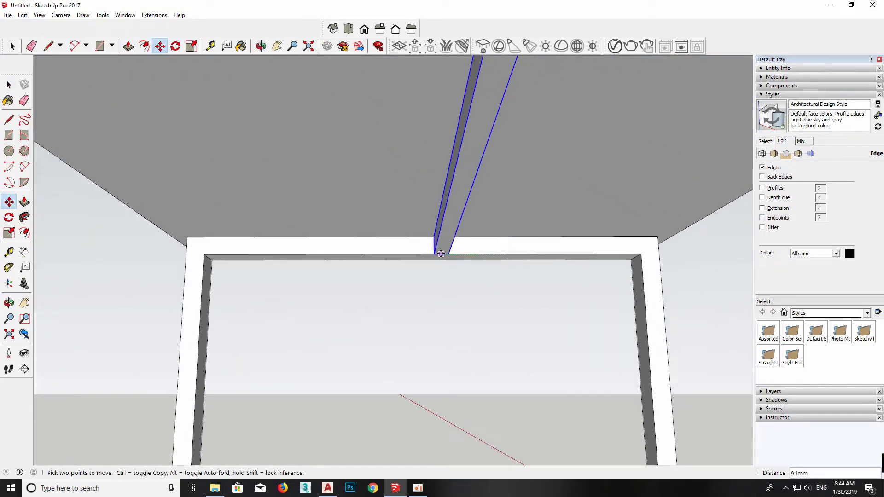
pyautogui.moveTo(508, 253); pyautogui.dragTo(421, 255)
pyautogui.press('space')
pyautogui.moveTo(449, 283)
pyautogui.mouseDown(button='middle')
pyautogui.moveTo(277, 296)
pyautogui.moveTo(279, 312)
pyautogui.moveTo(468, 213)
pyautogui.moveTo(298, 251)
pyautogui.moveTo(373, 268)
pyautogui.moveTo(270, 245)
pyautogui.mouseUp(button='middle')
pyautogui.scroll(-4, 298, 251)
pyautogui.scroll(4, 255, 230)
pyautogui.scroll(-3, 254, 229)
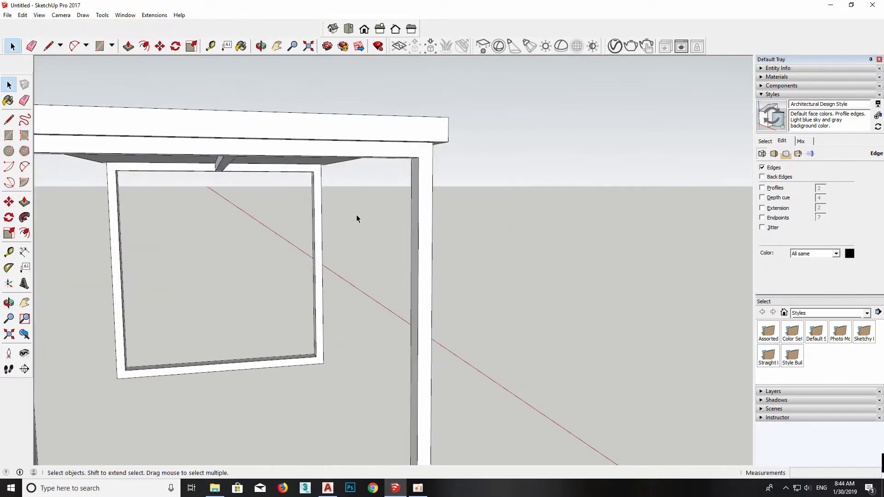
pyautogui.moveTo(356, 215)
pyautogui.mouseDown(button='middle')
pyautogui.moveTo(300, 212)
pyautogui.moveTo(217, 253)
pyautogui.moveTo(361, 263)
pyautogui.moveTo(326, 278)
pyautogui.moveTo(326, 306)
pyautogui.moveTo(620, 315)
pyautogui.moveTo(561, 351)
pyautogui.moveTo(403, 350)
pyautogui.moveTo(391, 300)
pyautogui.moveTo(368, 326)
pyautogui.moveTo(411, 389)
pyautogui.mouseUp(button='middle')
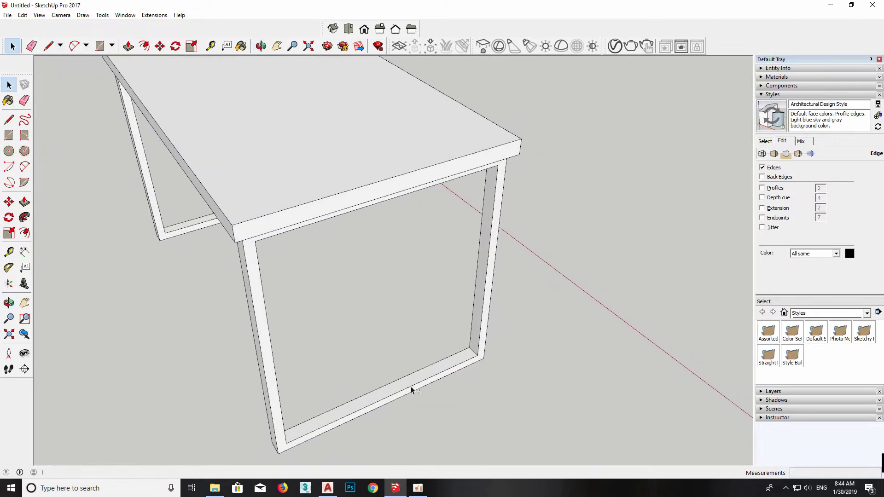
# - Draw a 10 mm circle on the leg frame's bottom rail and group it
pyautogui.press('space')
pyautogui.scroll(3, 427, 367)
pyautogui.press('c')
pyautogui.scroll(3, 450, 361)
pyautogui.scroll(3, 445, 366)
pyautogui.scroll(3, 444, 366)
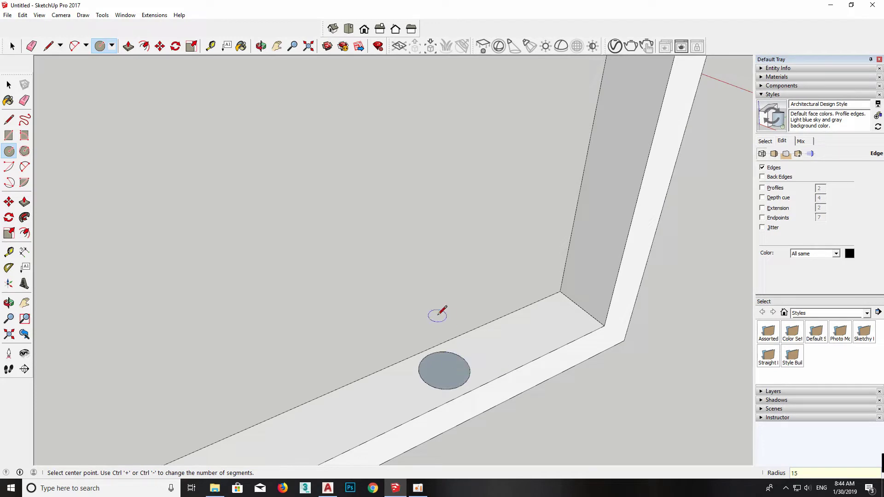
pyautogui.click(443, 371)
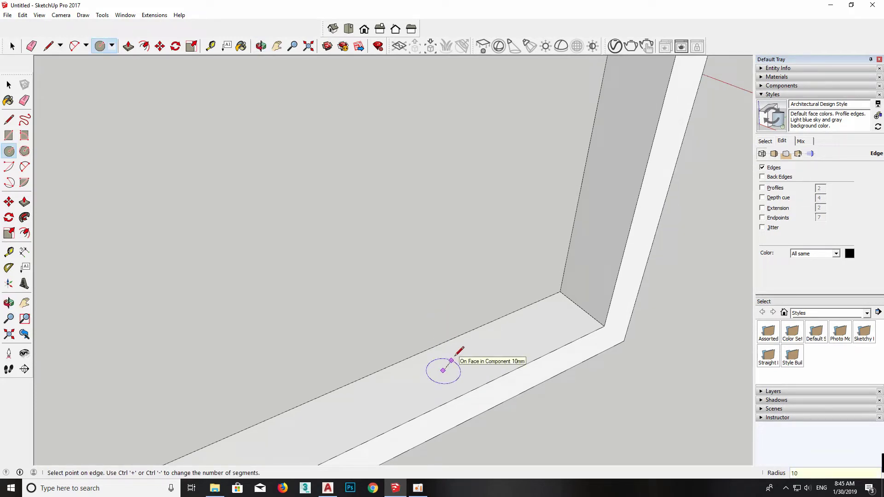
pyautogui.press('space')
pyautogui.rightClick(446, 371)
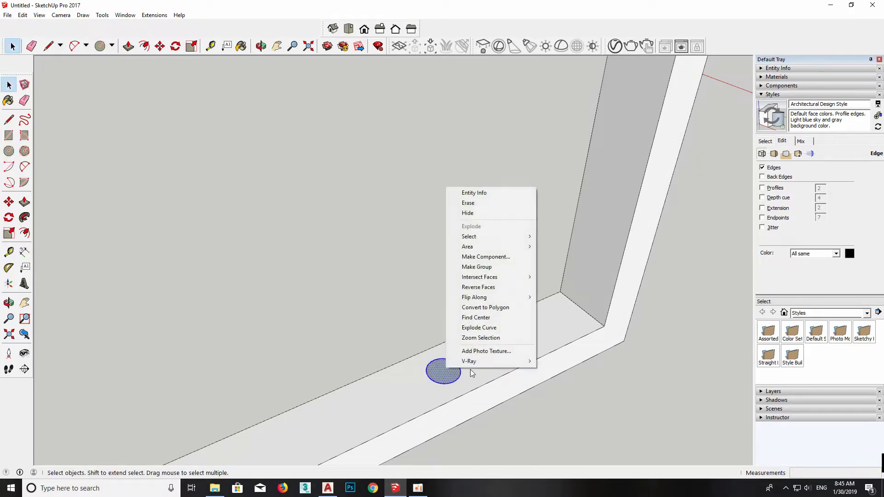
pyautogui.click(465, 266)
pyautogui.doubleClick(462, 369)
pyautogui.scroll(-3, 462, 370)
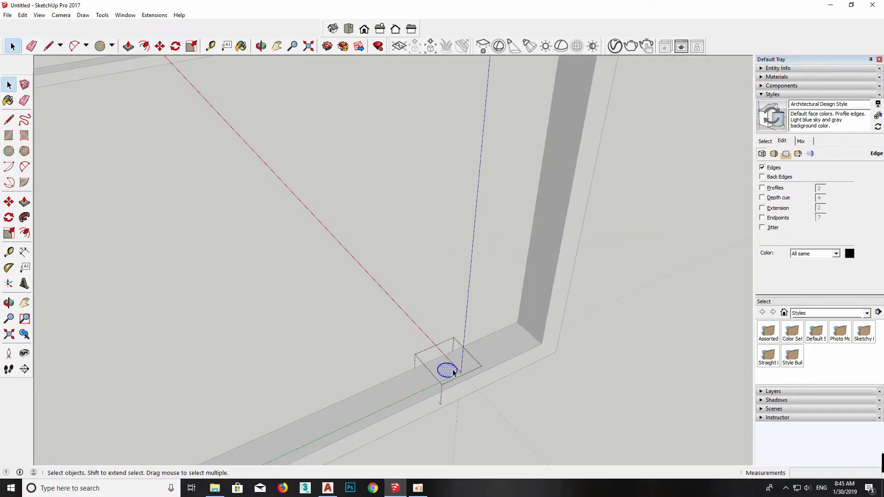
# - Pull the circle up to the tabletop underside and make the rod a component
pyautogui.press('p')
pyautogui.click(450, 369)
pyautogui.scroll(-5, 468, 312)
pyautogui.scroll(-1, 468, 311)
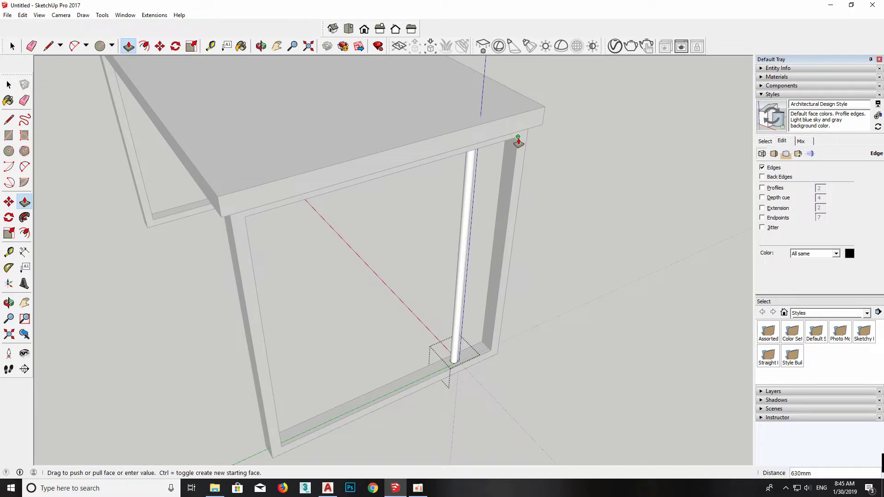
pyautogui.click(518, 142)
pyautogui.press('space')
pyautogui.click(537, 289)
pyautogui.moveTo(537, 288)
pyautogui.mouseDown(button='middle')
pyautogui.moveTo(446, 259)
pyautogui.moveTo(463, 345)
pyautogui.mouseUp(button='middle')
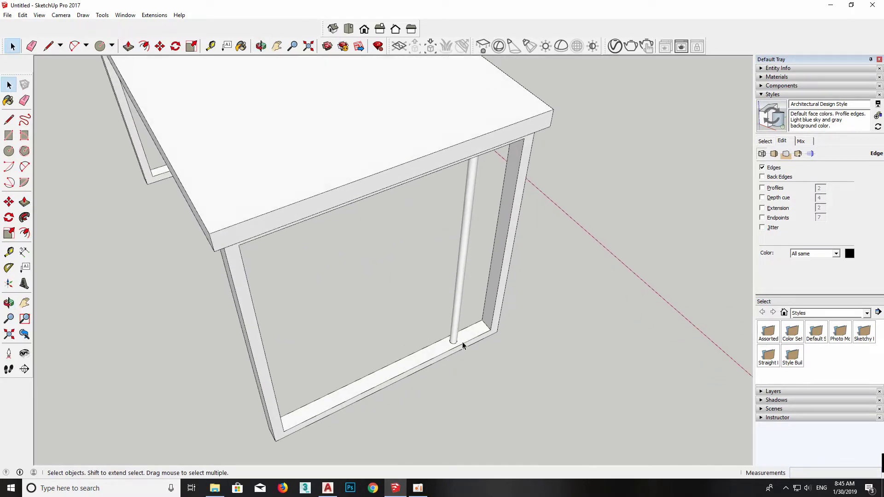
pyautogui.scroll(3, 457, 331)
pyautogui.rightClick(453, 317)
pyautogui.click(487, 224)
pyautogui.click(452, 308)
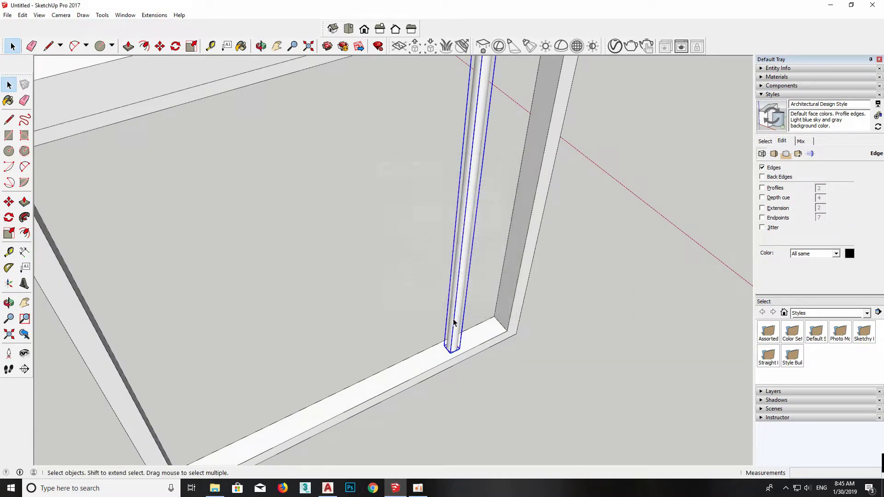
pyautogui.scroll(-2, 454, 322)
# - Copy the rod twice along the bottom rail, giving three rods in the frame
pyautogui.press('m')
pyautogui.scroll(2, 444, 351)
pyautogui.click(401, 358)
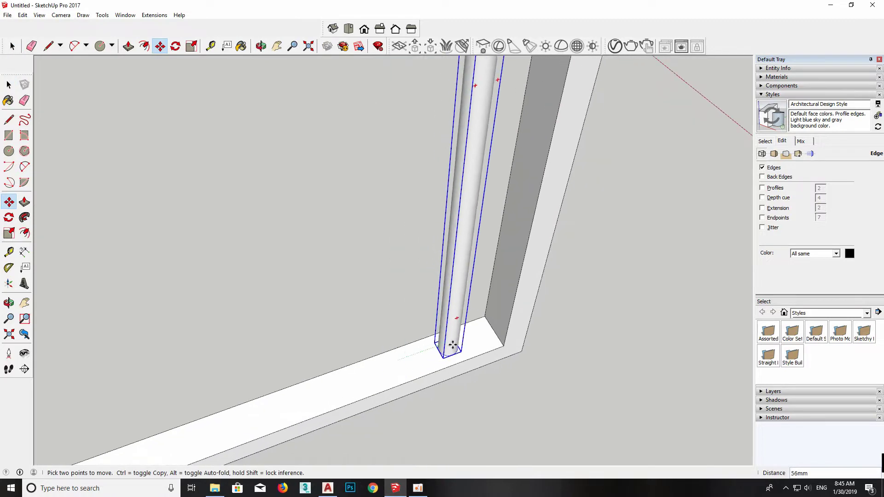
pyautogui.moveTo(453, 346); pyautogui.dragTo(366, 359, button='middle')
pyautogui.click(406, 369)
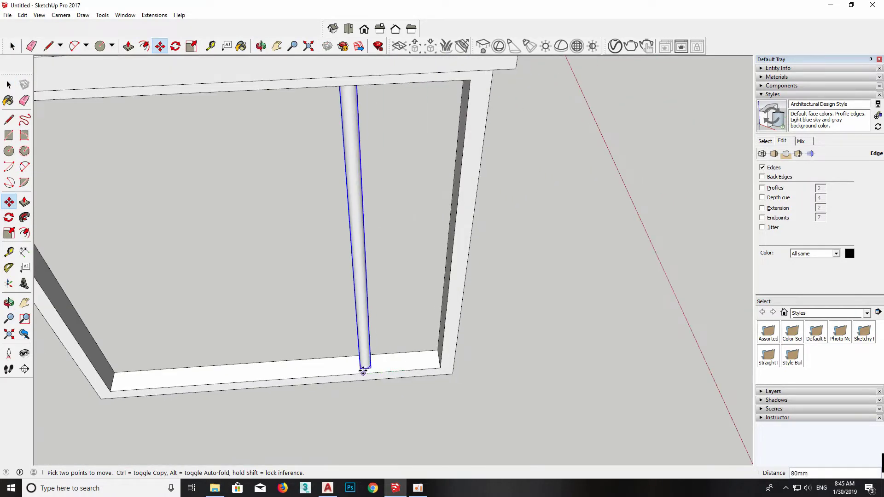
pyautogui.press('ctrl')
pyautogui.click(373, 371)
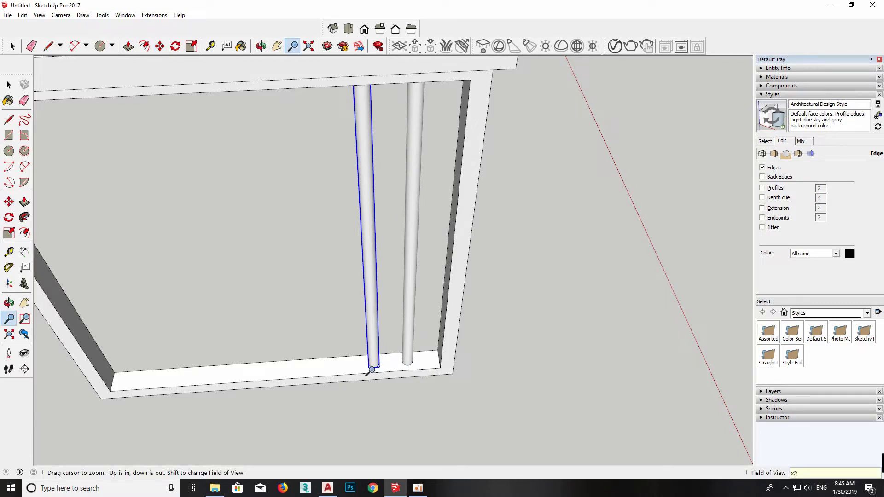
pyautogui.press('space')
pyautogui.scroll(1, 388, 366)
pyautogui.press('m')
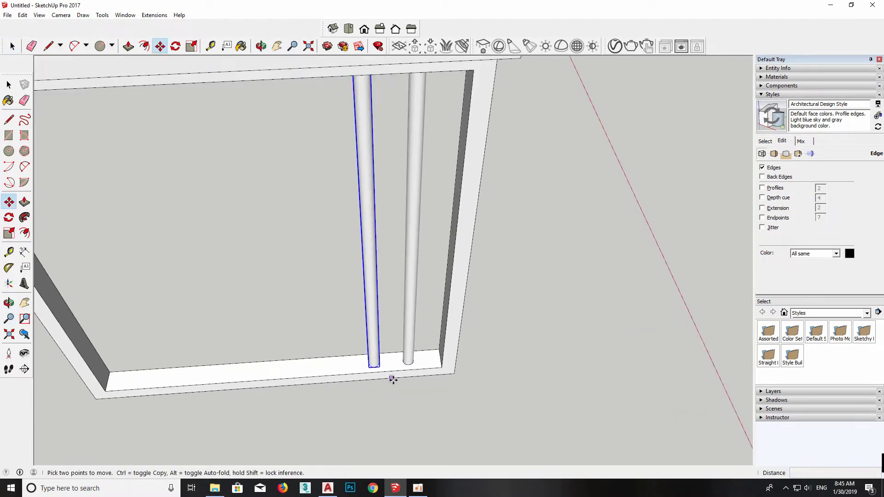
pyautogui.click(409, 369)
pyautogui.press('ctrl')
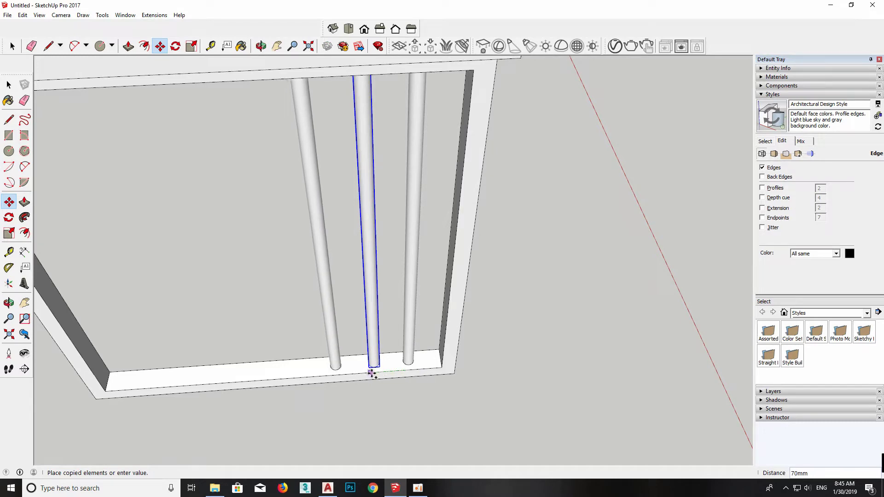
pyautogui.click(374, 373)
pyautogui.scroll(-5, 386, 361)
pyautogui.moveTo(387, 361); pyautogui.dragTo(325, 312, button='middle')
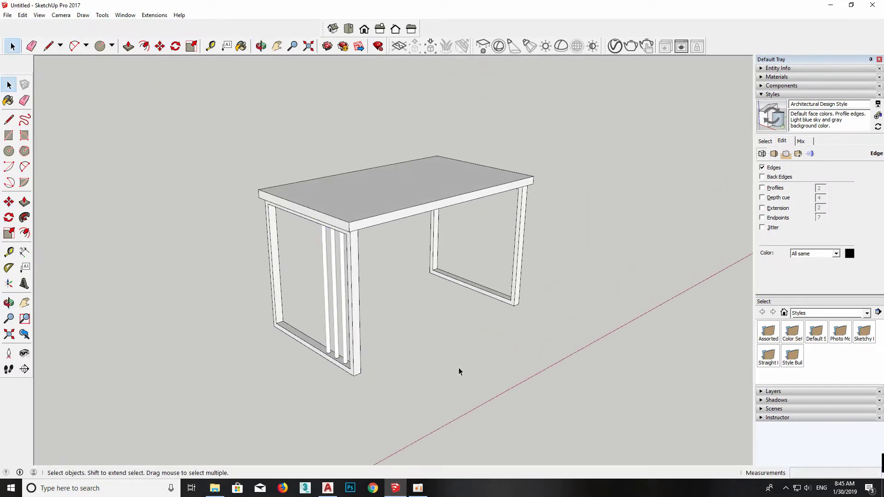
# - Copy the three selected rods onto the opposite leg frame's bottom rail
pyautogui.moveTo(460, 369)
pyautogui.mouseDown(button='middle')
pyautogui.moveTo(536, 262)
pyautogui.moveTo(451, 364)
pyautogui.mouseUp(button='middle')
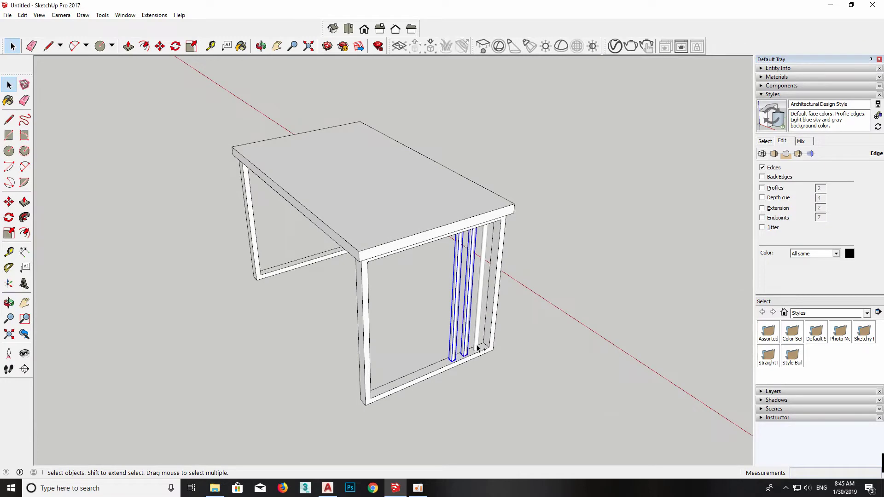
pyautogui.press('m')
pyautogui.click(450, 362)
pyautogui.press('ctrl')
pyautogui.moveTo(395, 340); pyautogui.dragTo(371, 313, button='middle')
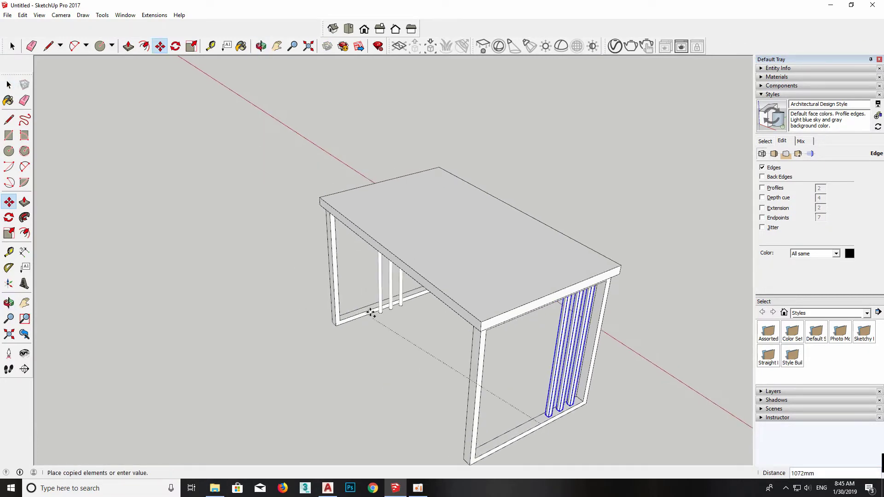
pyautogui.click(399, 298)
# - Slide the copied rods into final position along the rail and deselect them
pyautogui.scroll(3, 400, 276)
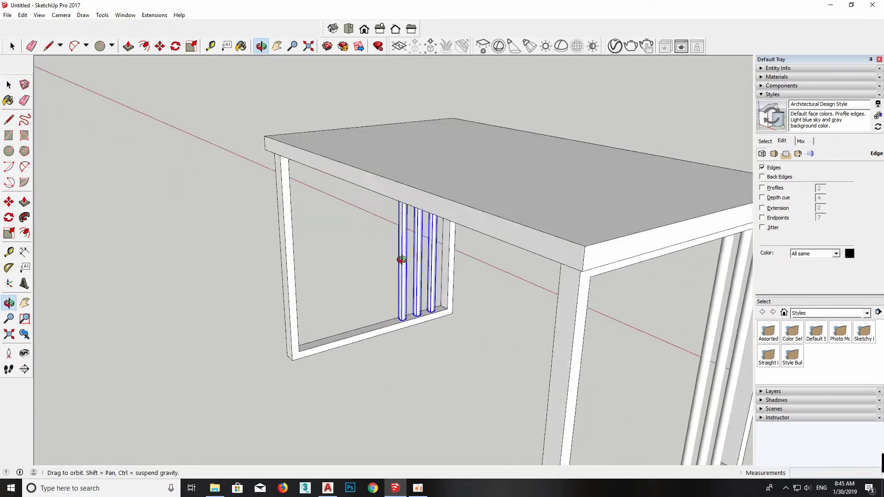
pyautogui.scroll(3, 435, 306)
pyautogui.moveTo(437, 303); pyautogui.dragTo(345, 332)
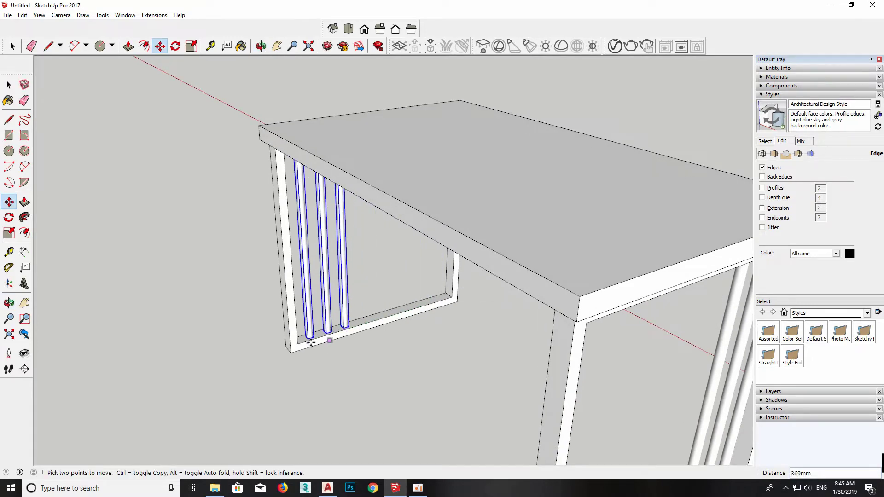
pyautogui.moveTo(345, 331); pyautogui.dragTo(562, 337, button='middle')
pyautogui.scroll(-5, 563, 337)
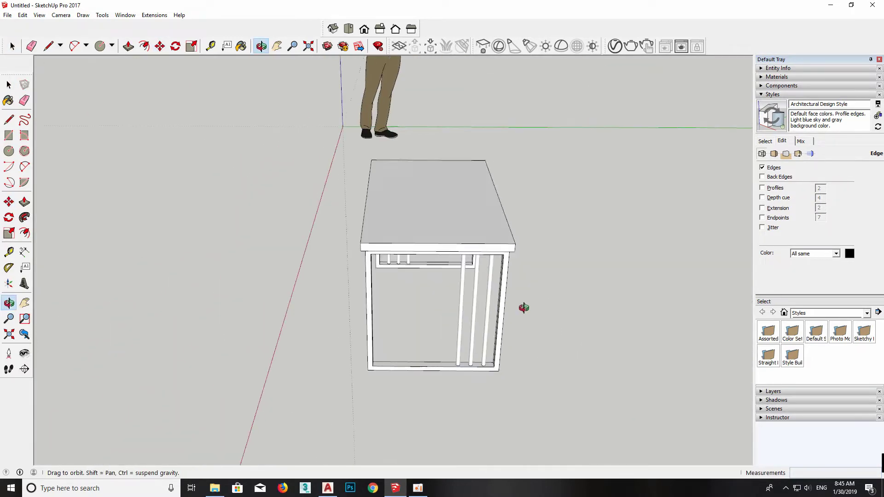
pyautogui.moveTo(523, 305); pyautogui.dragTo(257, 257, button='middle')
pyautogui.press('space')
pyautogui.click(368, 324)
pyautogui.moveTo(368, 324)
pyautogui.mouseDown(button='middle')
pyautogui.moveTo(553, 217)
pyautogui.moveTo(310, 217)
pyautogui.moveTo(568, 250)
pyautogui.moveTo(419, 273)
pyautogui.moveTo(410, 262)
pyautogui.moveTo(470, 276)
pyautogui.moveTo(274, 259)
pyautogui.moveTo(436, 221)
pyautogui.moveTo(435, 270)
pyautogui.moveTo(408, 253)
pyautogui.moveTo(449, 267)
pyautogui.moveTo(446, 306)
pyautogui.mouseUp(button='middle')
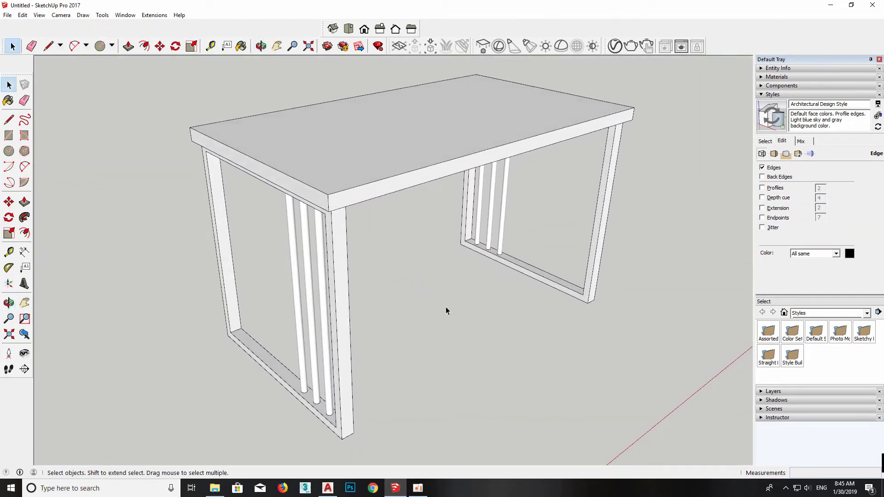
# - Open the table group and paint the tabletop dark red
pyautogui.doubleClick(399, 168)
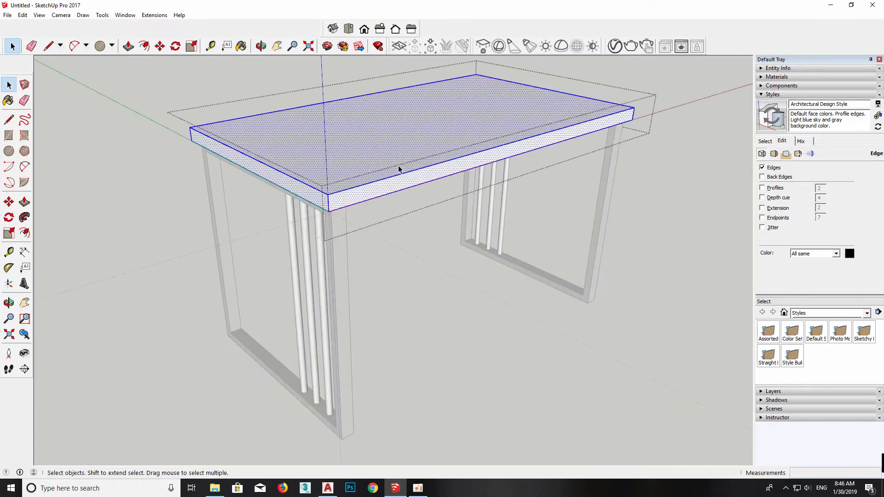
pyautogui.click(763, 95)
pyautogui.click(764, 96)
pyautogui.click(842, 220)
pyautogui.click(591, 119)
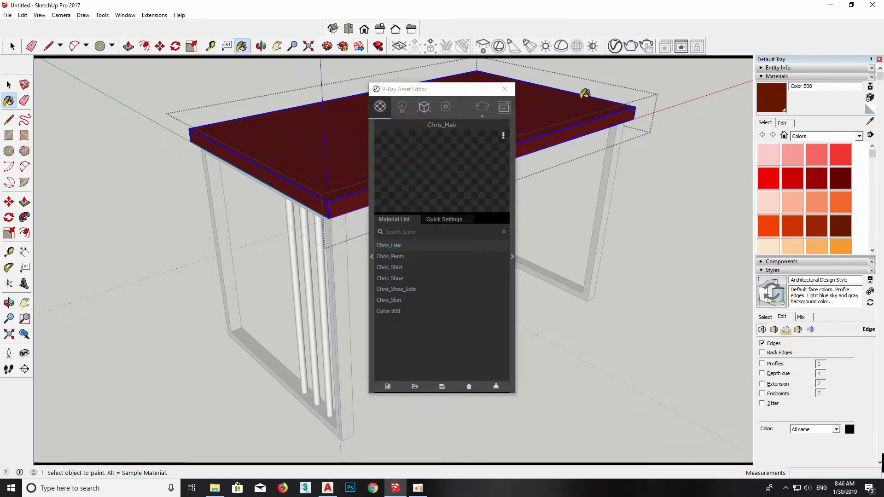
# - Browse the V-Ray material library to the Wood & Laminate category
pyautogui.click(371, 257)
pyautogui.click(217, 164)
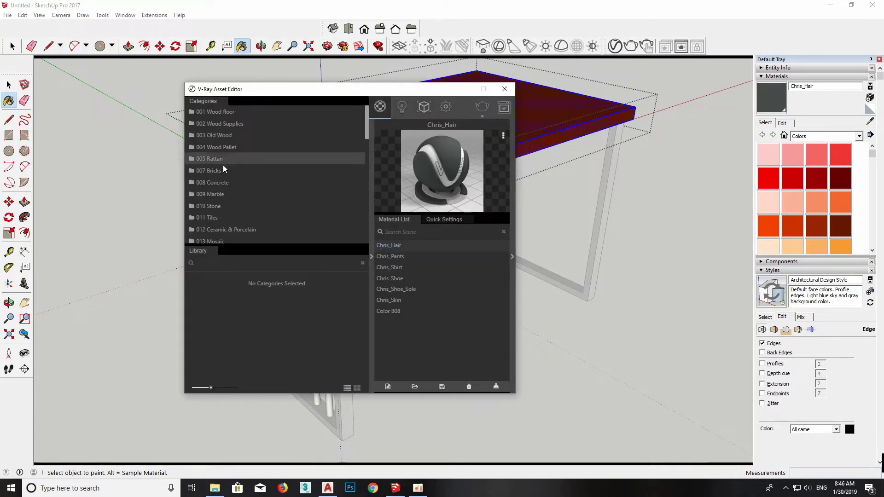
pyautogui.scroll(-5, 223, 164)
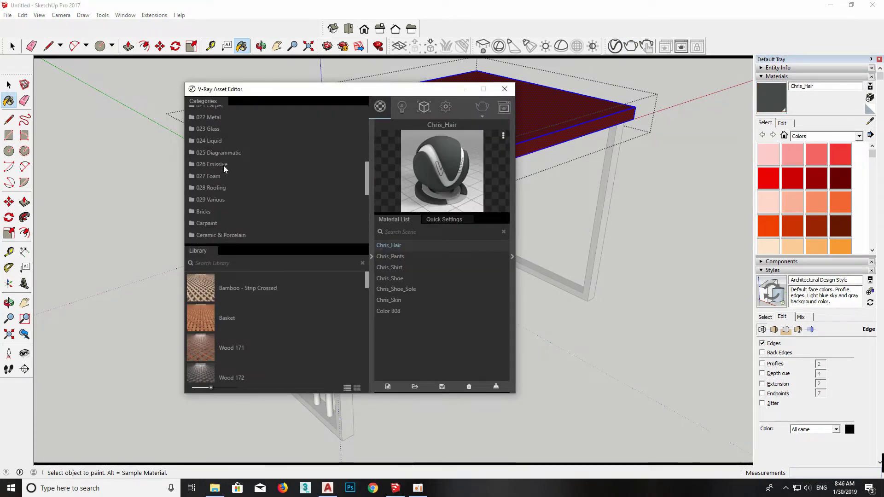
pyautogui.scroll(-3, 222, 165)
pyautogui.scroll(-2, 224, 170)
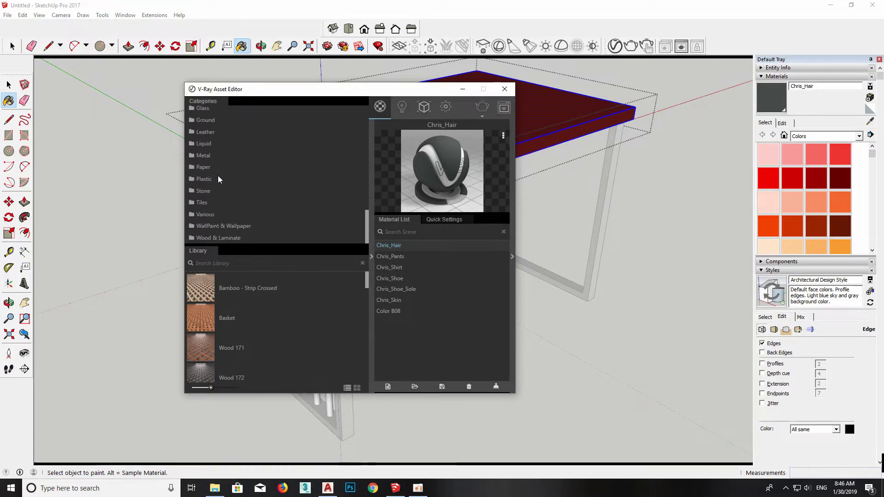
pyautogui.click(211, 235)
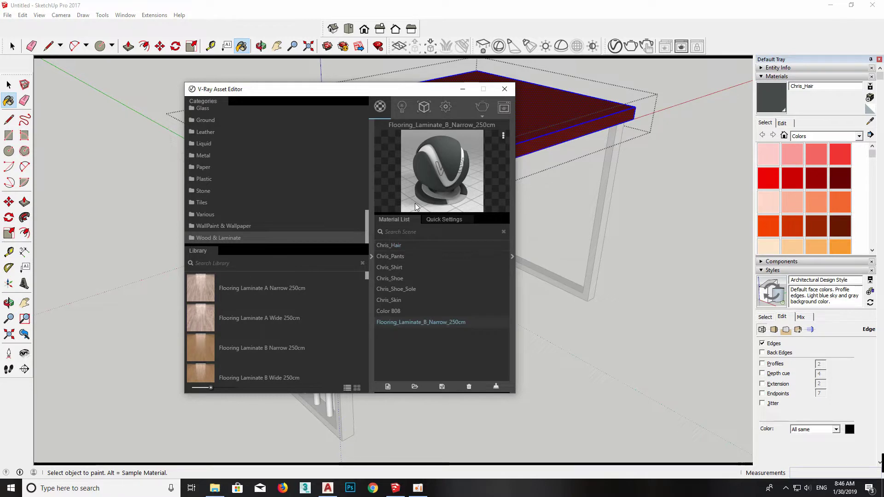
pyautogui.scroll(-2, 319, 283)
pyautogui.scroll(-2, 226, 317)
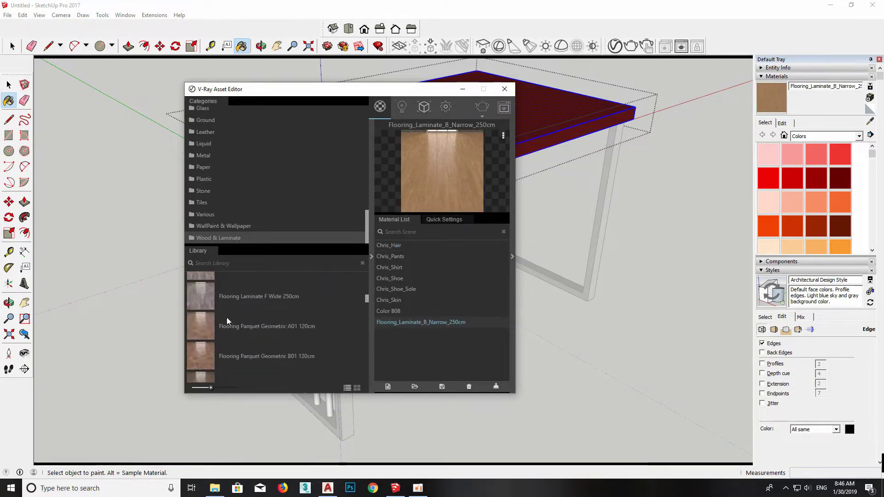
pyautogui.scroll(-2, 226, 317)
pyautogui.scroll(-2, 227, 317)
pyautogui.scroll(-2, 227, 317)
pyautogui.scroll(1, 227, 317)
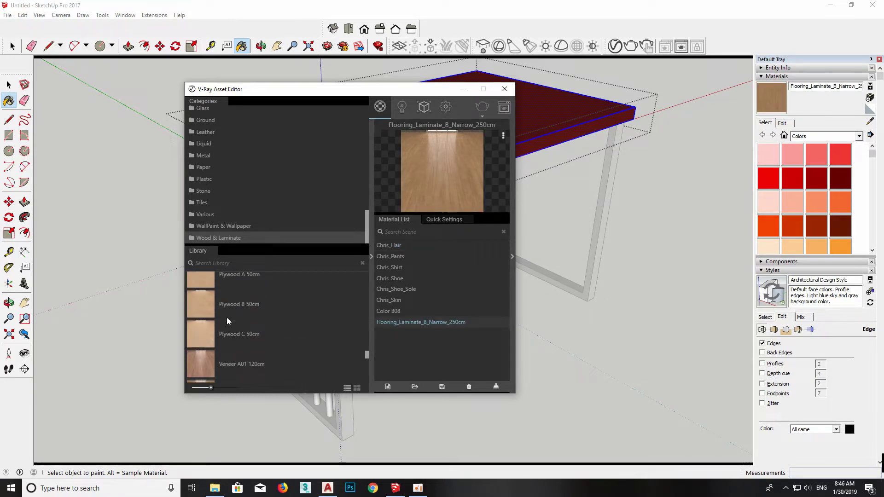
# - Add the Plywood C wood to the scene and paint the tabletop with it
pyautogui.moveTo(203, 318); pyautogui.dragTo(432, 179)
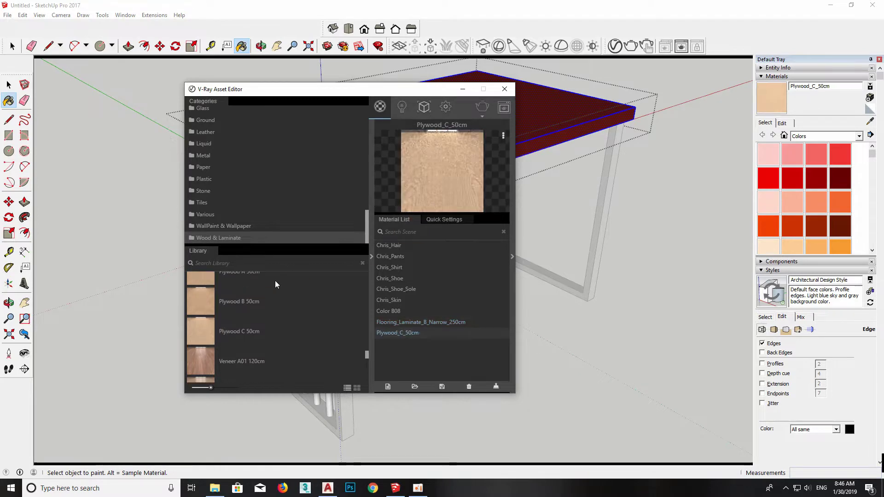
pyautogui.scroll(1, 241, 311)
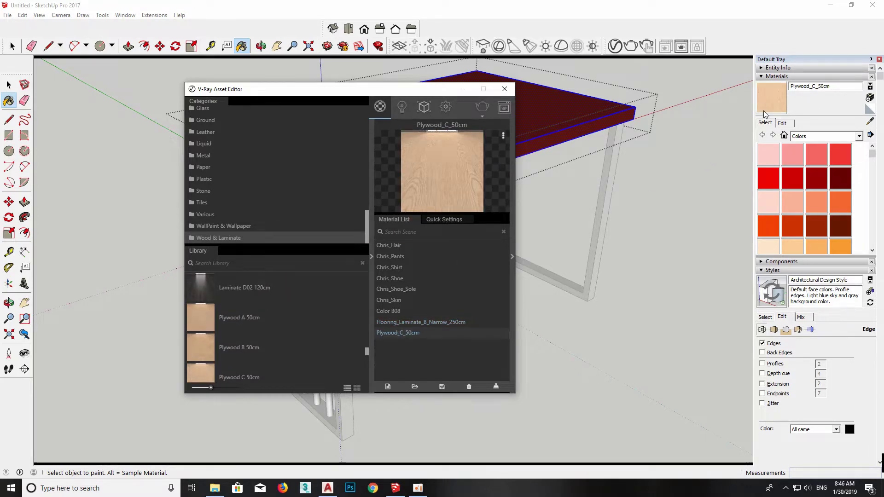
pyautogui.click(559, 131)
pyautogui.moveTo(585, 224); pyautogui.dragTo(451, 69, button='middle')
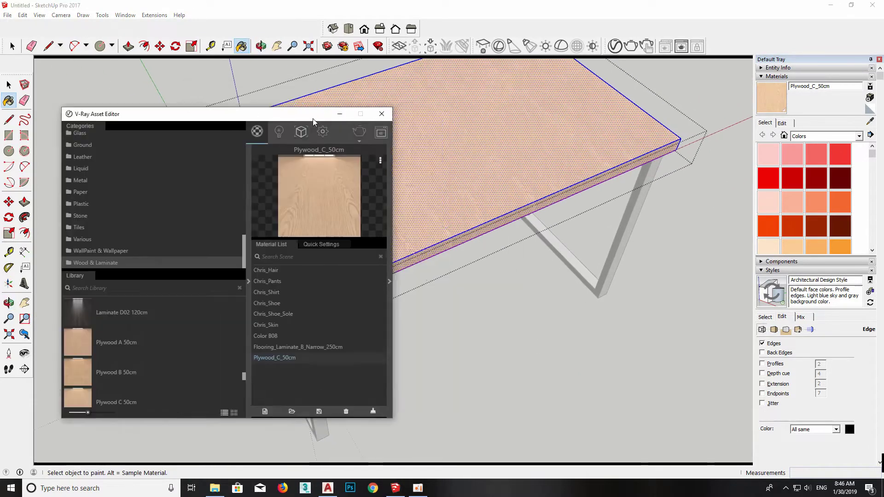
pyautogui.scroll(3, 313, 118)
# - Add the Veneer B01 wood and paint the tabletop with it
pyautogui.moveTo(345, 89); pyautogui.dragTo(476, 83)
pyautogui.scroll(-3, 380, 305)
pyautogui.scroll(-2, 334, 296)
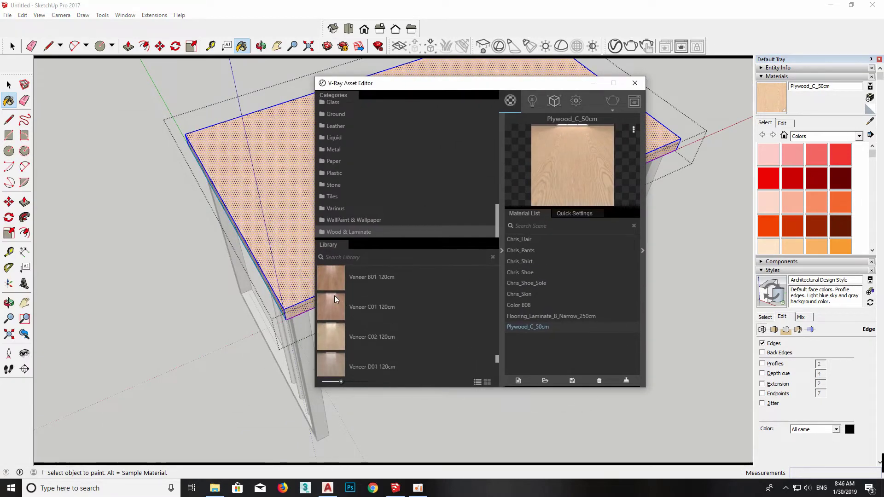
pyautogui.moveTo(331, 281); pyautogui.dragTo(601, 187)
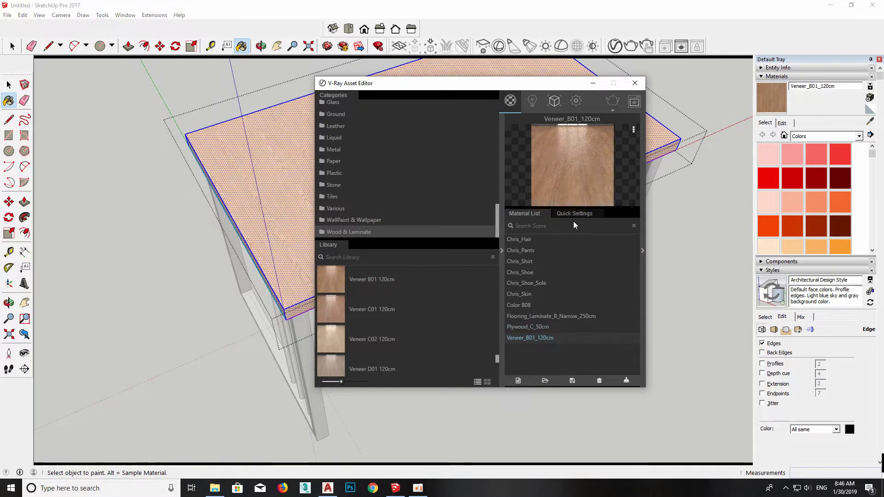
pyautogui.click(767, 98)
pyautogui.click(291, 204)
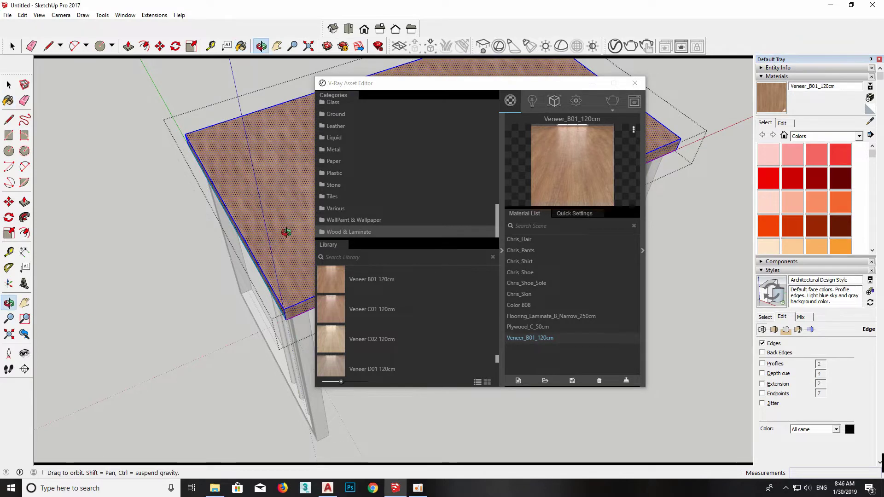
# - Repaint the tabletop with the lighter Veneer C02 120cm wood and close the library
pyautogui.moveTo(294, 241); pyautogui.dragTo(293, 181, button='middle')
pyautogui.scroll(-1, 353, 321)
pyautogui.scroll(1, 352, 322)
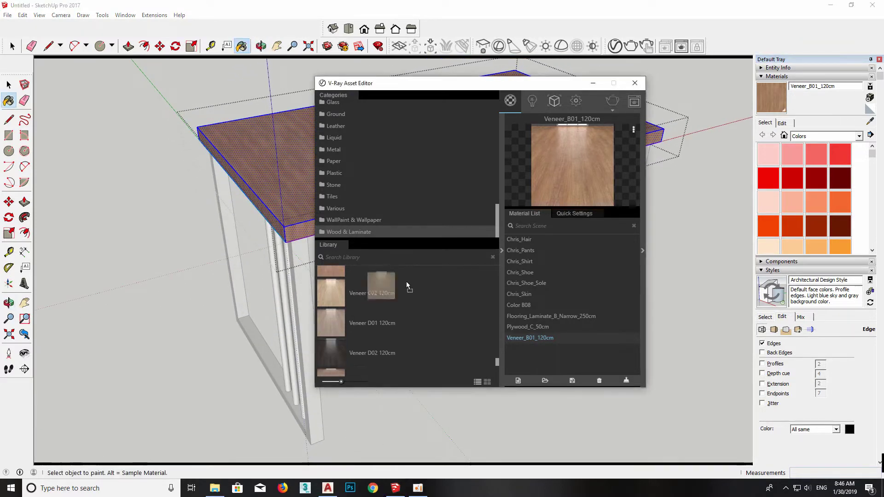
pyautogui.moveTo(341, 309); pyautogui.dragTo(581, 182)
pyautogui.click(765, 123)
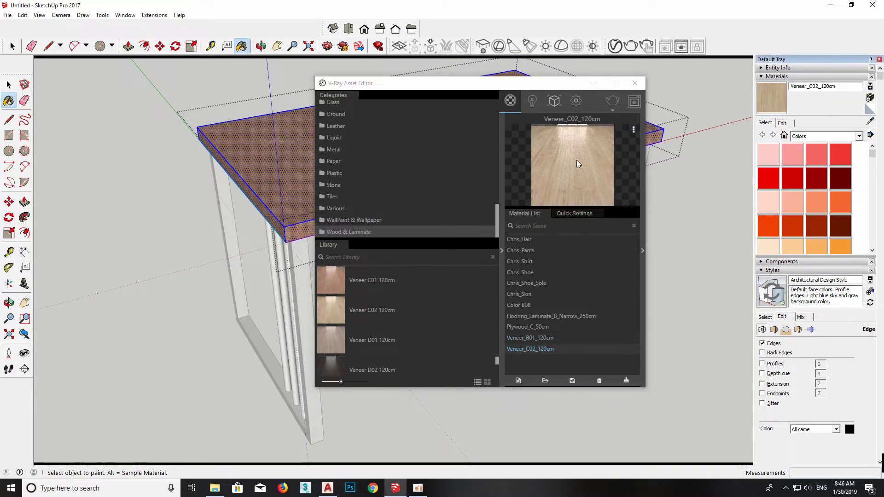
pyautogui.click(286, 209)
pyautogui.moveTo(286, 211); pyautogui.dragTo(514, 170, button='middle')
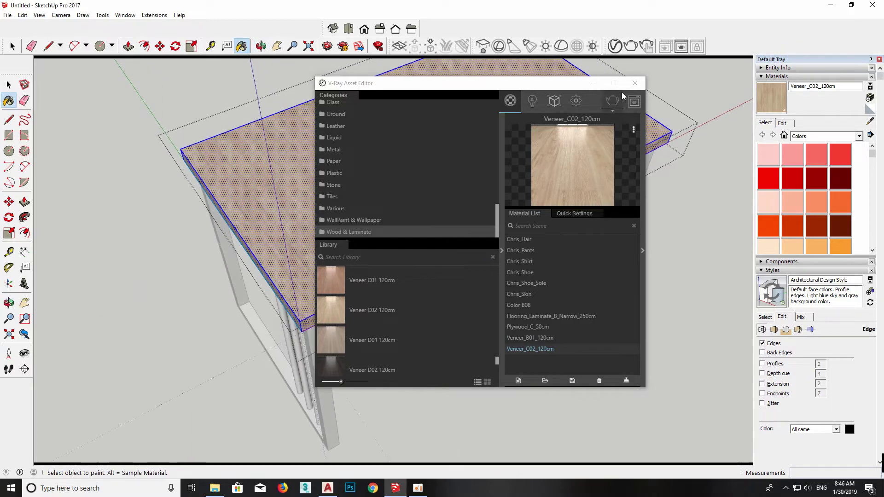
pyautogui.click(635, 82)
# - Set the tabletop veneer texture width to 800mm
pyautogui.press('space')
pyautogui.moveTo(414, 231)
pyautogui.mouseDown(button='middle')
pyautogui.moveTo(371, 195)
pyautogui.moveTo(430, 263)
pyautogui.mouseUp(button='middle')
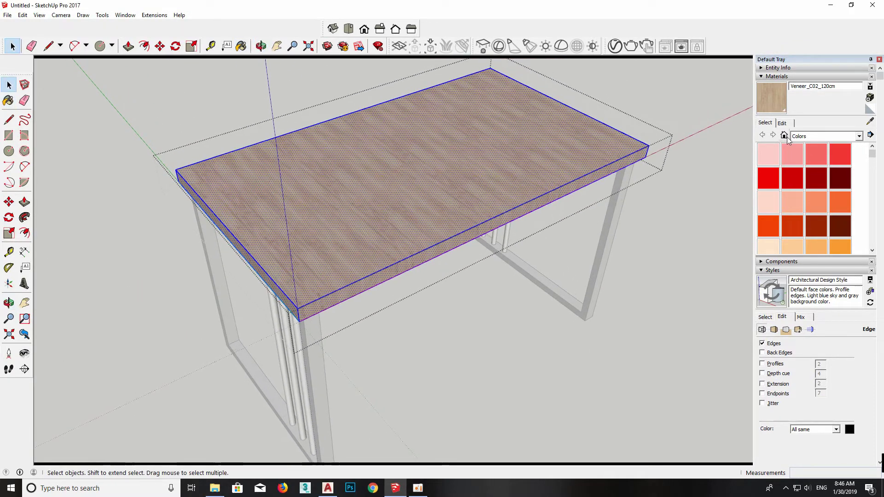
pyautogui.moveTo(491, 188); pyautogui.dragTo(479, 223, button='middle')
pyautogui.click(782, 123)
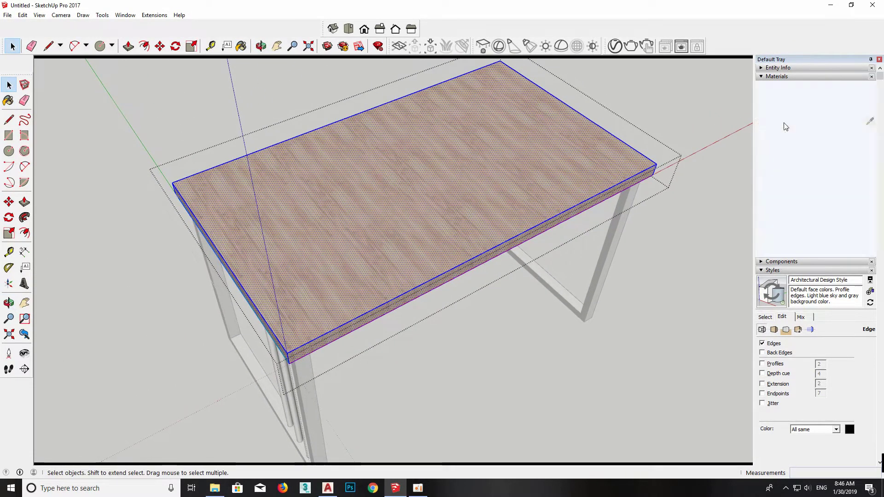
pyautogui.write('800')
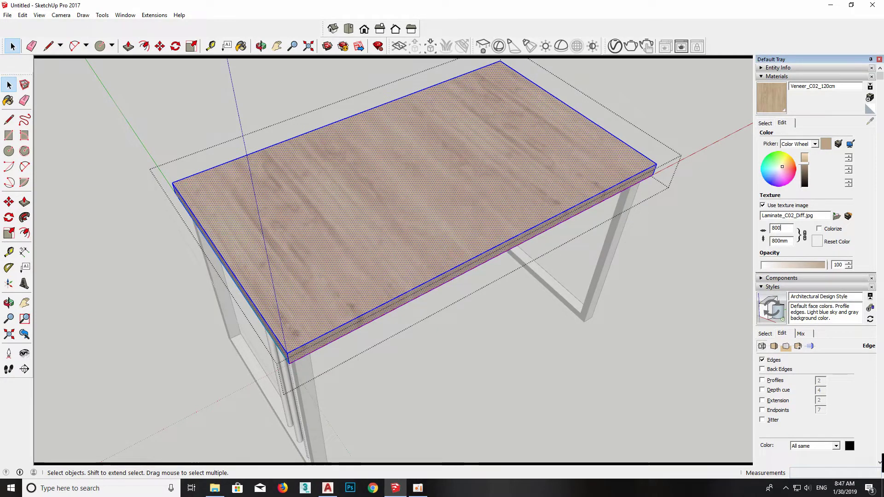
pyautogui.click(343, 225)
# - Rotate the tabletop texture 90° and switch its positioning pins to fixed
pyautogui.rightClick(344, 224)
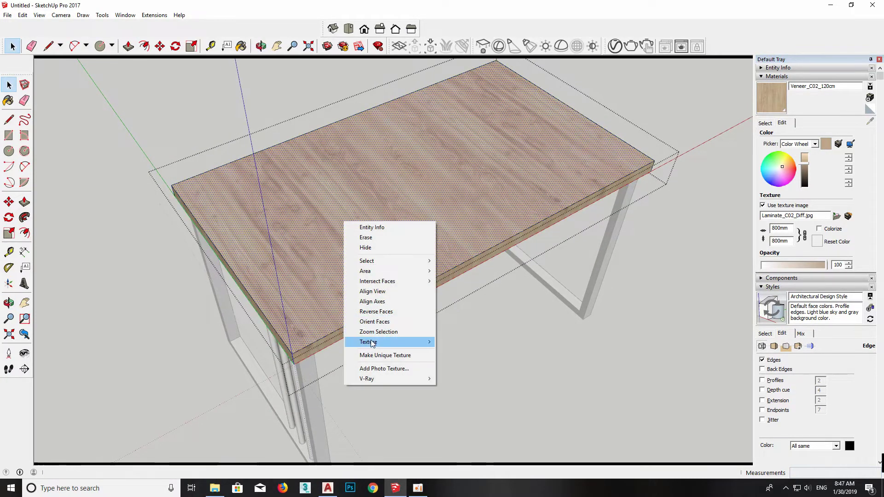
pyautogui.click(459, 342)
pyautogui.rightClick(369, 213)
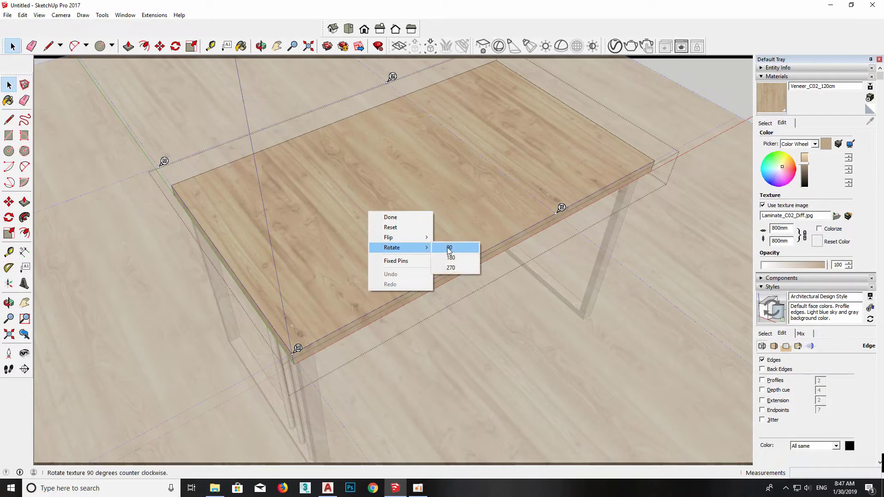
pyautogui.click(449, 250)
pyautogui.moveTo(484, 183); pyautogui.dragTo(422, 191, button='middle')
pyautogui.rightClick(422, 190)
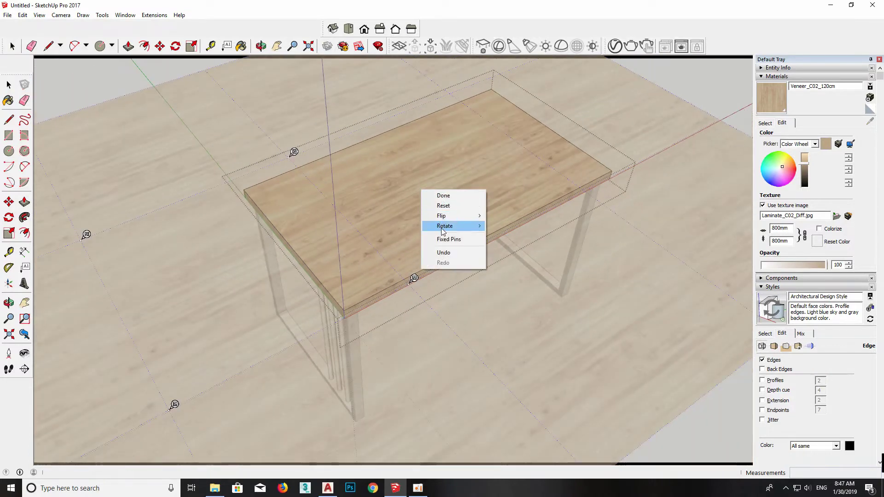
pyautogui.click(444, 239)
# - Stretch and shift the wood grain so it runs along the table's length
pyautogui.moveTo(226, 378); pyautogui.dragTo(156, 408)
pyautogui.moveTo(244, 331)
pyautogui.mouseDown()
pyautogui.moveTo(338, 288)
pyautogui.moveTo(456, 214)
pyautogui.mouseUp()
pyautogui.moveTo(413, 269)
pyautogui.mouseDown()
pyautogui.moveTo(283, 349)
pyautogui.moveTo(315, 317)
pyautogui.mouseUp()
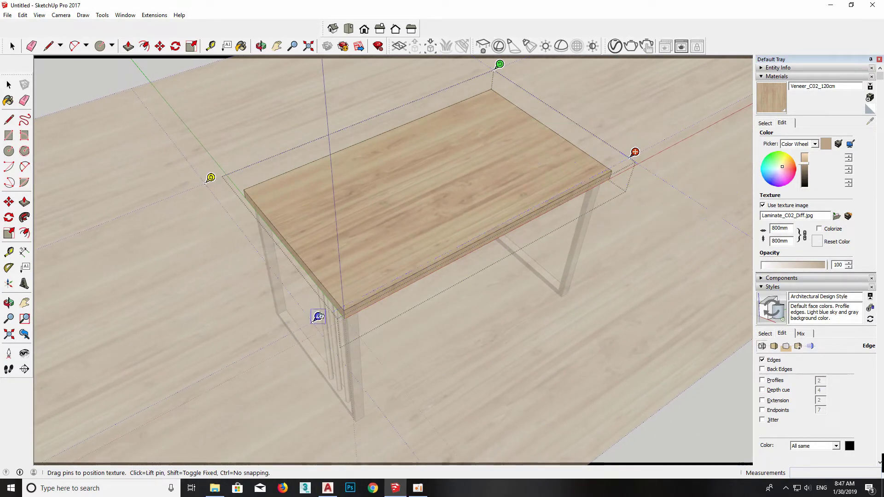
pyautogui.scroll(3, 418, 226)
pyautogui.rightClick(433, 219)
# - Finish positioning the top's texture and sample its veneer with the Paint Bucket
pyautogui.click(455, 225)
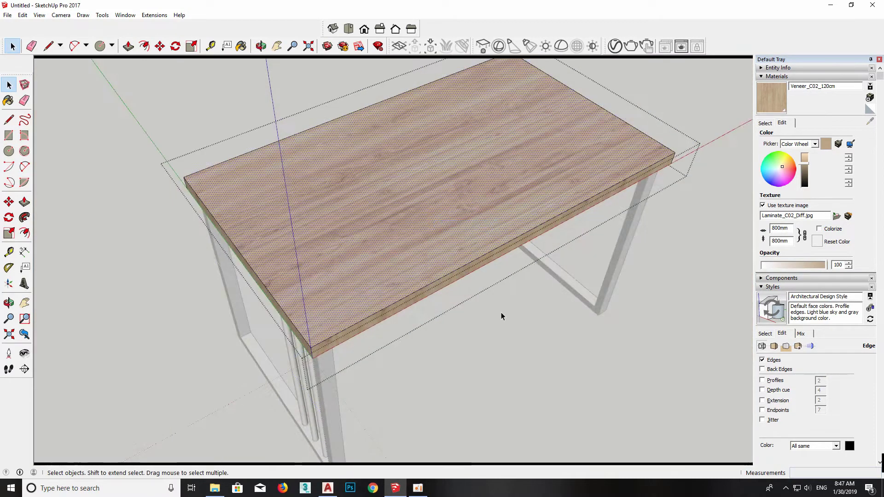
pyautogui.moveTo(501, 313)
pyautogui.mouseDown(button='middle')
pyautogui.moveTo(369, 306)
pyautogui.moveTo(462, 192)
pyautogui.mouseUp(button='middle')
pyautogui.click(767, 122)
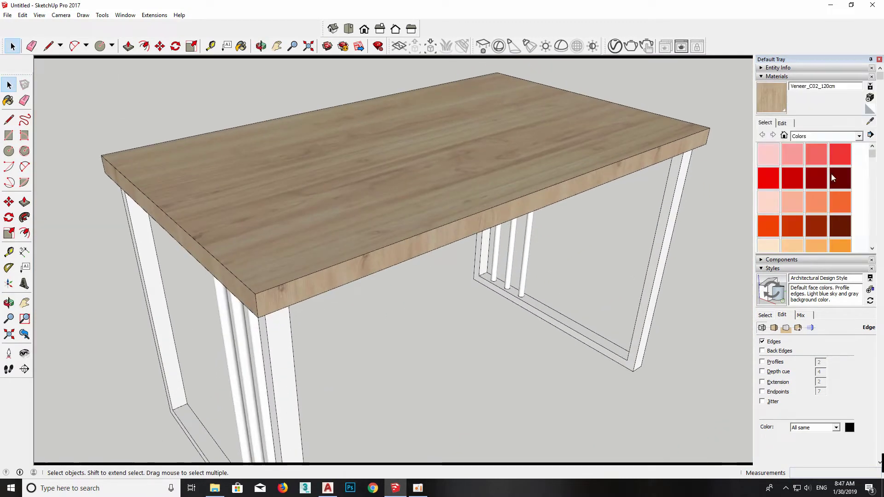
pyautogui.click(840, 153)
pyautogui.click(552, 155)
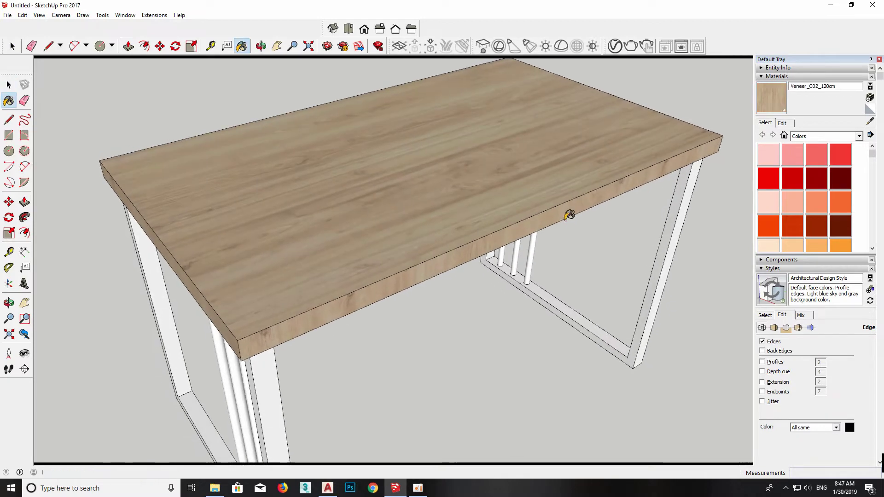
# - Paint the tabletop's edge faces with the sampled veneer
pyautogui.press('space')
pyautogui.doubleClick(571, 210)
pyautogui.click(773, 105)
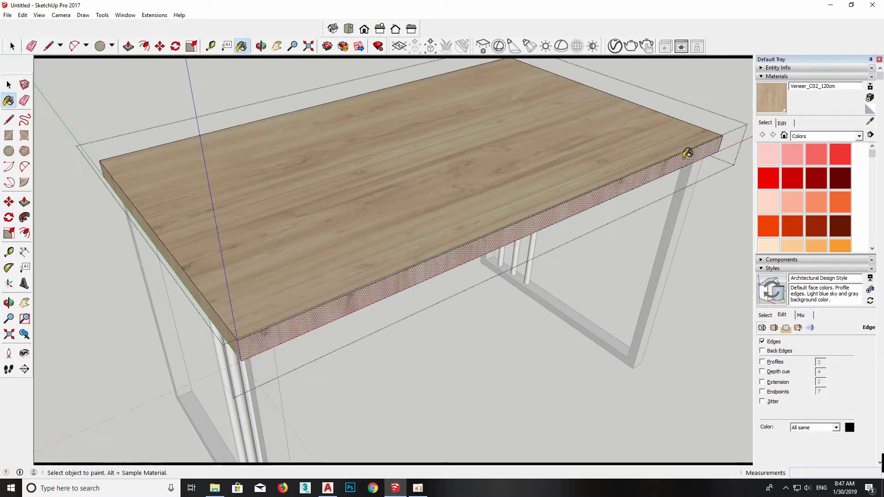
pyautogui.moveTo(687, 150)
pyautogui.mouseDown(button='middle')
pyautogui.moveTo(286, 297)
pyautogui.moveTo(509, 243)
pyautogui.moveTo(462, 263)
pyautogui.moveTo(526, 226)
pyautogui.moveTo(562, 242)
pyautogui.moveTo(306, 233)
pyautogui.moveTo(588, 238)
pyautogui.mouseUp(button='middle')
pyautogui.press('space')
pyautogui.moveTo(418, 244); pyautogui.dragTo(571, 257, button='middle')
# - Rotate the front edge's veneer texture 90° so its grain runs along the edge
pyautogui.rightClick(451, 241)
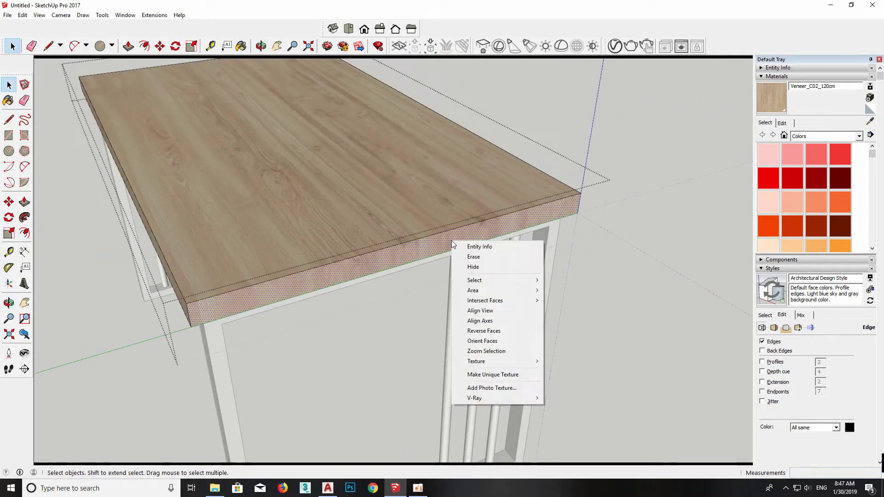
pyautogui.click(559, 361)
pyautogui.rightClick(476, 236)
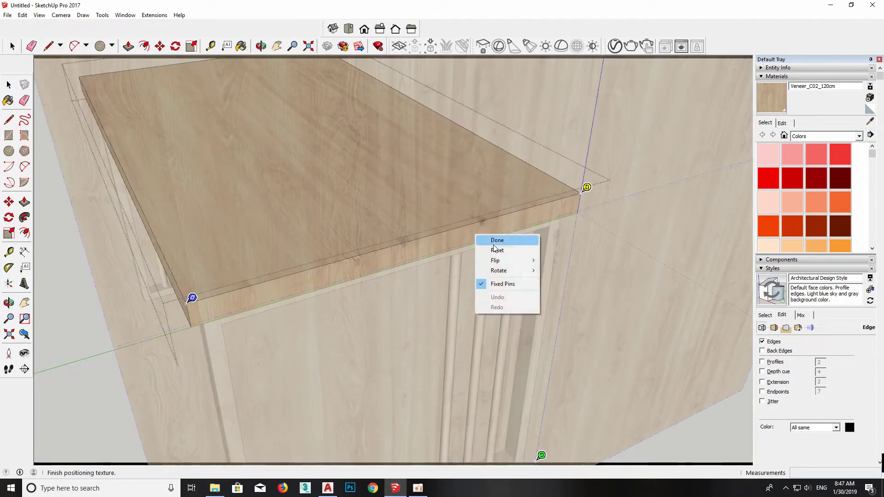
pyautogui.click(550, 271)
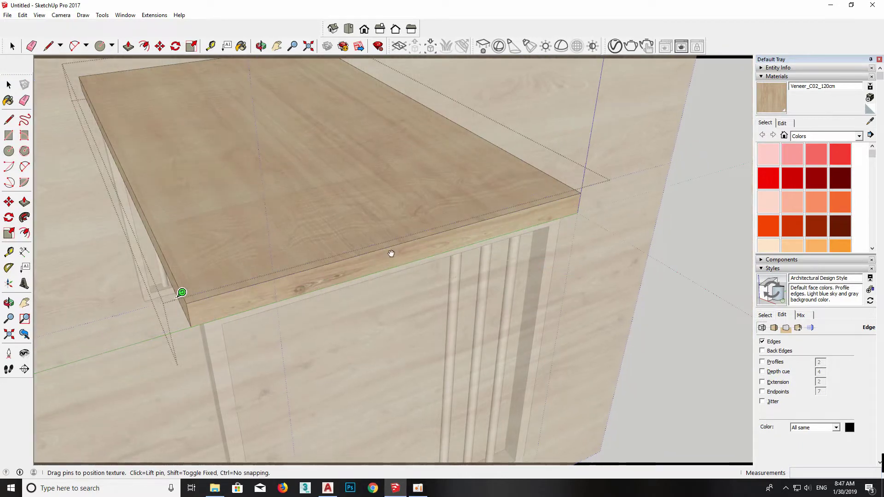
pyautogui.rightClick(393, 250)
pyautogui.click(414, 254)
# - Orbit around the table to inspect the other tabletop edges
pyautogui.moveTo(413, 254)
pyautogui.mouseDown(button='middle')
pyautogui.moveTo(259, 270)
pyautogui.moveTo(456, 255)
pyautogui.mouseUp(button='middle')
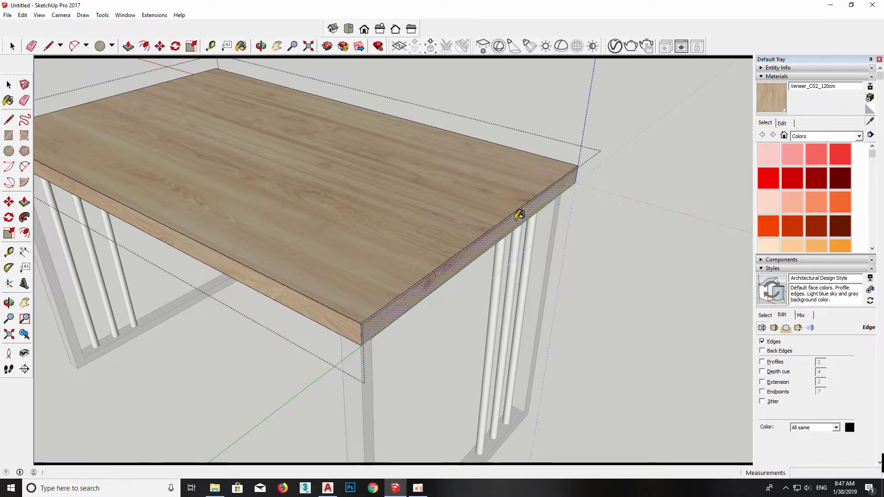
pyautogui.moveTo(520, 214)
pyautogui.mouseDown(button='middle')
pyautogui.moveTo(567, 253)
pyautogui.moveTo(401, 367)
pyautogui.mouseUp(button='middle')
pyautogui.scroll(3, 401, 367)
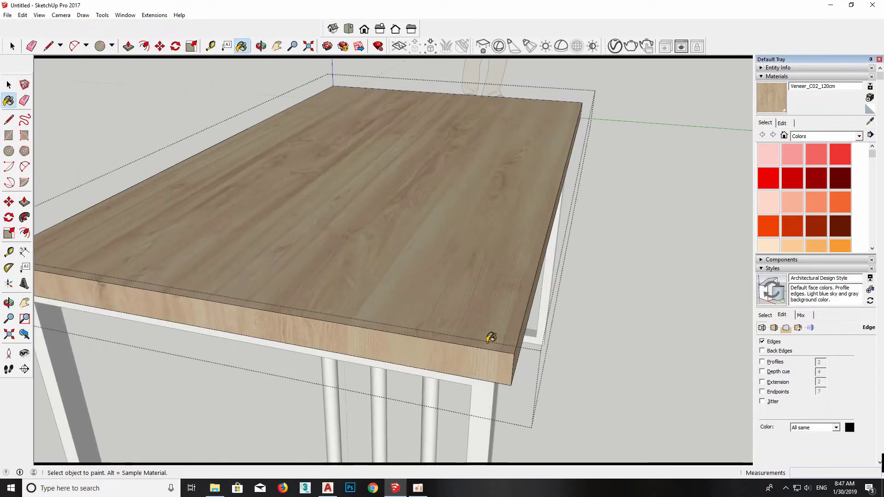
pyautogui.scroll(-3, 491, 338)
pyautogui.moveTo(493, 335); pyautogui.dragTo(631, 351, button='middle')
pyautogui.press('space')
# - Open the tabletop for editing and select its top face
pyautogui.scroll(3, 520, 363)
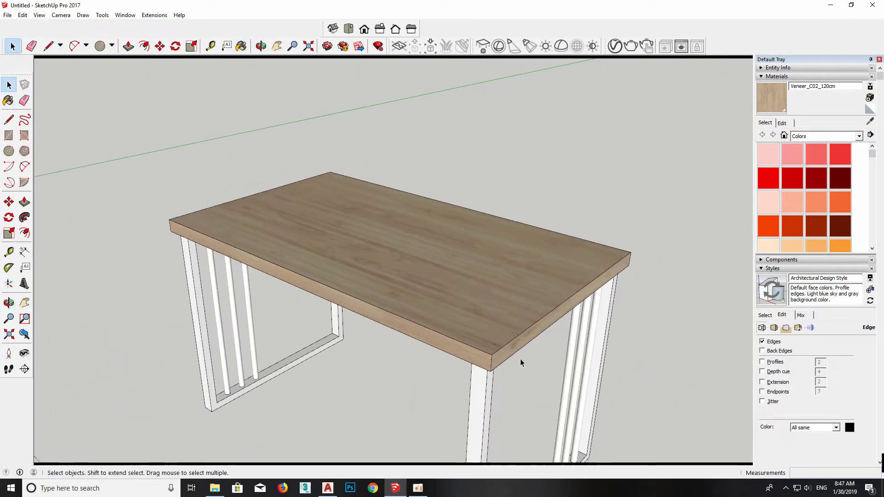
pyautogui.scroll(3, 521, 363)
pyautogui.scroll(3, 507, 358)
pyautogui.scroll(3, 488, 353)
pyautogui.doubleClick(473, 349)
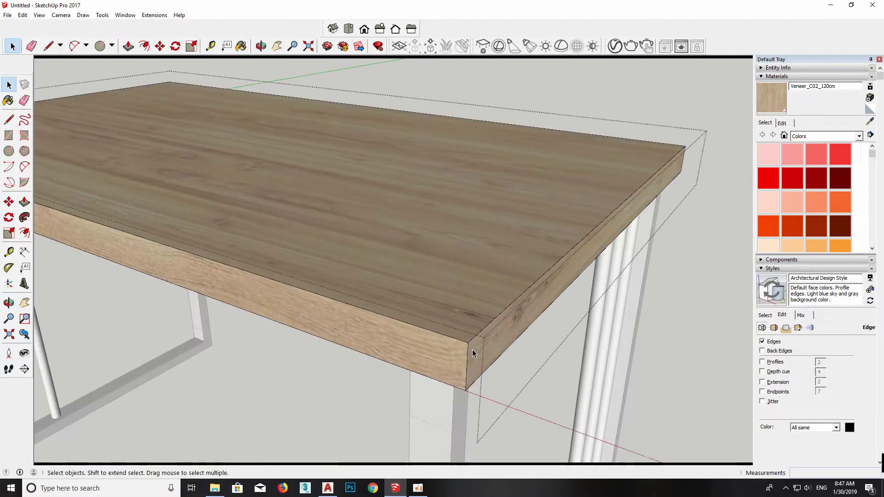
pyautogui.click(463, 359)
pyautogui.press('l')
pyautogui.scroll(3, 479, 355)
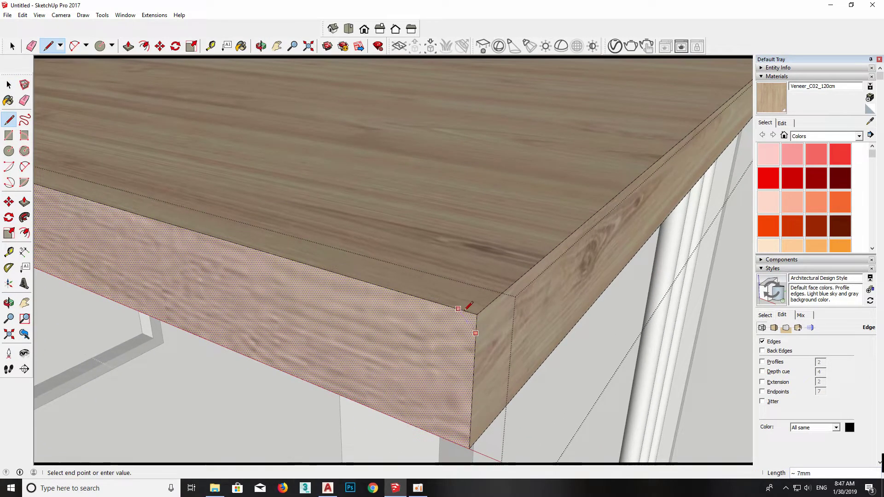
pyautogui.press('space')
pyautogui.click(405, 284)
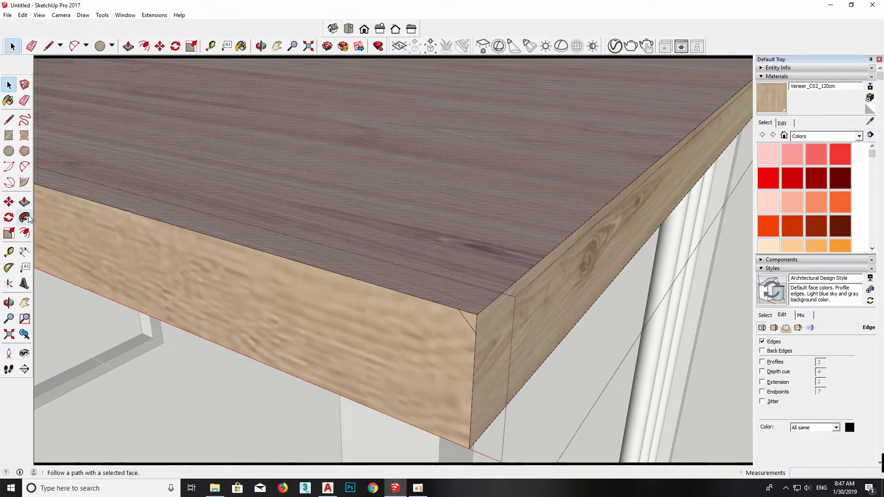
# - Orbit to look along the tabletop edge and over the whole table
pyautogui.press('space')
pyautogui.scroll(-5, 474, 320)
pyautogui.moveTo(479, 318); pyautogui.dragTo(538, 297, button='middle')
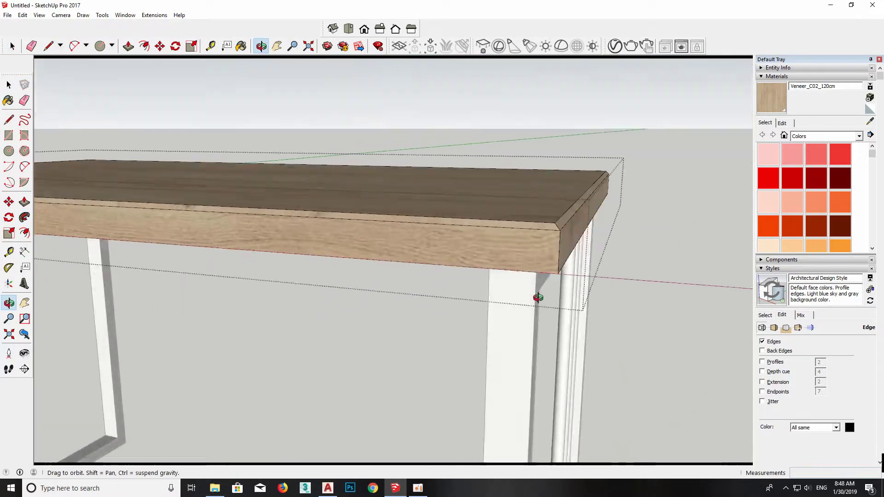
pyautogui.scroll(-4, 538, 297)
pyautogui.moveTo(302, 336)
pyautogui.mouseDown(button='middle')
pyautogui.moveTo(292, 336)
pyautogui.moveTo(446, 349)
pyautogui.mouseUp(button='middle')
pyautogui.scroll(2, 430, 336)
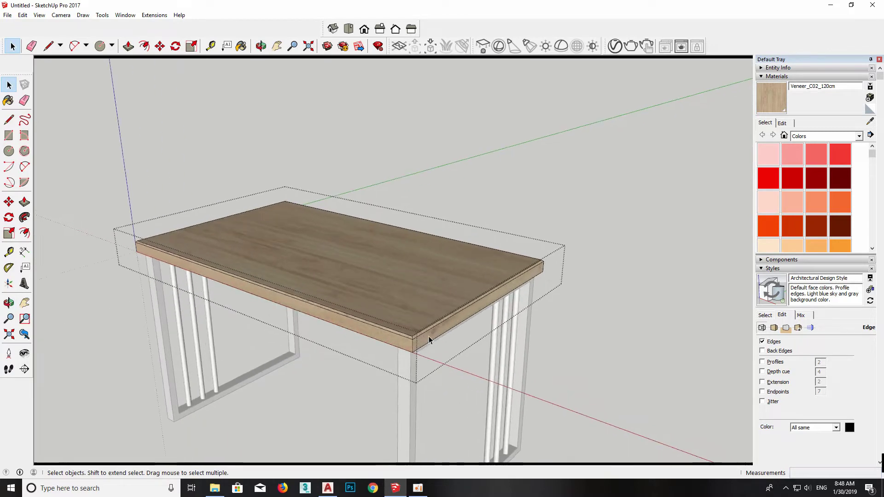
pyautogui.scroll(2, 429, 336)
pyautogui.scroll(2, 394, 353)
pyautogui.scroll(2, 426, 330)
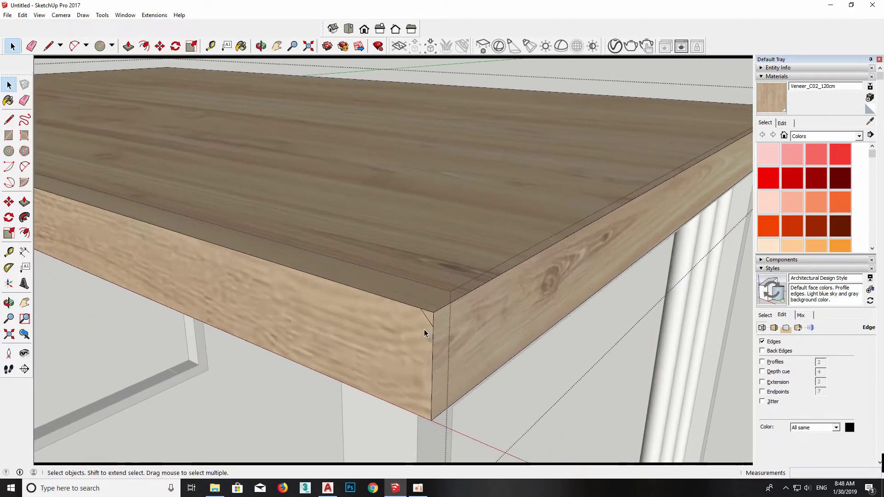
pyautogui.scroll(2, 424, 329)
# - Work the tabletop corner profile with the line, eraser, offset and push/pull tools
pyautogui.press('e')
pyautogui.scroll(1, 432, 316)
pyautogui.press('l')
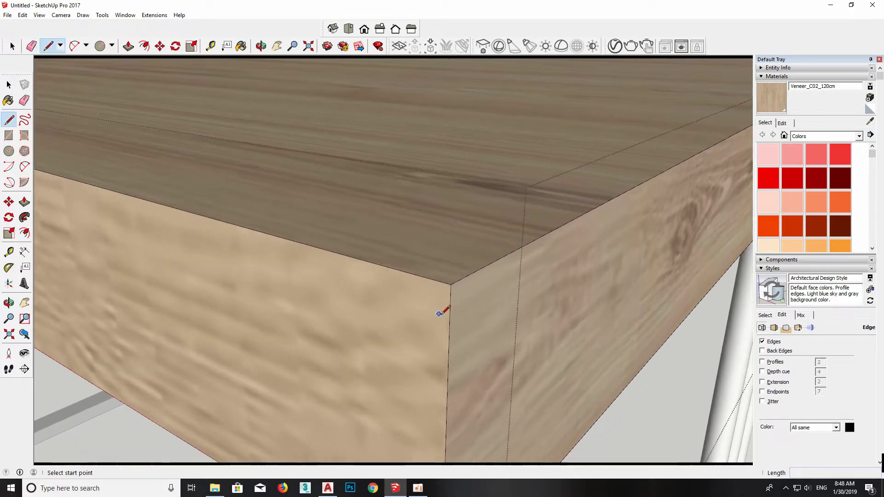
pyautogui.press('space')
pyautogui.press('f')
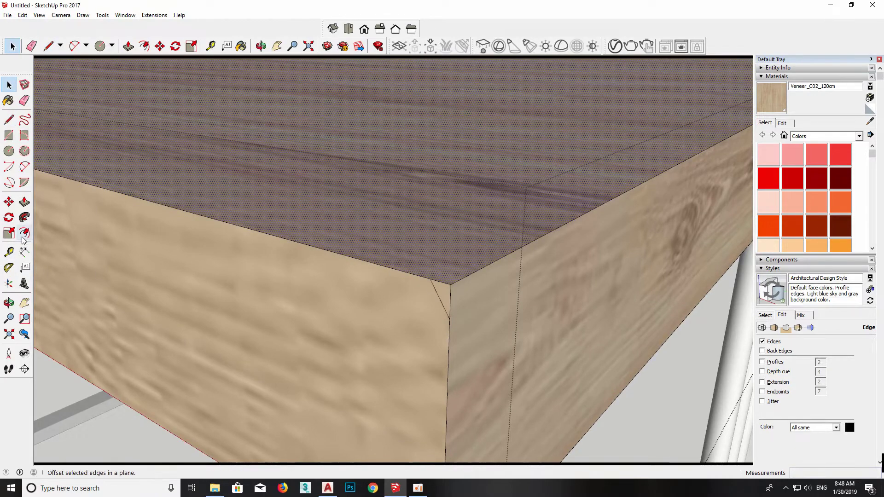
pyautogui.press('p')
pyautogui.scroll(-3, 454, 297)
pyautogui.scroll(-2, 535, 339)
pyautogui.press('space')
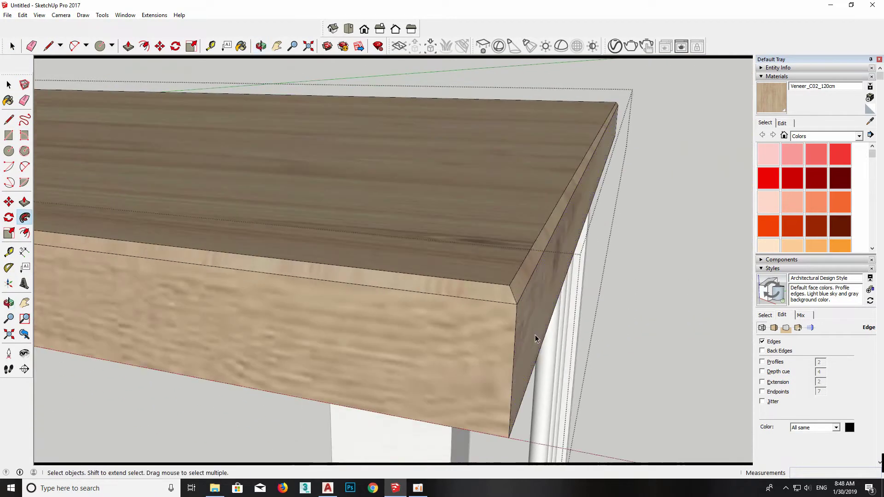
pyautogui.scroll(2, 522, 389)
pyautogui.click(481, 366)
pyautogui.press('l')
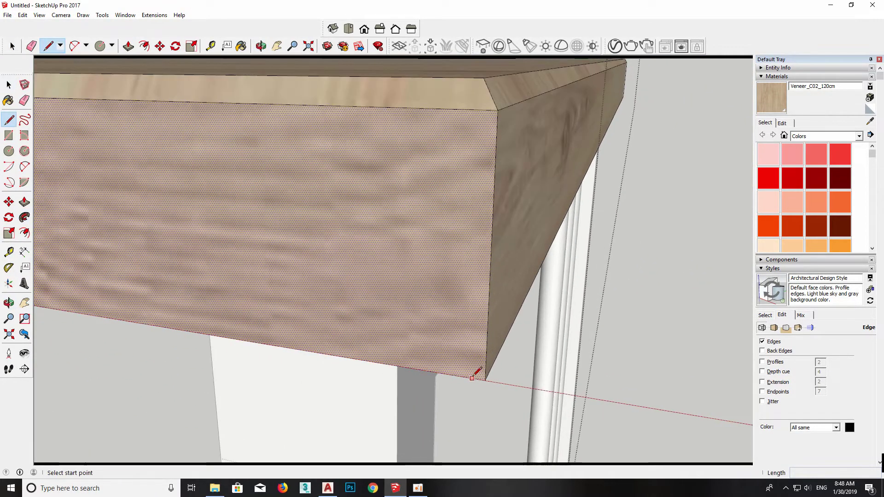
pyautogui.press('space')
# - Sweep the chamfer profile around the tabletop underside with Follow Me
pyautogui.moveTo(489, 358); pyautogui.dragTo(483, 357, button='middle')
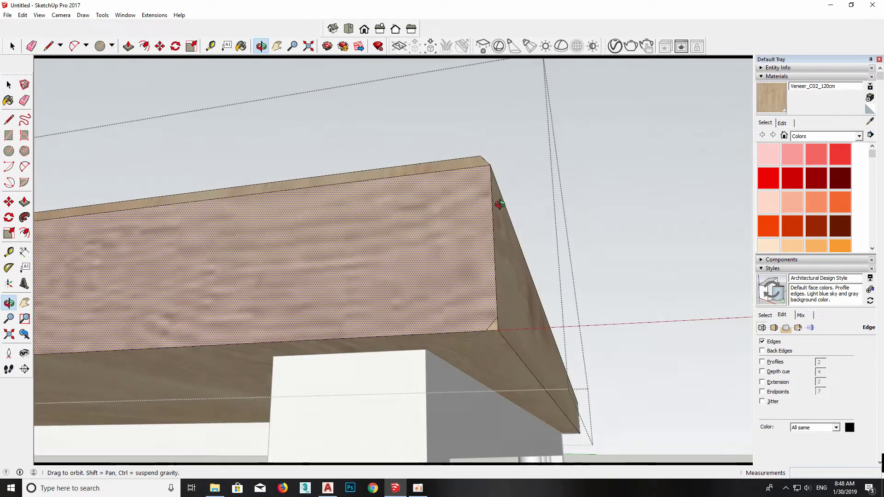
pyautogui.click(470, 343)
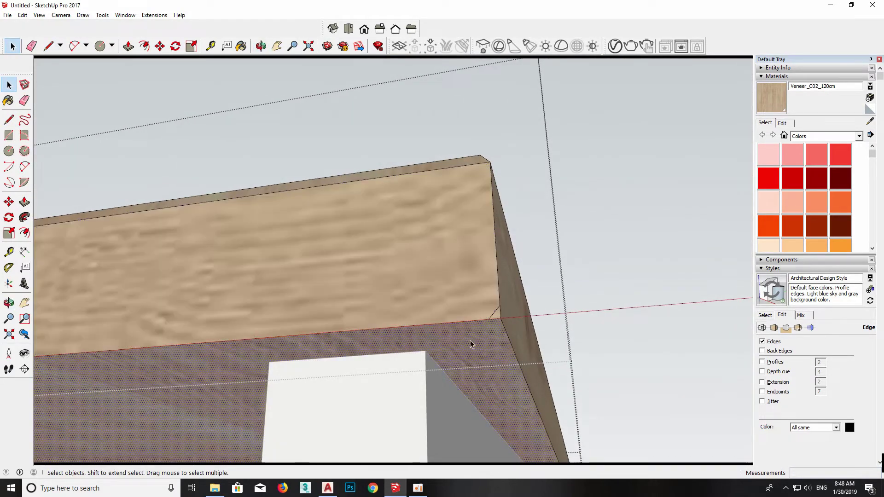
pyautogui.click(24, 217)
pyautogui.click(493, 322)
pyautogui.moveTo(493, 322); pyautogui.dragTo(559, 327, button='middle')
# - Orbit out to inspect the finished chamfered tabletop
pyautogui.press('space')
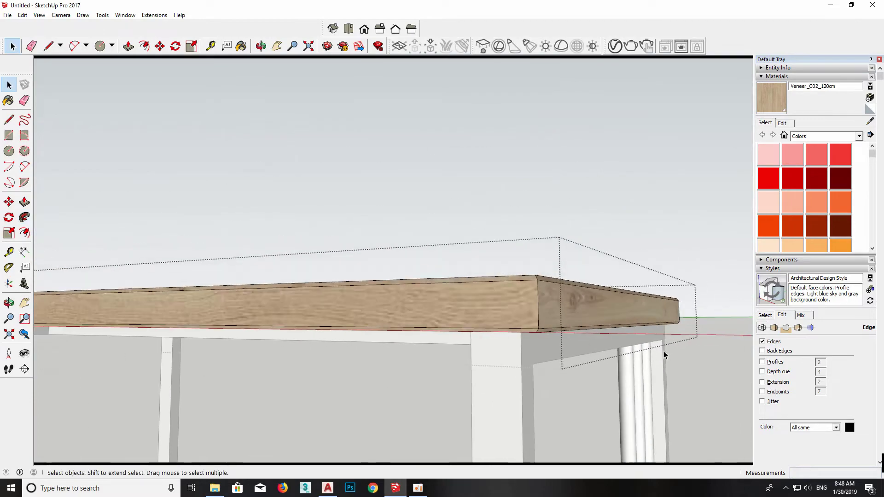
pyautogui.moveTo(664, 351); pyautogui.dragTo(468, 347, button='middle')
pyautogui.scroll(-5, 468, 347)
pyautogui.scroll(-2, 471, 294)
pyautogui.moveTo(471, 295)
pyautogui.mouseDown(button='middle')
pyautogui.moveTo(234, 353)
pyautogui.moveTo(438, 256)
pyautogui.moveTo(289, 349)
pyautogui.mouseUp(button='middle')
pyautogui.scroll(3, 355, 257)
pyautogui.moveTo(355, 257)
pyautogui.mouseDown(button='middle')
pyautogui.moveTo(554, 133)
pyautogui.moveTo(539, 241)
pyautogui.moveTo(365, 252)
pyautogui.moveTo(630, 243)
pyautogui.moveTo(465, 269)
pyautogui.mouseUp(button='middle')
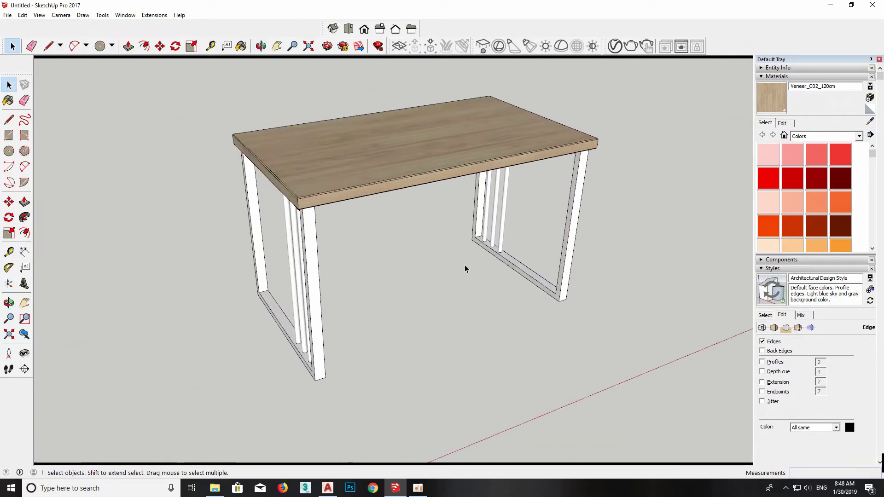
# - Paint both leg frames with the black Color M09
pyautogui.moveTo(871, 154); pyautogui.dragTo(872, 238)
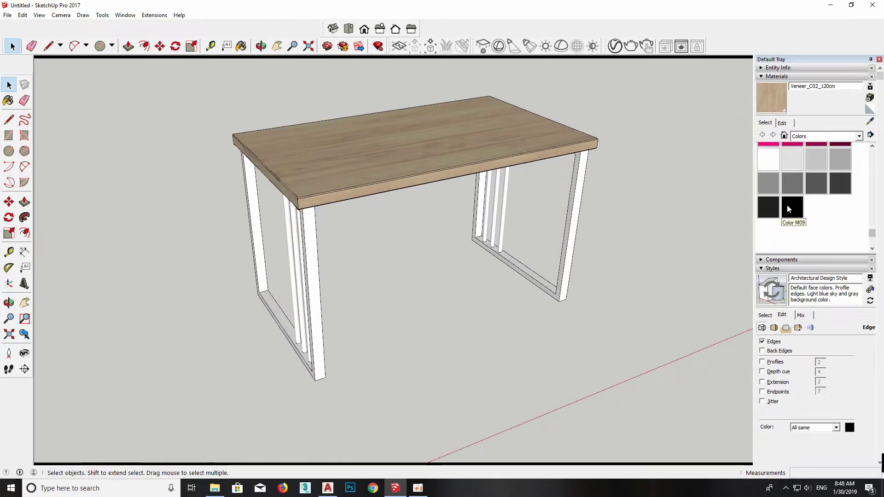
pyautogui.click(792, 208)
pyautogui.click(577, 198)
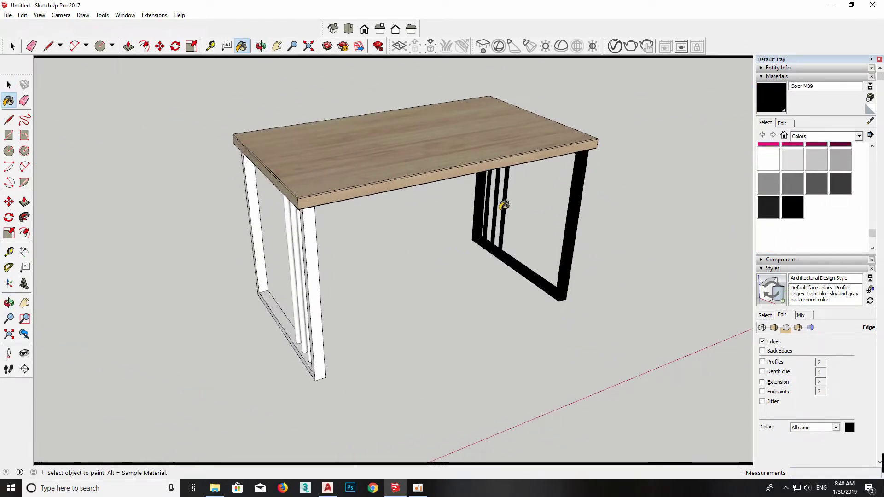
pyautogui.moveTo(504, 205)
pyautogui.mouseDown(button='middle')
pyautogui.moveTo(615, 170)
pyautogui.moveTo(392, 235)
pyautogui.mouseUp(button='middle')
pyautogui.click(394, 224)
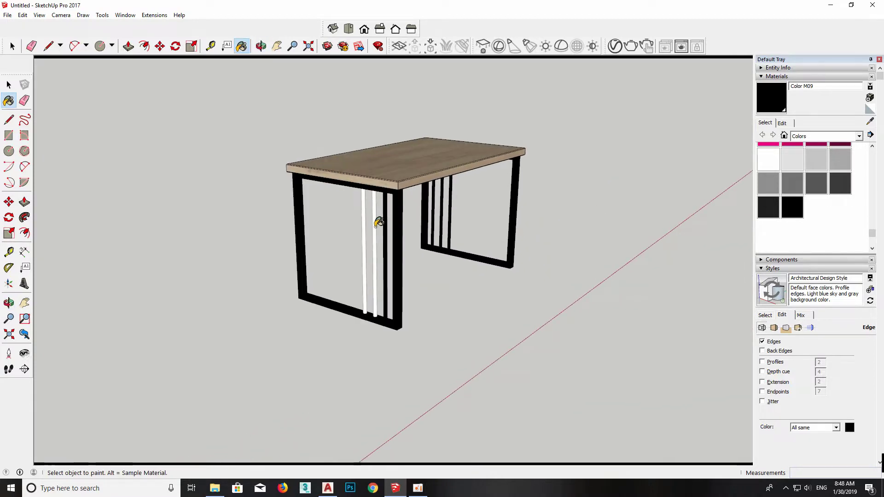
pyautogui.moveTo(644, 230)
pyautogui.mouseDown(button='middle')
pyautogui.moveTo(394, 309)
pyautogui.moveTo(573, 276)
pyautogui.moveTo(441, 266)
pyautogui.moveTo(321, 169)
pyautogui.moveTo(385, 193)
pyautogui.mouseUp(button='middle')
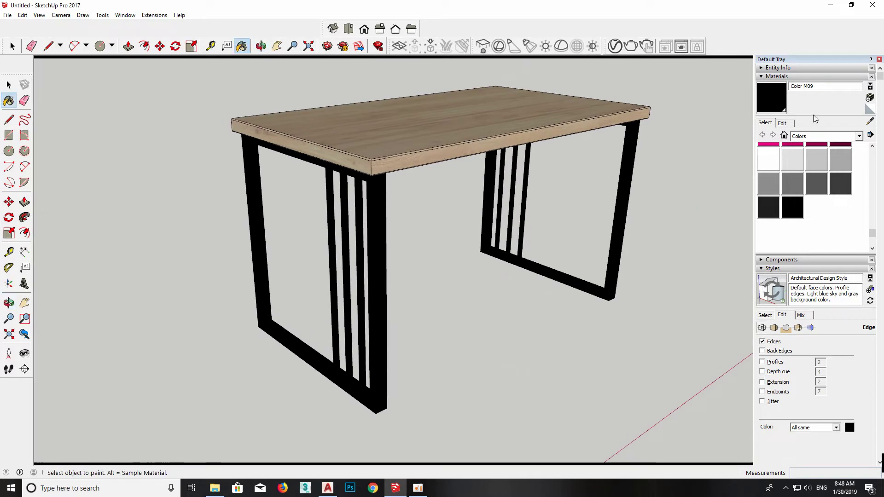
pyautogui.moveTo(430, 158); pyautogui.dragTo(461, 152, button='middle')
# - Lighten the leg material to a very dark grey in the Edit tab
pyautogui.click(783, 123)
pyautogui.moveTo(805, 187)
pyautogui.mouseDown()
pyautogui.moveTo(803, 162)
pyautogui.moveTo(804, 184)
pyautogui.mouseUp()
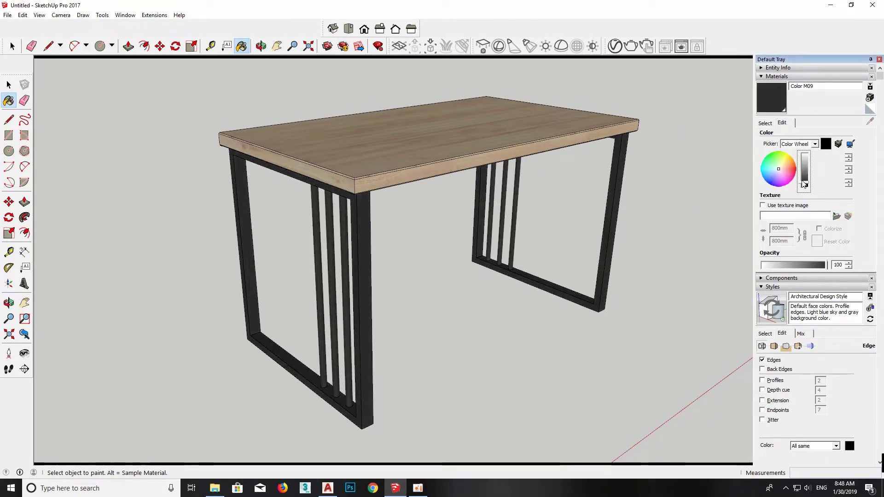
pyautogui.press('space')
pyautogui.moveTo(474, 292); pyautogui.dragTo(405, 142, button='middle')
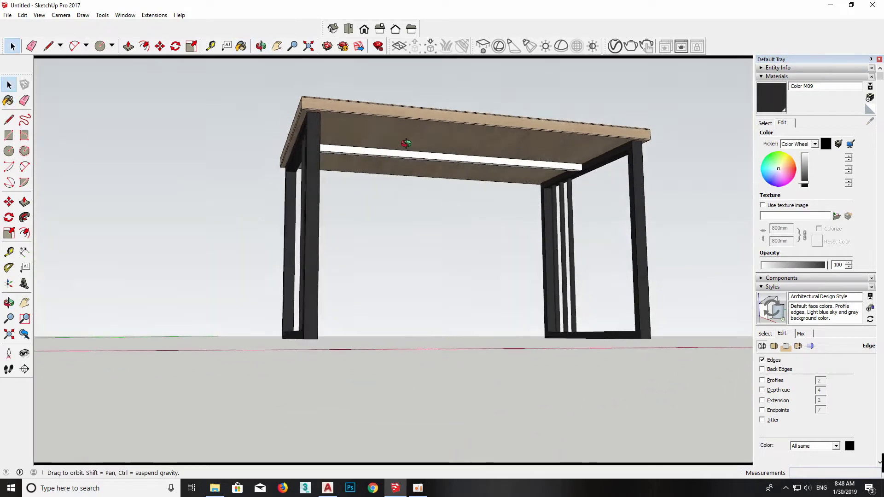
# - Orbit around the desk to view it from below and above
pyautogui.press('b')
pyautogui.press('space')
pyautogui.moveTo(513, 167); pyautogui.dragTo(657, 216, button='middle')
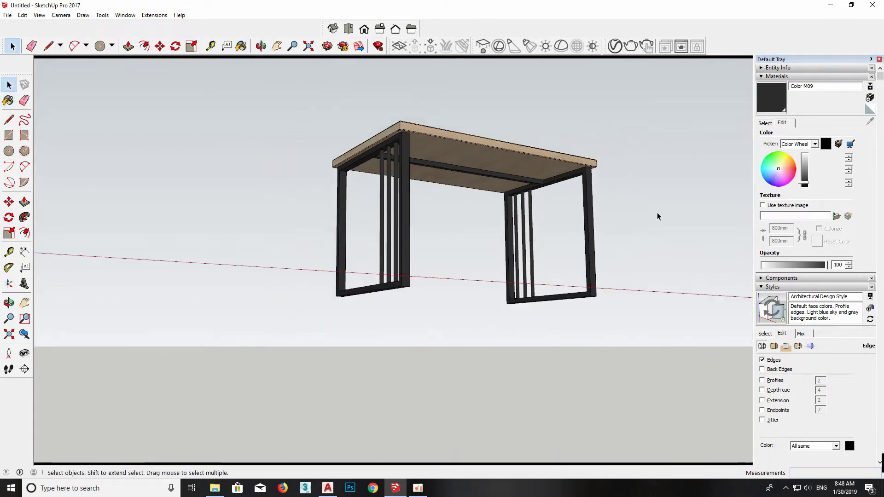
pyautogui.moveTo(464, 222)
pyautogui.mouseDown(button='middle')
pyautogui.moveTo(586, 331)
pyautogui.moveTo(417, 394)
pyautogui.mouseUp(button='middle')
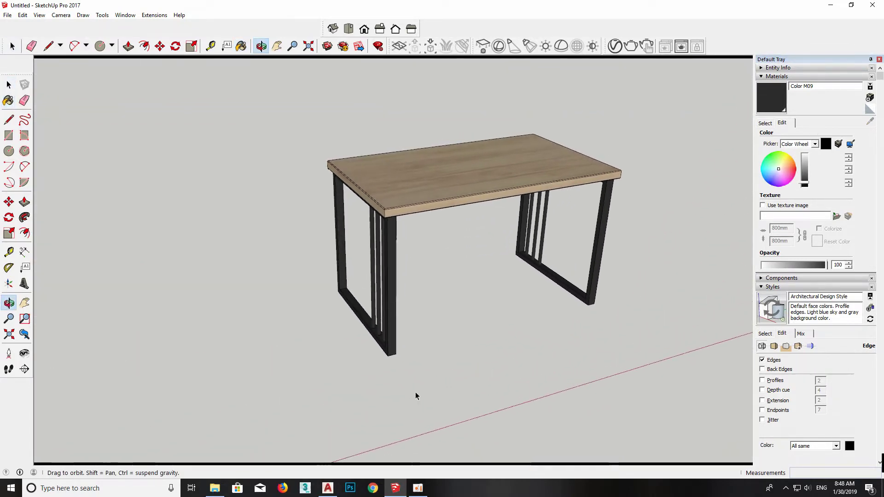
pyautogui.moveTo(396, 335)
pyautogui.mouseDown(button='middle')
pyautogui.moveTo(576, 306)
pyautogui.moveTo(480, 253)
pyautogui.moveTo(421, 276)
pyautogui.moveTo(433, 278)
pyautogui.moveTo(429, 293)
pyautogui.mouseUp(button='middle')
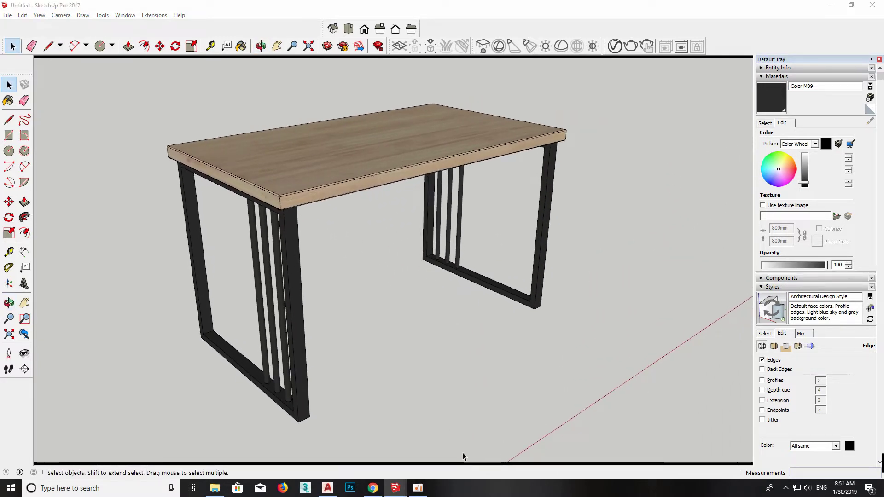
pyautogui.moveTo(396, 488)
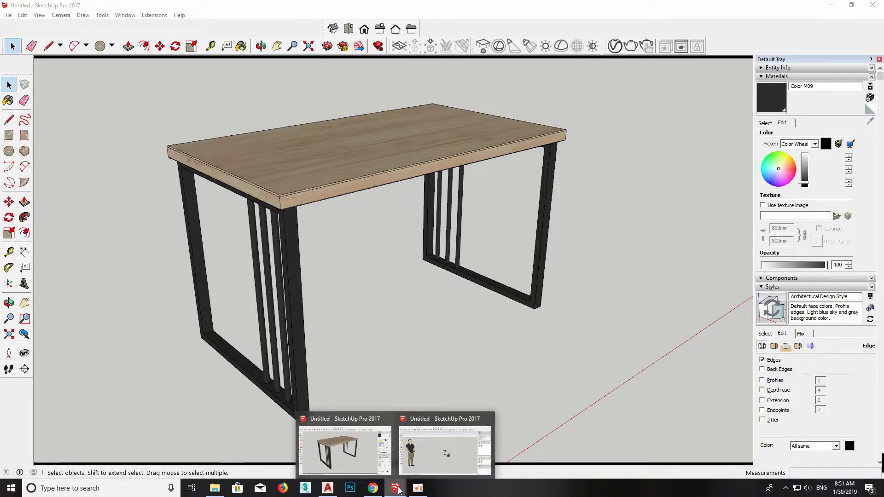
# - Copy the lamp, plant and books from the second model and paste them into the desk model
pyautogui.click(445, 450)
pyautogui.moveTo(455, 402)
pyautogui.mouseDown(button='middle')
pyautogui.moveTo(399, 295)
pyautogui.moveTo(164, 326)
pyautogui.moveTo(308, 268)
pyautogui.mouseUp(button='middle')
pyautogui.scroll(3, 400, 295)
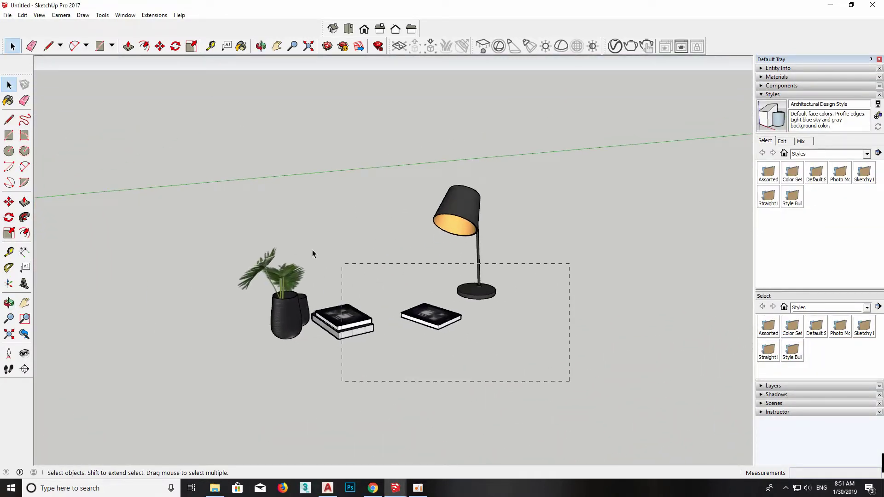
pyautogui.moveTo(312, 250); pyautogui.dragTo(322, 261)
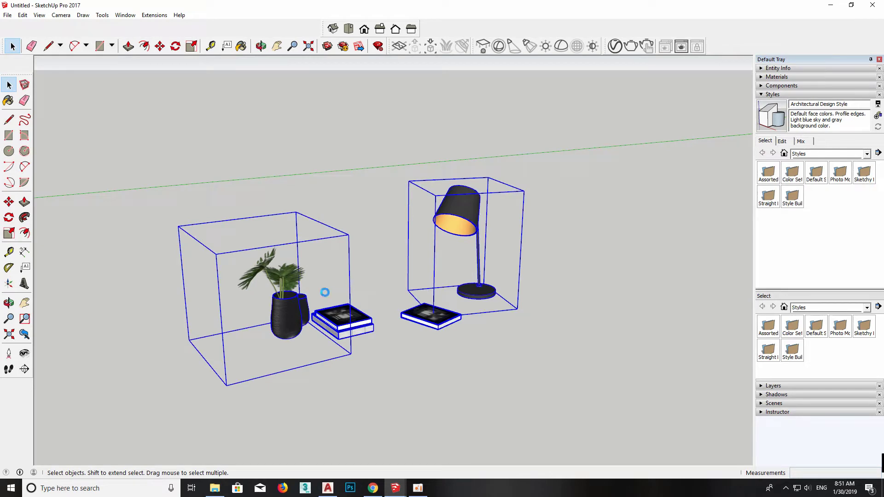
pyautogui.moveTo(394, 488)
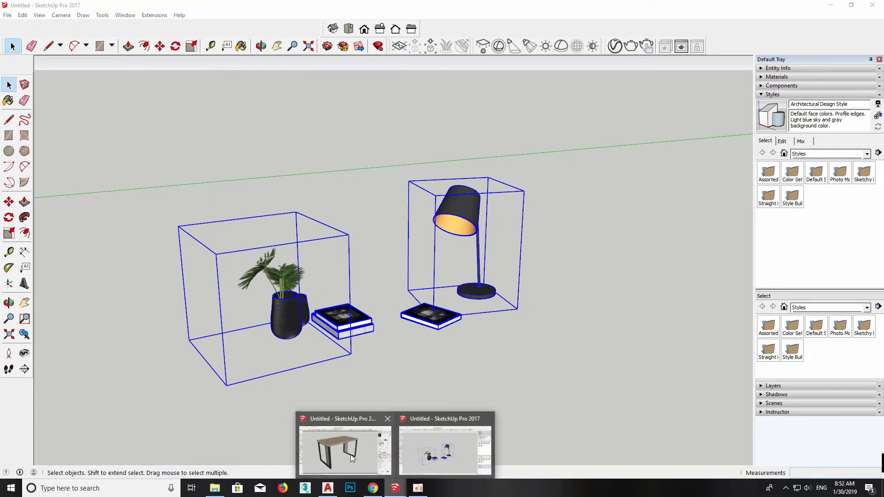
pyautogui.click(345, 443)
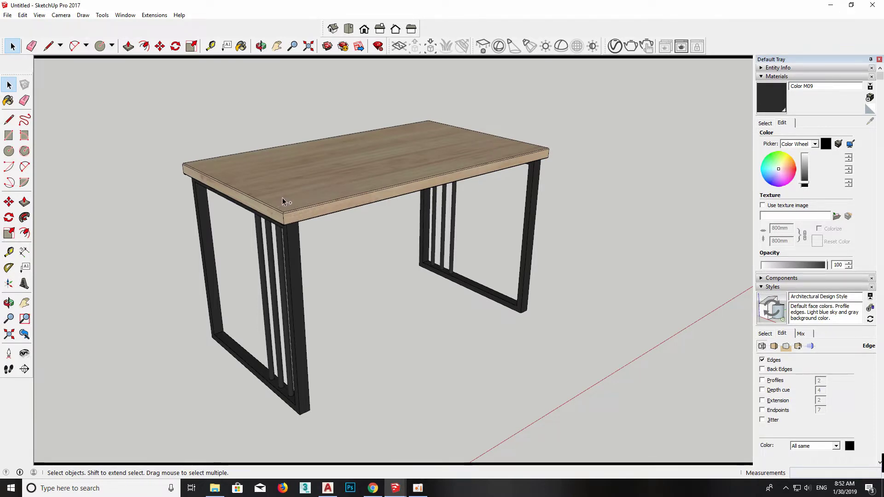
pyautogui.hotkey('ctrl', 'v')
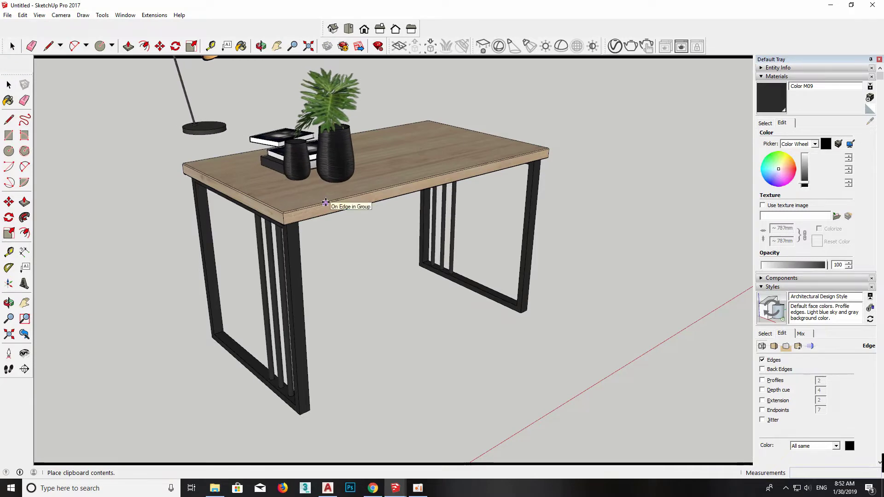
# - Drop the pasted items on the desk top and rotate them a quarter turn
pyautogui.click(336, 221)
pyautogui.moveTo(336, 221); pyautogui.dragTo(363, 220, button='middle')
pyautogui.press('m')
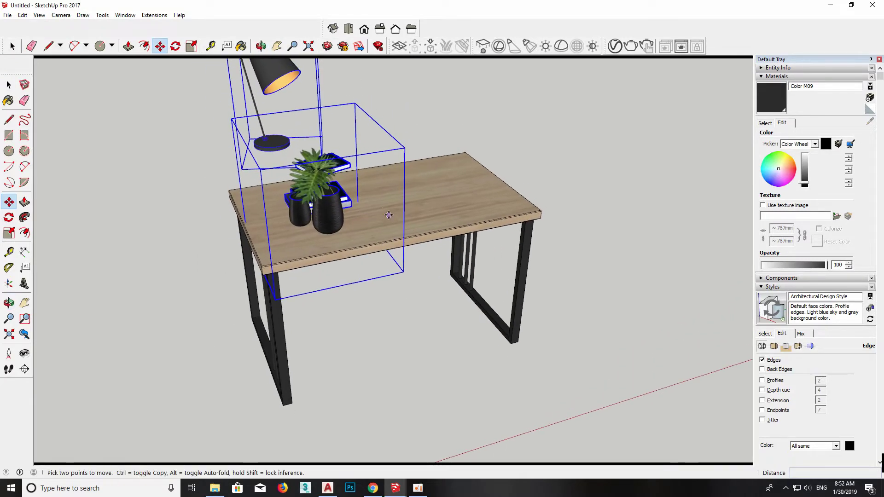
pyautogui.press('q')
pyautogui.click(386, 198)
pyautogui.click(400, 214)
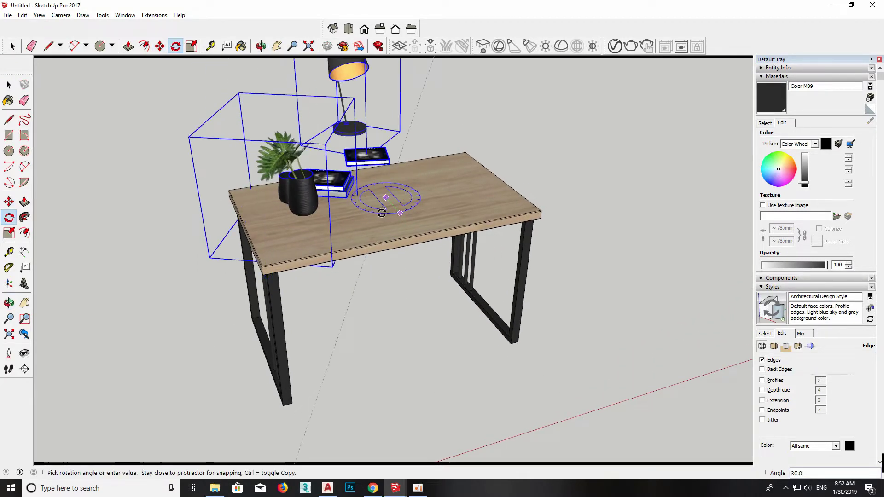
pyautogui.click(382, 213)
pyautogui.scroll(-1, 381, 213)
pyautogui.press('space')
# - Shift the plant, lamp and books left across the desk, then deselect them
pyautogui.press('m')
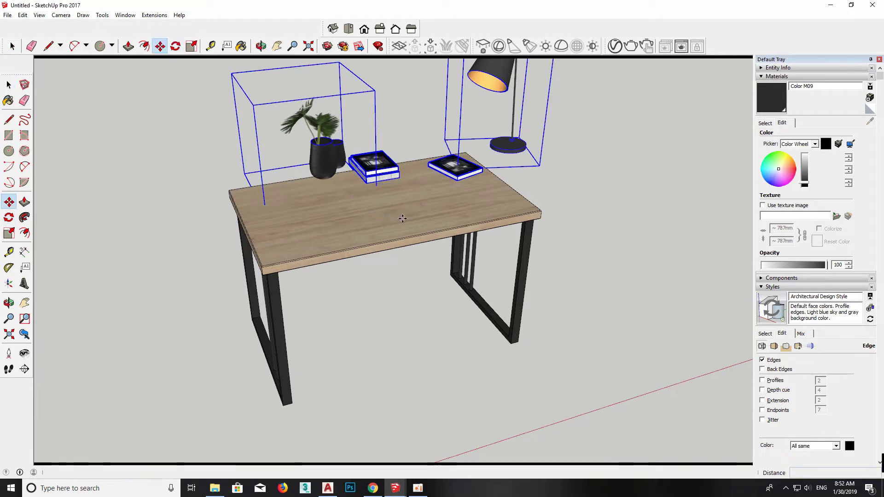
pyautogui.click(403, 219)
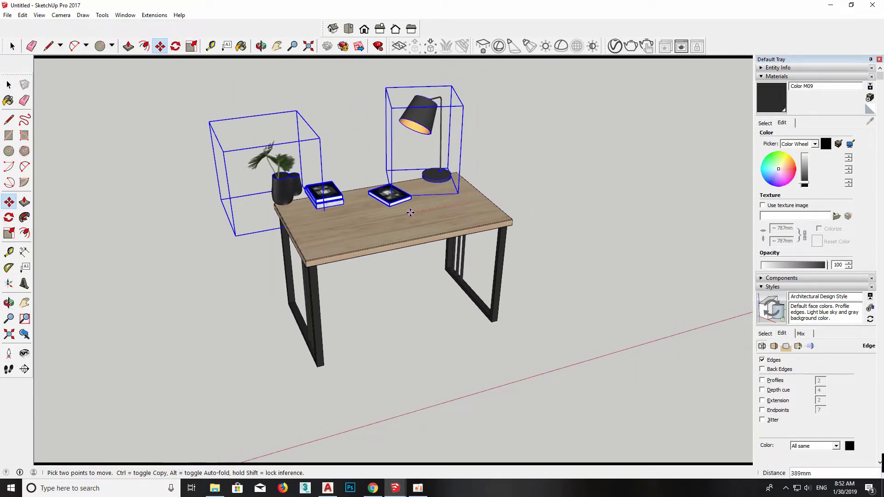
pyautogui.moveTo(416, 211); pyautogui.dragTo(321, 245, button='middle')
pyautogui.scroll(2, 345, 254)
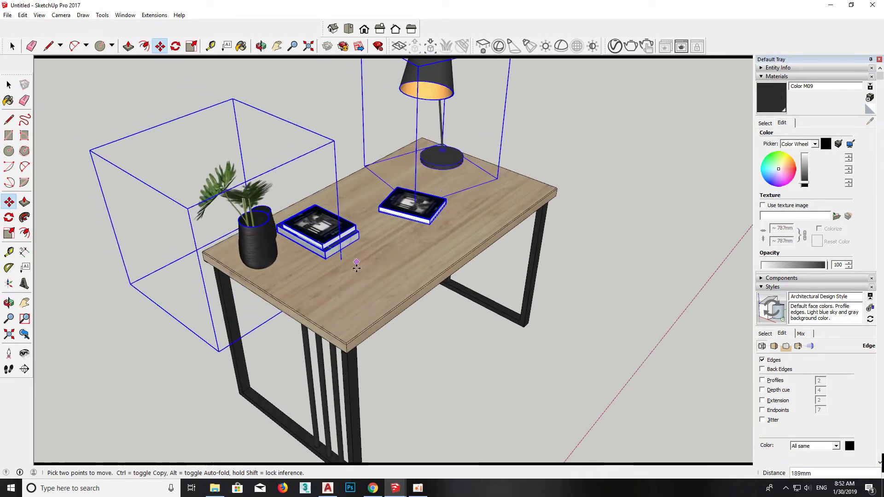
pyautogui.scroll(2, 382, 277)
pyautogui.scroll(-3, 378, 280)
pyautogui.press('space')
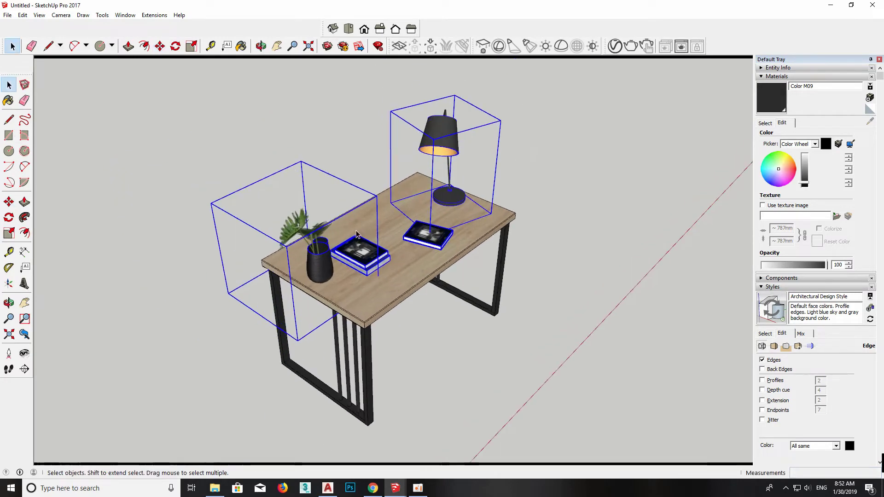
pyautogui.click(533, 236)
pyautogui.scroll(3, 533, 236)
pyautogui.moveTo(533, 236); pyautogui.dragTo(440, 240, button='middle')
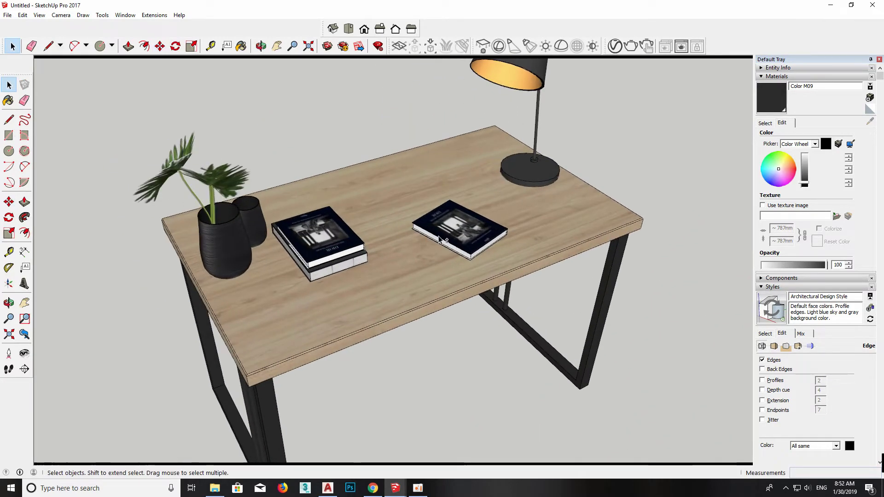
# - Mirror the selected books along the green axis with a -1 scale
pyautogui.keyDown('shift'); pyautogui.click(346, 264); pyautogui.keyUp('shift')
pyautogui.moveTo(345, 265); pyautogui.dragTo(380, 257, button='middle')
pyautogui.press('s')
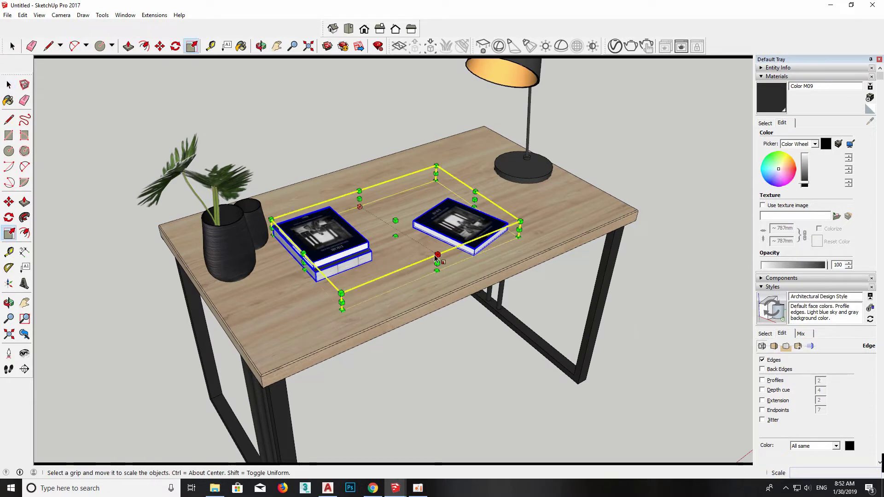
pyautogui.click(437, 258)
pyautogui.write('-1')
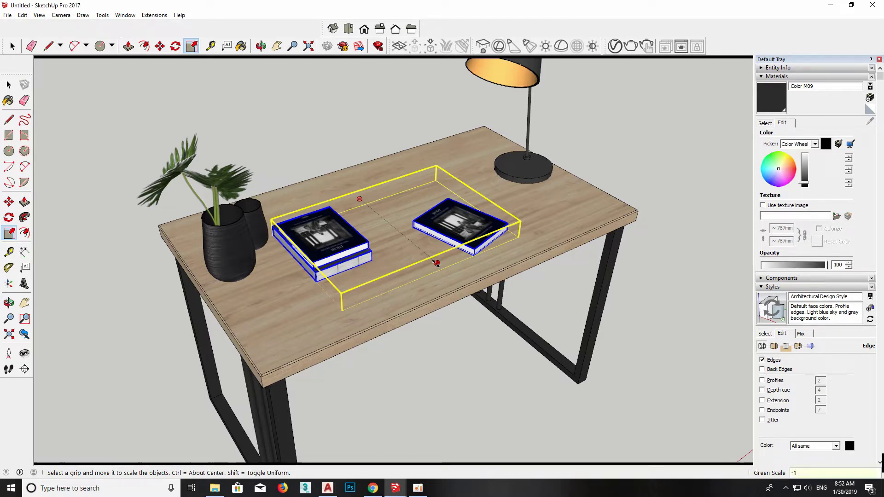
pyautogui.press('Return')
# - Move the mirrored books to a new spot on the desk
pyautogui.press('m')
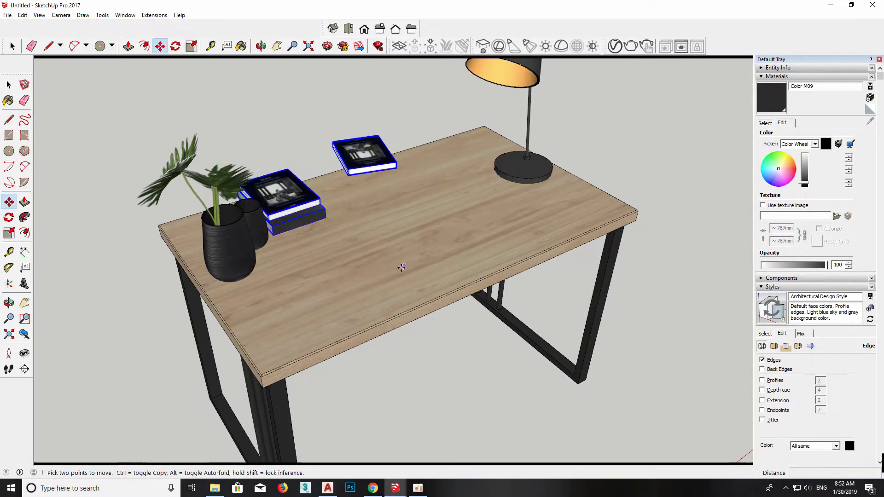
pyautogui.moveTo(405, 202)
pyautogui.mouseDown(button='middle')
pyautogui.moveTo(343, 291)
pyautogui.moveTo(355, 214)
pyautogui.mouseUp(button='middle')
pyautogui.click(355, 215)
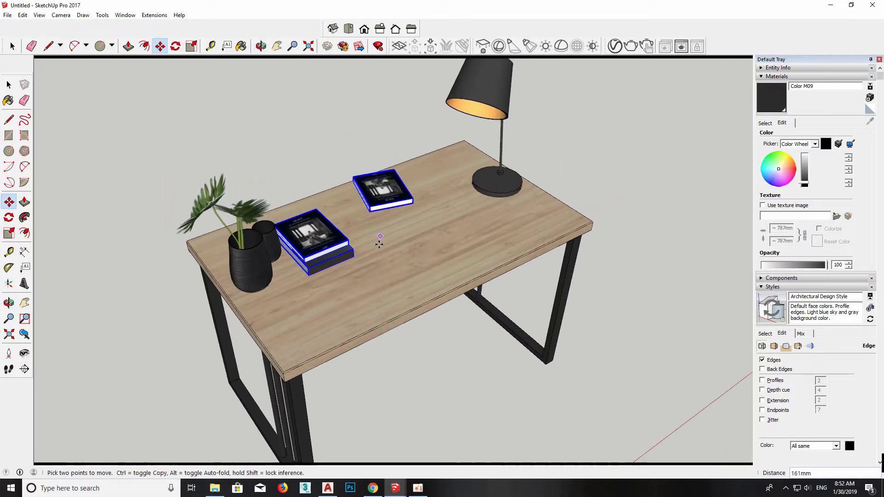
pyautogui.click(407, 264)
pyautogui.scroll(3, 378, 276)
pyautogui.press('space')
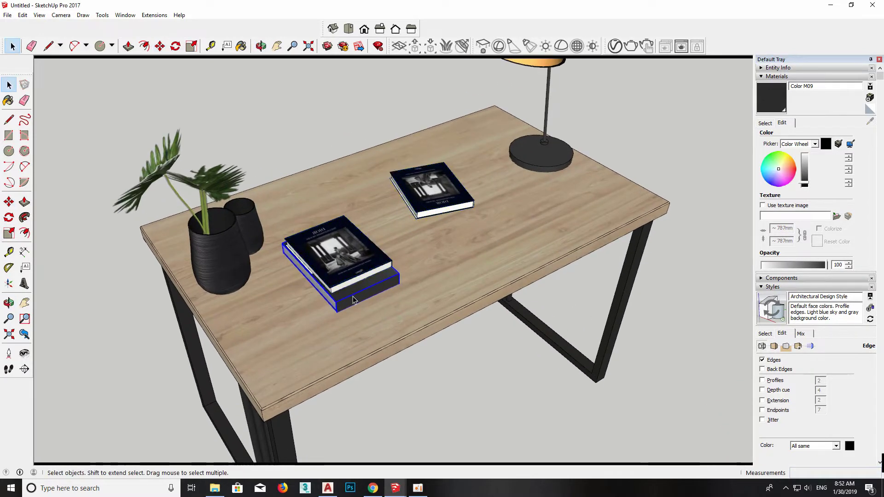
# - Stretch the lower box into the BEFORE book and tuck it under the front book
pyautogui.click(360, 291)
pyautogui.press('o')
pyautogui.press('s')
pyautogui.moveTo(359, 291)
pyautogui.mouseDown()
pyautogui.moveTo(379, 302)
pyautogui.moveTo(379, 290)
pyautogui.mouseUp()
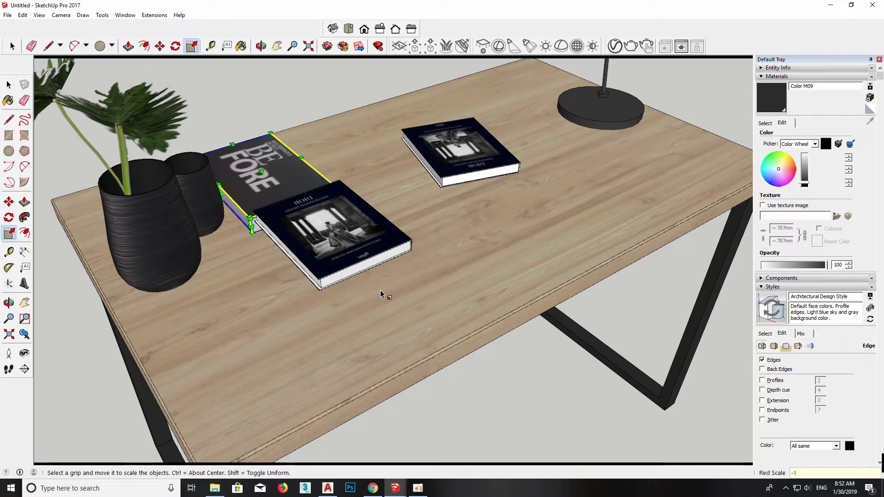
pyautogui.press('m')
pyautogui.moveTo(381, 290); pyautogui.dragTo(286, 259, button='middle')
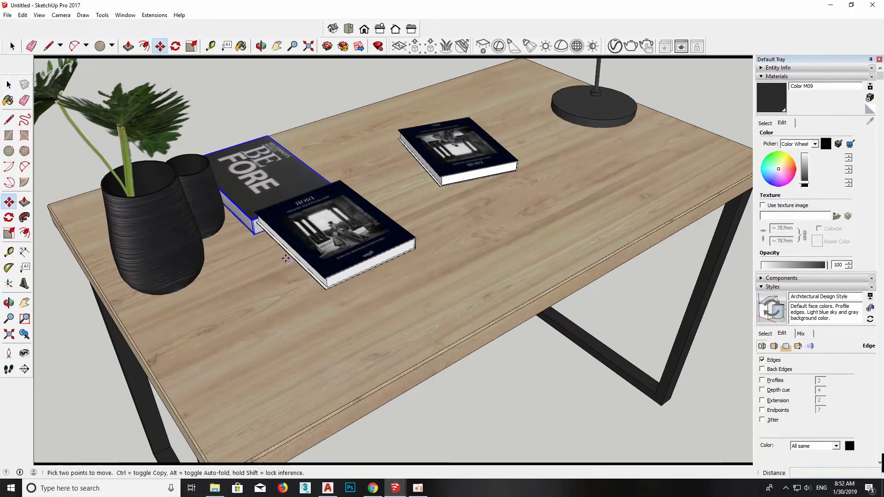
pyautogui.click(286, 259)
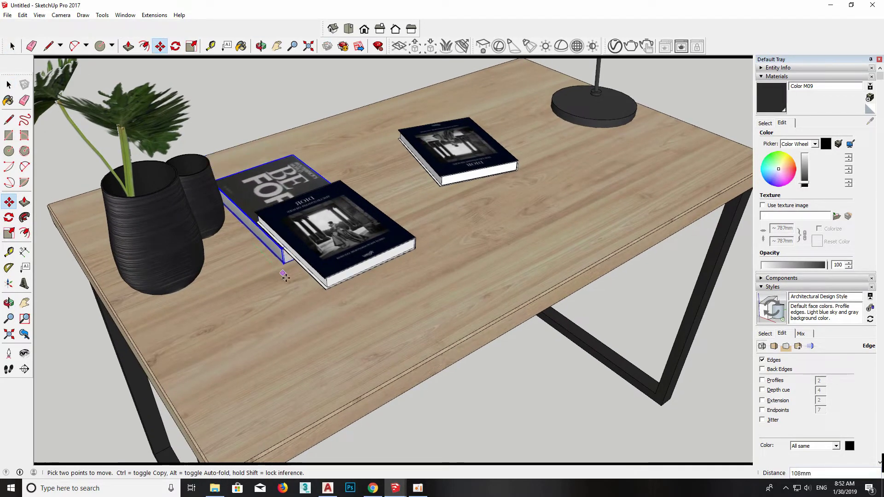
pyautogui.click(332, 325)
pyautogui.press('space')
pyautogui.scroll(-5, 457, 368)
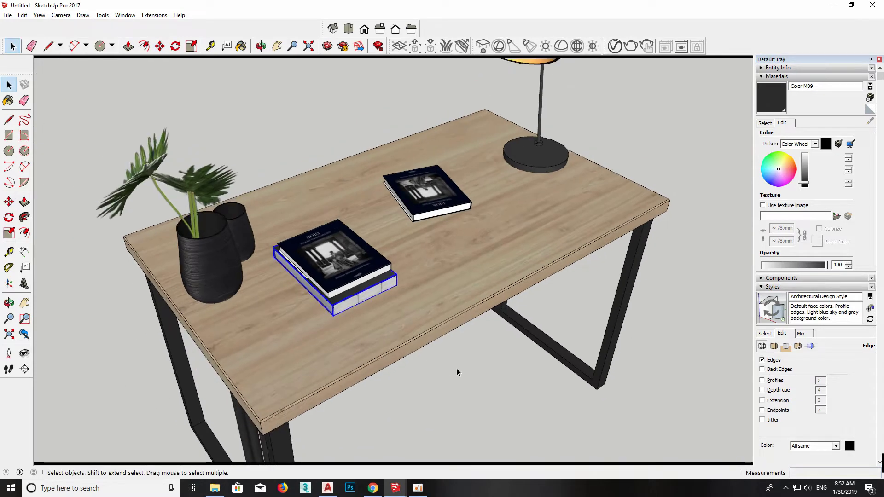
pyautogui.moveTo(456, 368)
pyautogui.mouseDown(button='middle')
pyautogui.moveTo(377, 333)
pyautogui.moveTo(521, 277)
pyautogui.mouseUp(button='middle')
# - Reposition the lamp on the desk
pyautogui.click(542, 232)
pyautogui.press('m')
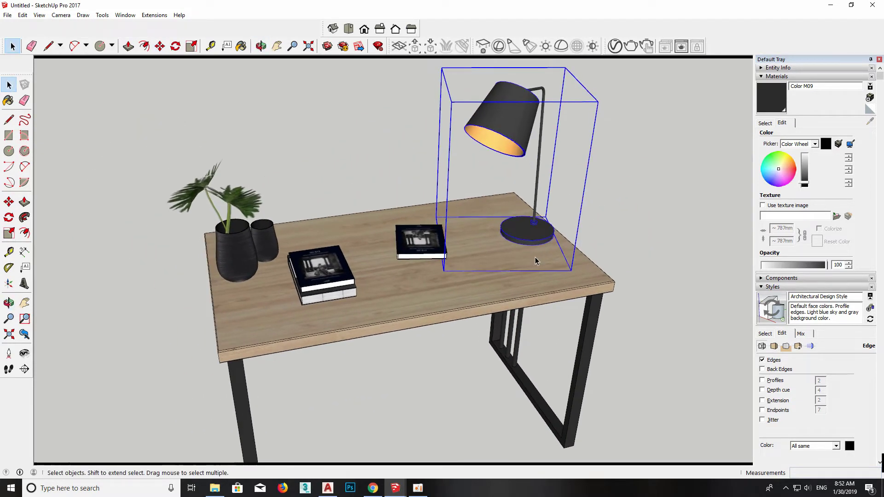
pyautogui.click(535, 257)
pyautogui.scroll(2, 405, 254)
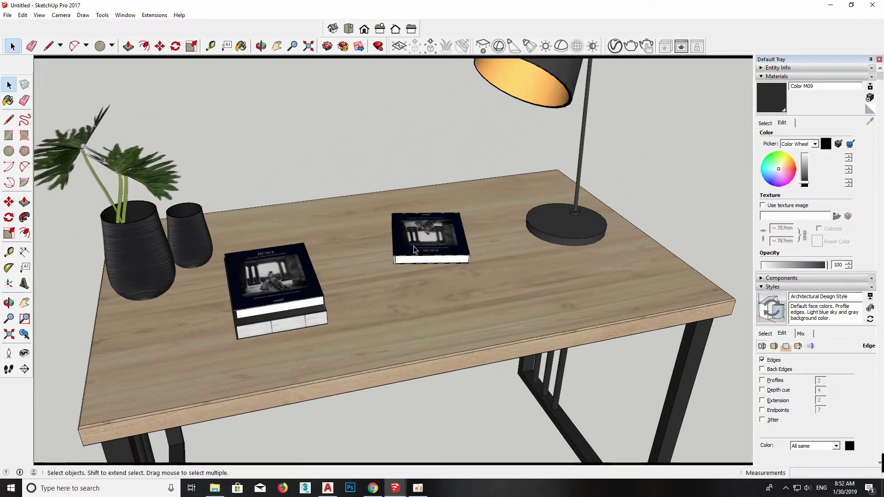
# - Turn the single book roughly halfway around and nudge it forward on the desk
pyautogui.click(417, 244)
pyautogui.moveTo(417, 245); pyautogui.dragTo(482, 267, button='middle')
pyautogui.scroll(2, 463, 298)
pyautogui.press('q')
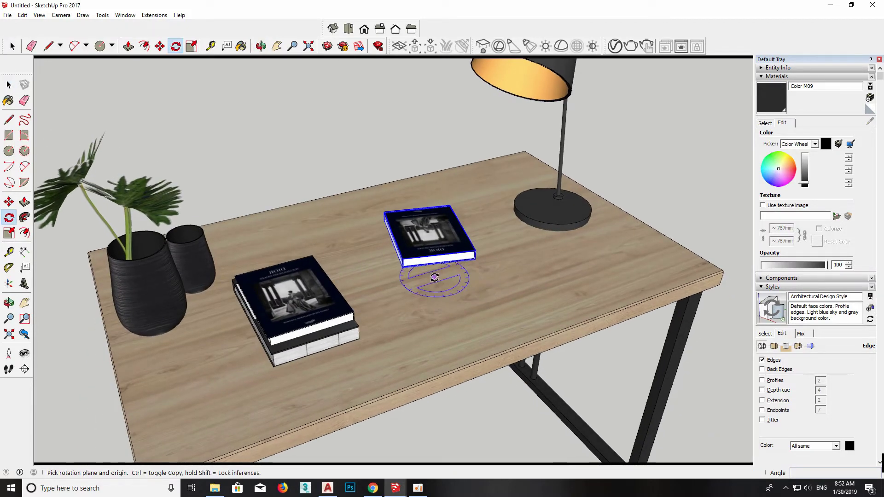
pyautogui.click(440, 279)
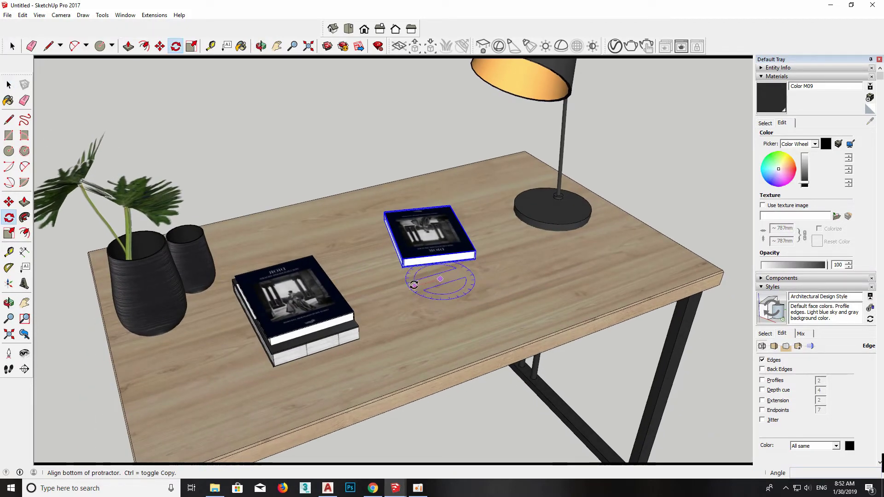
pyautogui.click(505, 268)
pyautogui.press('space')
pyautogui.moveTo(506, 268); pyautogui.dragTo(460, 312, button='middle')
pyautogui.press('m')
pyautogui.click(409, 335)
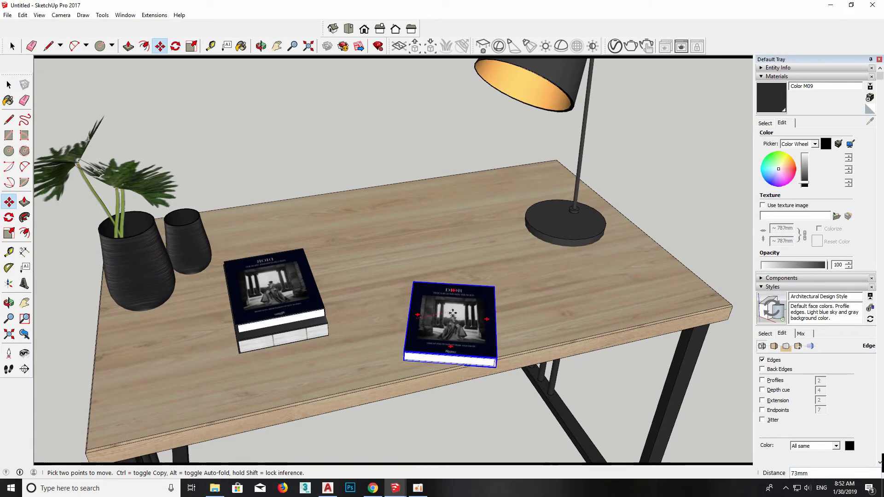
pyautogui.scroll(-5, 426, 300)
pyautogui.moveTo(432, 354)
pyautogui.mouseDown(button='middle')
pyautogui.moveTo(453, 322)
pyautogui.moveTo(435, 281)
pyautogui.moveTo(533, 265)
pyautogui.moveTo(592, 291)
pyautogui.moveTo(466, 248)
pyautogui.mouseUp(button='middle')
# - Draw a floor rectangle enclosing the desk from a high view
pyautogui.scroll(-3, 465, 249)
pyautogui.moveTo(123, 278); pyautogui.dragTo(307, 267, button='middle')
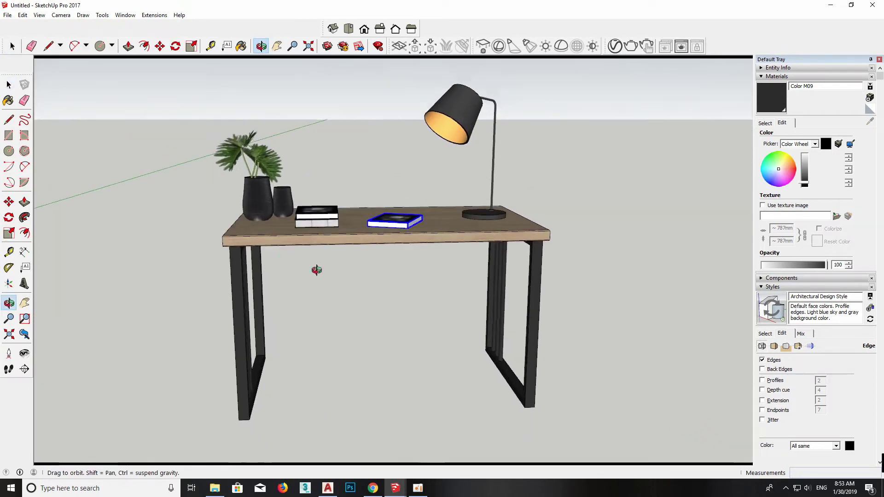
pyautogui.scroll(-5, 307, 266)
pyautogui.scroll(3, 266, 282)
pyautogui.press('r')
pyautogui.scroll(-2, 158, 286)
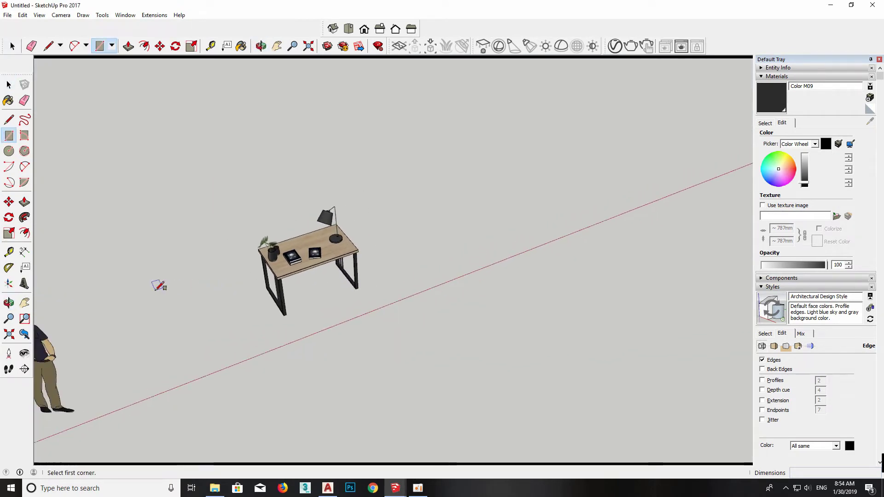
pyautogui.click(136, 302)
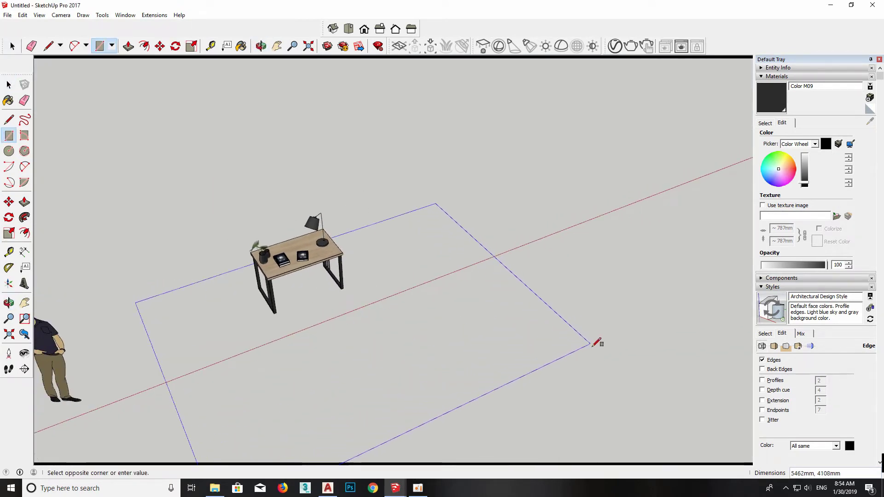
pyautogui.click(606, 357)
pyautogui.press('space')
pyautogui.moveTo(606, 358); pyautogui.dragTo(428, 344, button='middle')
pyautogui.scroll(2, 429, 344)
# - Offset the floor outline inward to create a border strip
pyautogui.press('f')
pyautogui.click(227, 336)
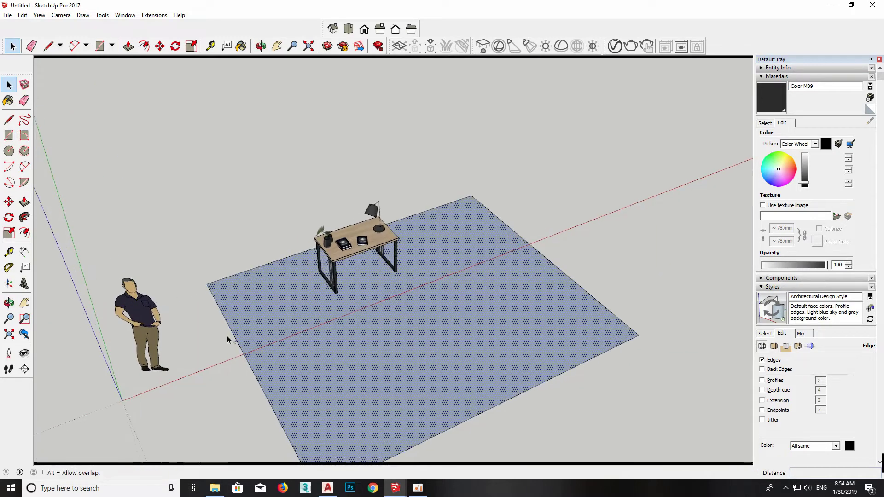
pyautogui.scroll(2, 258, 318)
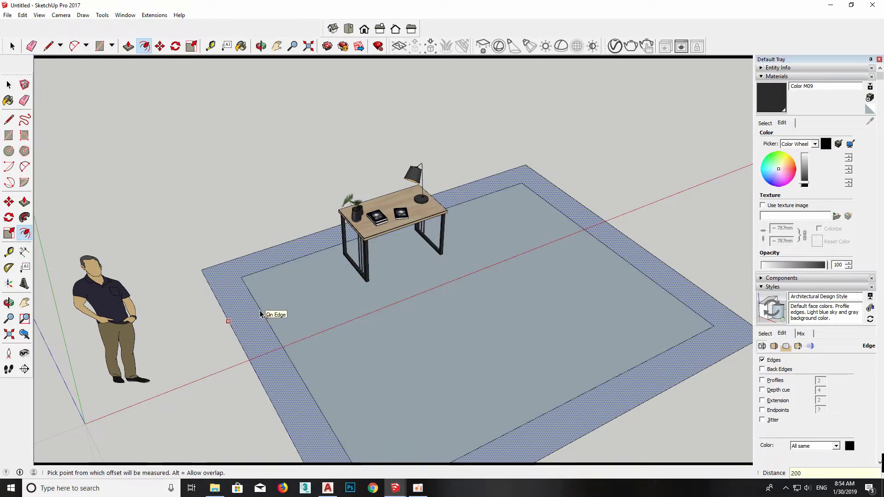
pyautogui.click(260, 314)
pyautogui.press('space')
pyautogui.scroll(-3, 260, 315)
pyautogui.scroll(4, 420, 399)
# - Move the front edge of the floor to a new position
pyautogui.click(413, 381)
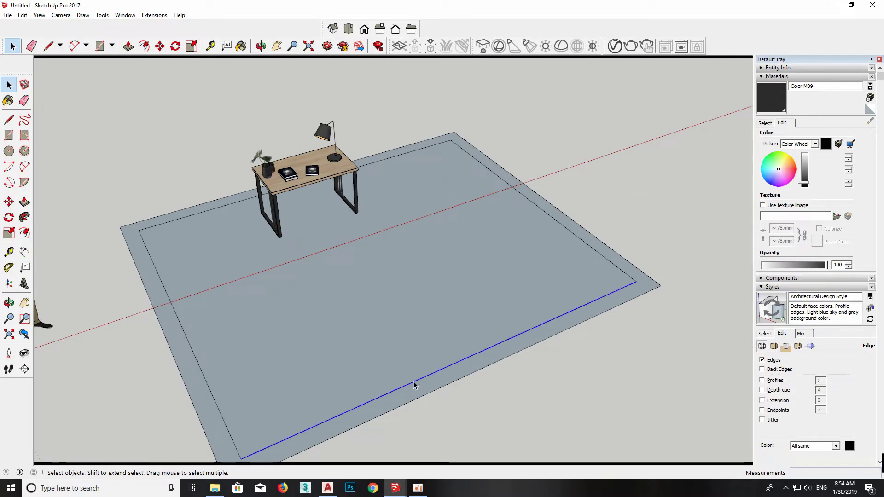
pyautogui.scroll(3, 413, 382)
pyautogui.press('m')
pyautogui.click(453, 364)
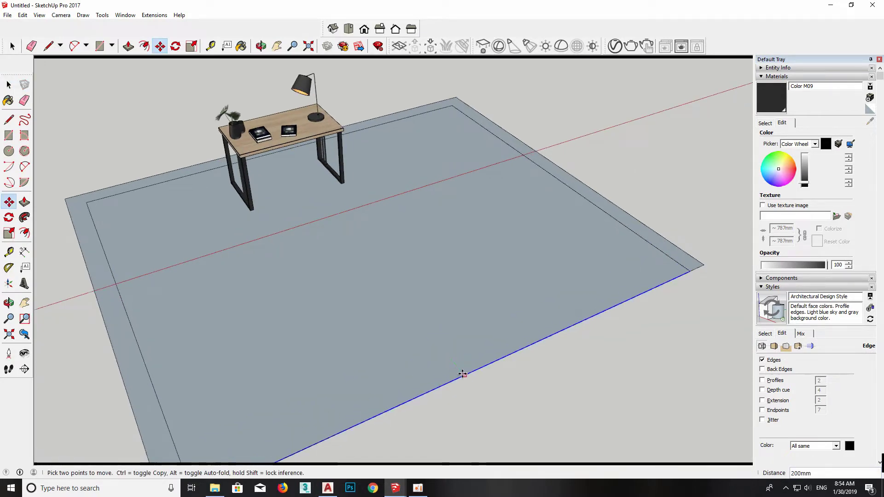
pyautogui.click(463, 375)
pyautogui.press('space')
pyautogui.scroll(-3, 463, 375)
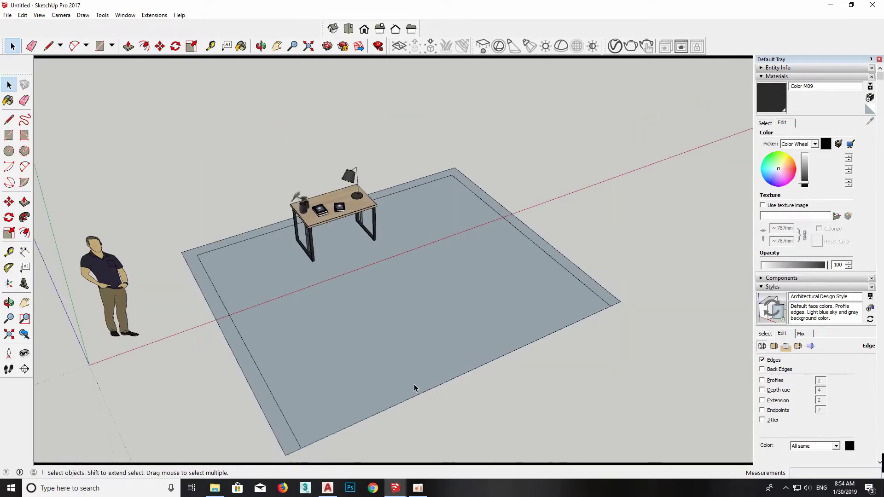
# - Push/Pull the border strip upward into walls
pyautogui.press('p')
pyautogui.click(265, 390)
pyautogui.click(251, 290)
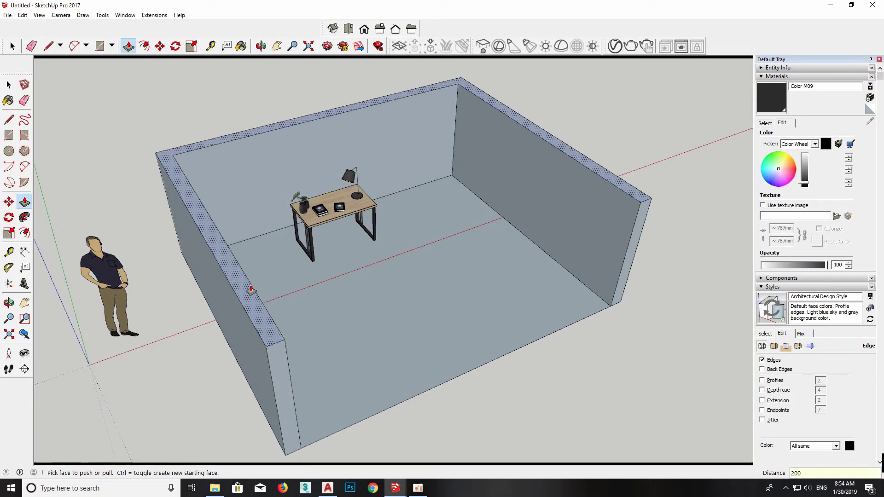
pyautogui.press('space')
# - Group the floor and walls into one object and start moving the group
pyautogui.tripleClick(259, 317)
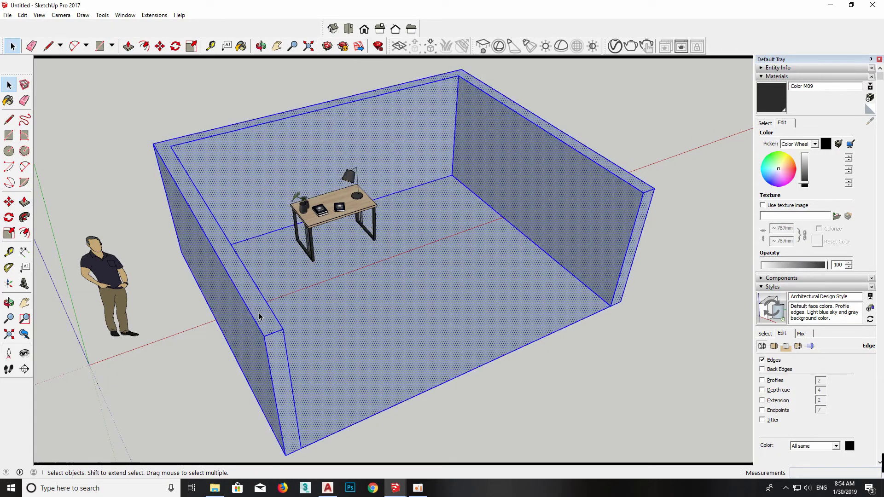
pyautogui.rightClick(258, 316)
pyautogui.click(295, 389)
pyautogui.scroll(3, 377, 263)
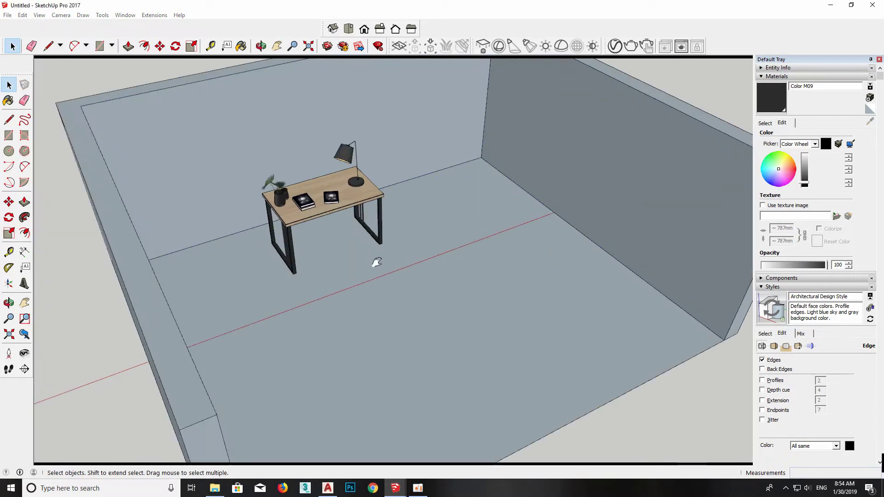
pyautogui.moveTo(377, 262)
pyautogui.mouseDown(button='middle')
pyautogui.moveTo(492, 367)
pyautogui.moveTo(350, 322)
pyautogui.moveTo(205, 381)
pyautogui.mouseUp(button='middle')
pyautogui.press('m')
pyautogui.scroll(2, 206, 377)
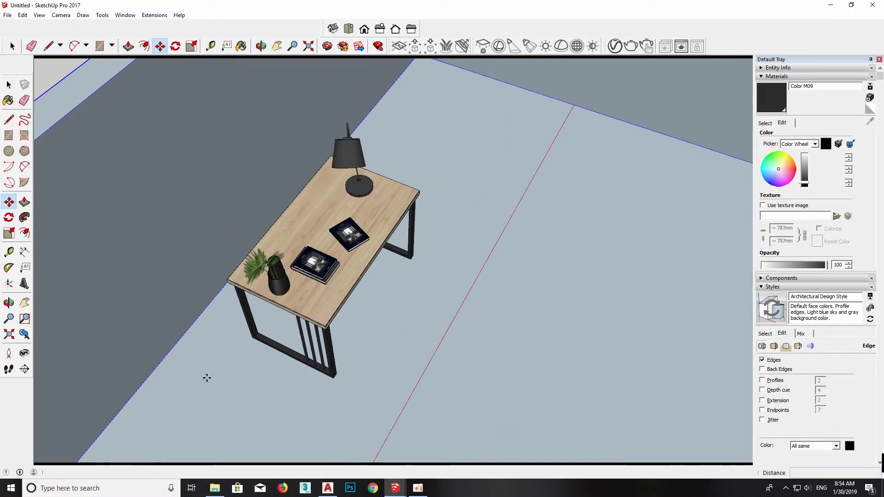
pyautogui.scroll(2, 204, 375)
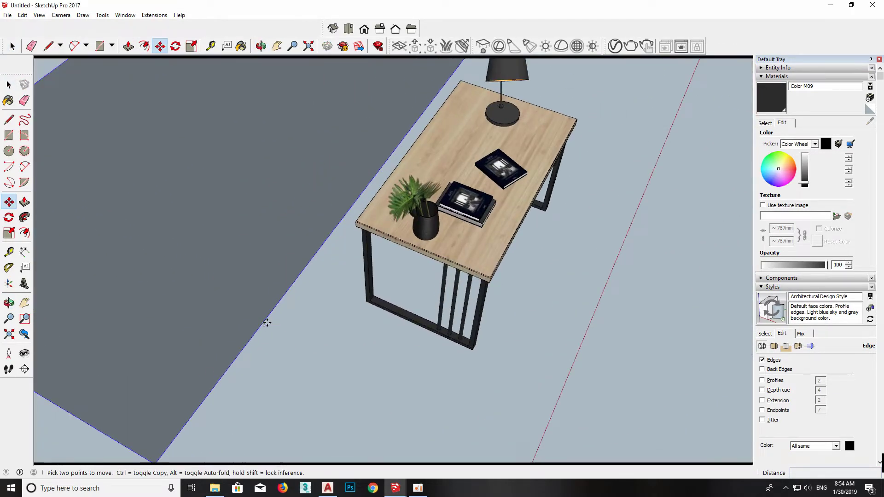
pyautogui.click(268, 323)
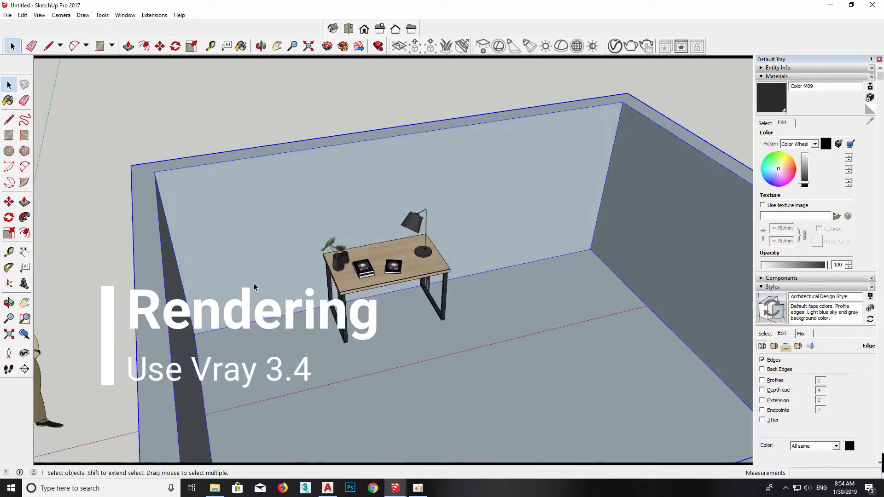
# - Zoom in close on the base of the front-left desk leg, toggling Select and Move
pyautogui.scroll(3, 338, 264)
pyautogui.moveTo(337, 264)
pyautogui.mouseDown(button='middle')
pyautogui.moveTo(410, 236)
pyautogui.moveTo(377, 298)
pyautogui.moveTo(533, 234)
pyautogui.mouseUp(button='middle')
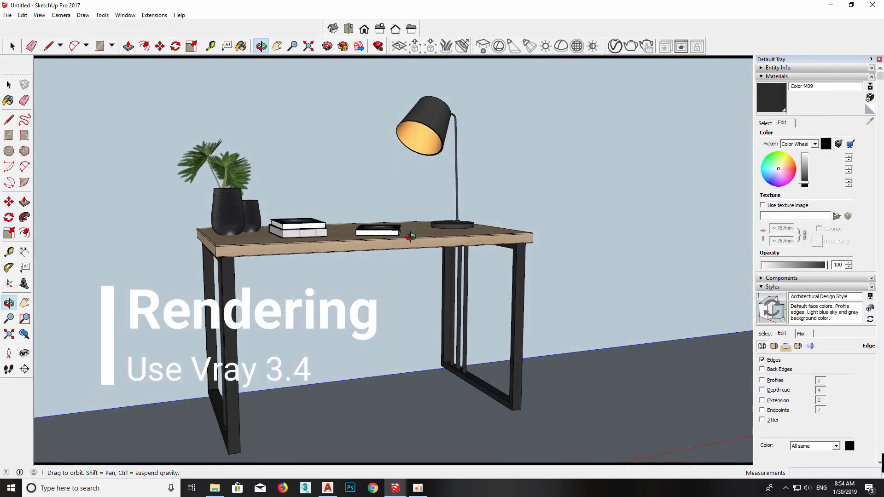
pyautogui.scroll(-2, 411, 237)
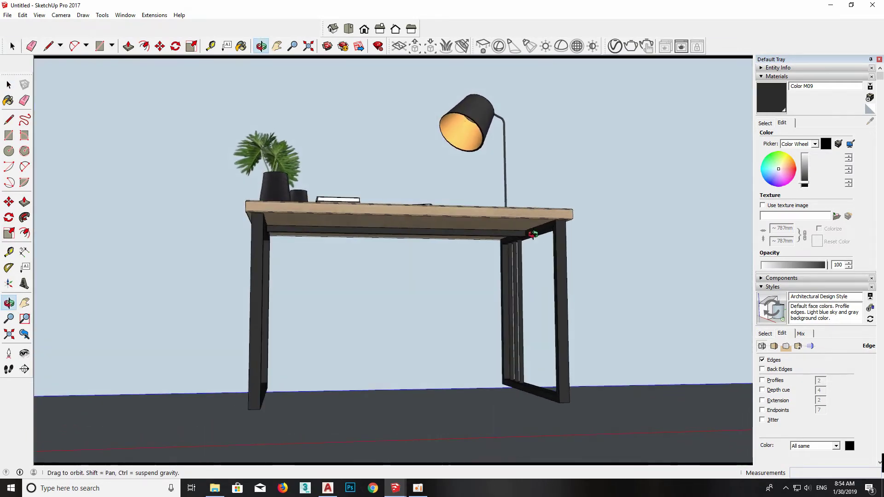
pyautogui.scroll(-2, 468, 262)
pyautogui.scroll(2, 328, 341)
pyautogui.scroll(3, 339, 334)
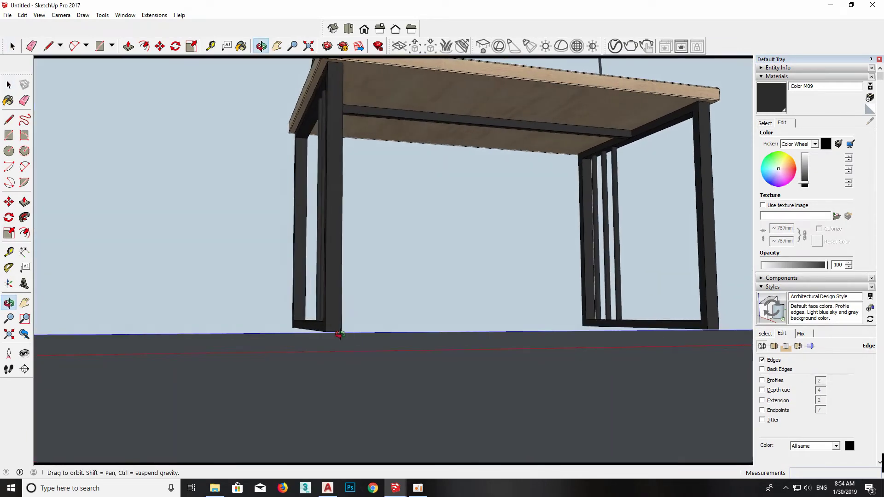
pyautogui.press('space')
pyautogui.scroll(2, 313, 343)
pyautogui.scroll(2, 290, 336)
pyautogui.press('m')
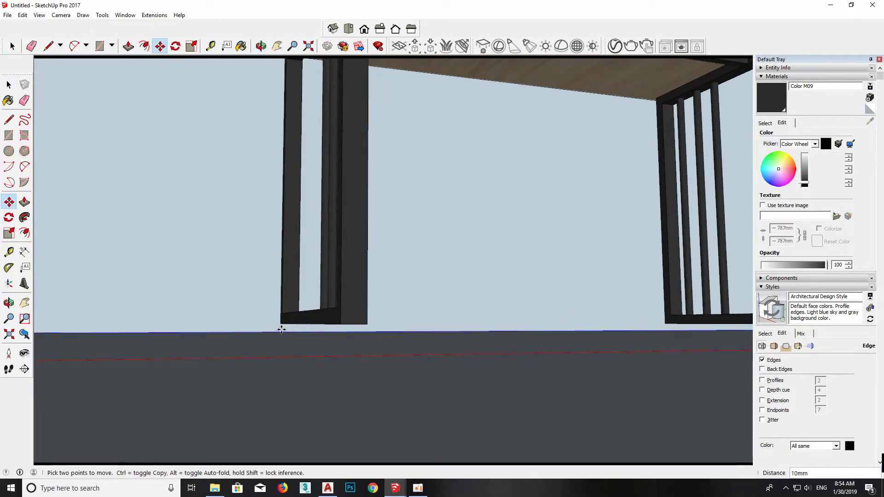
# - Zoom back out and orbit to a three-quarter view of the desk
pyautogui.scroll(-2, 400, 322)
pyautogui.scroll(-4, 458, 277)
pyautogui.press('space')
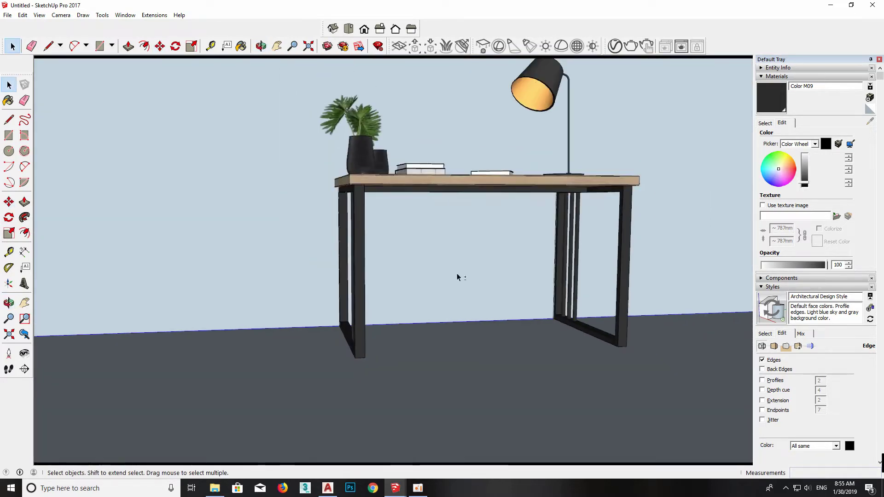
pyautogui.moveTo(457, 277)
pyautogui.mouseDown(button='middle')
pyautogui.moveTo(567, 330)
pyautogui.moveTo(474, 301)
pyautogui.moveTo(635, 304)
pyautogui.moveTo(446, 290)
pyautogui.moveTo(500, 289)
pyautogui.moveTo(464, 276)
pyautogui.mouseUp(button='middle')
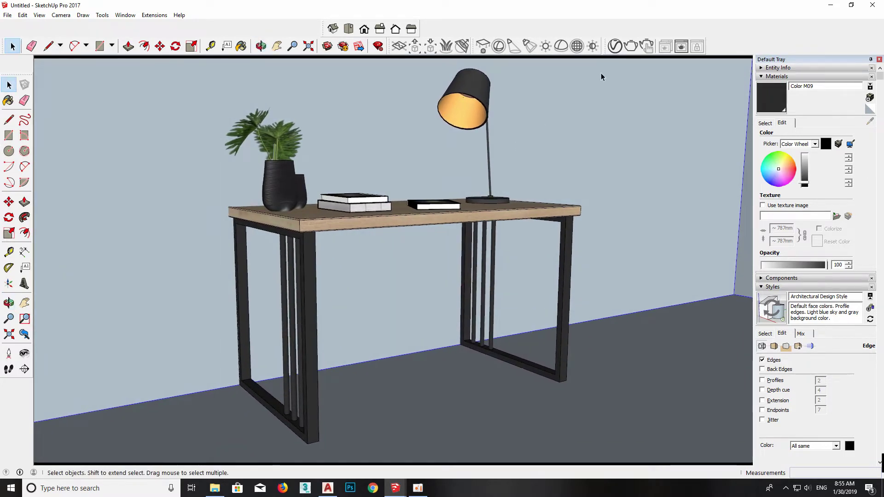
# - Show the V-Ray Asset Editor's render Settings with the material library hidden
pyautogui.click(616, 46)
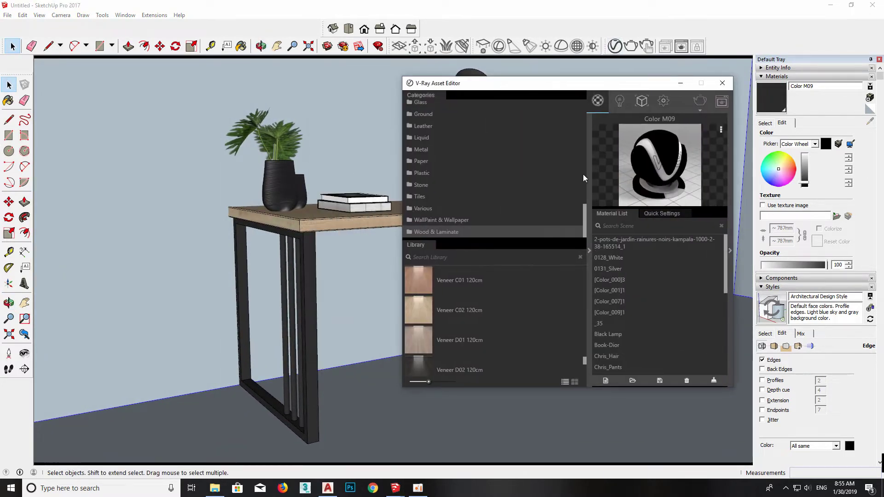
pyautogui.click(588, 251)
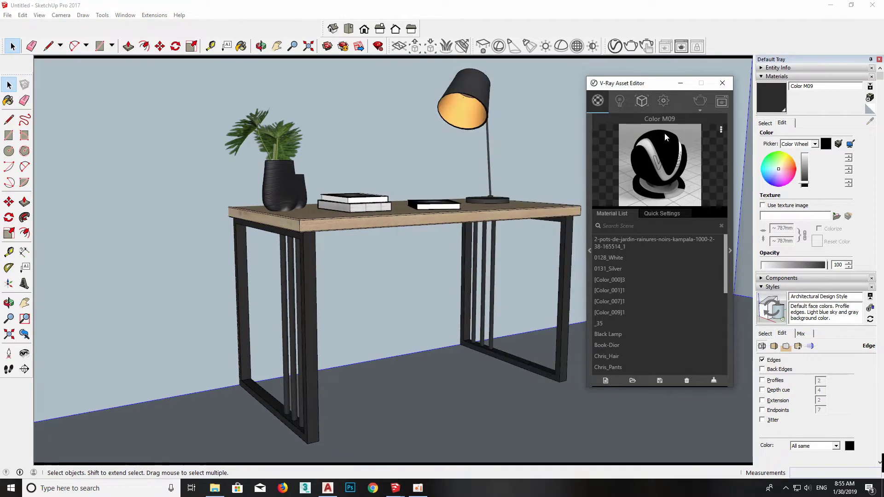
pyautogui.click(663, 102)
pyautogui.click(643, 103)
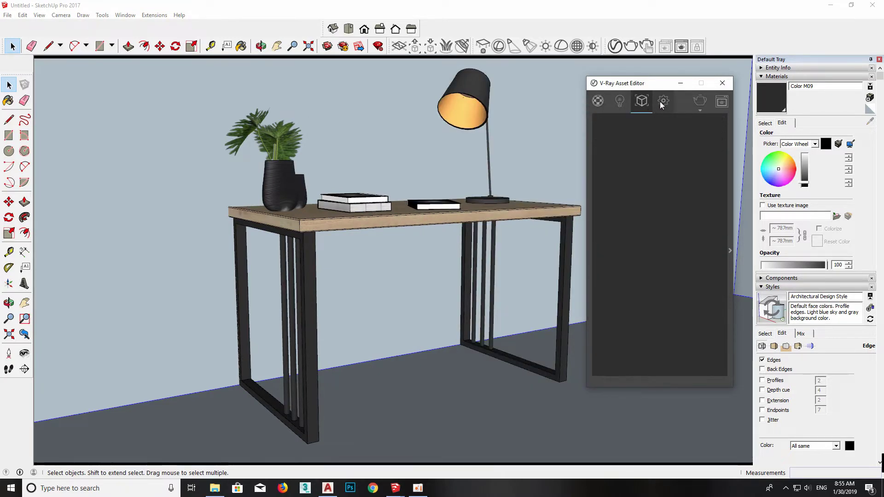
pyautogui.click(662, 103)
pyautogui.click(604, 104)
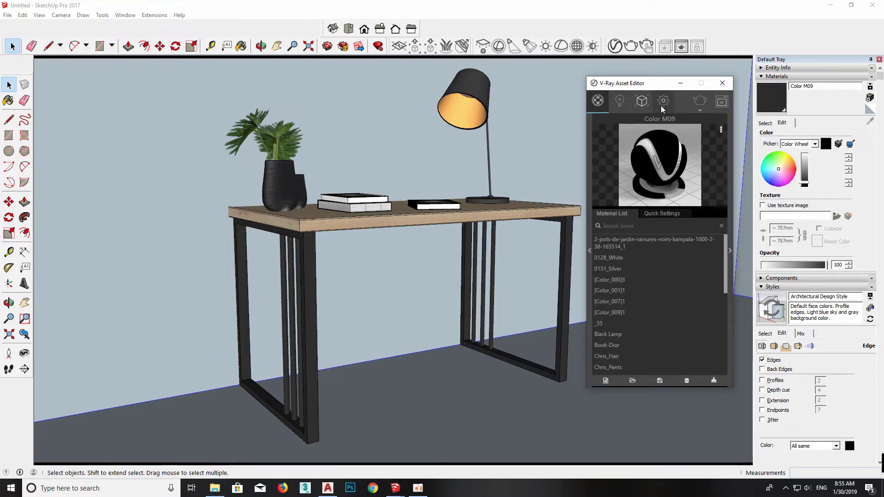
pyautogui.click(661, 106)
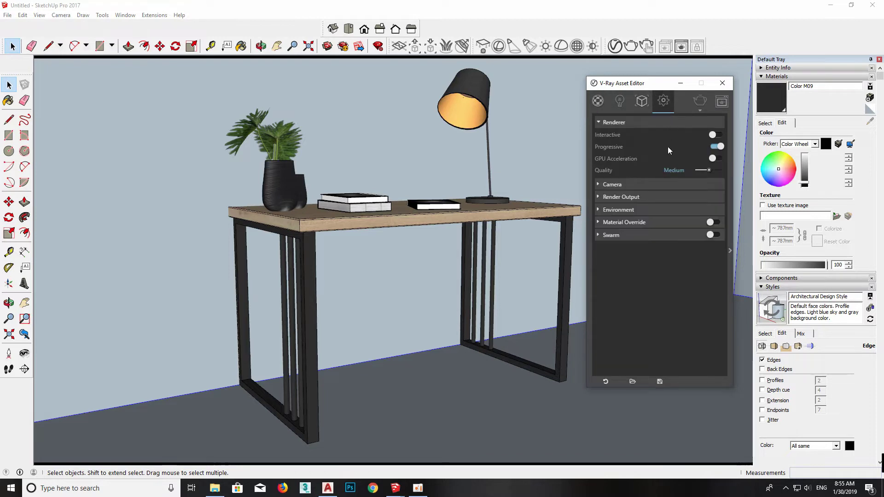
# - Set the Render Output aspect ratio to 4:3 - Picture (1500 × 1125) and render
pyautogui.click(625, 197)
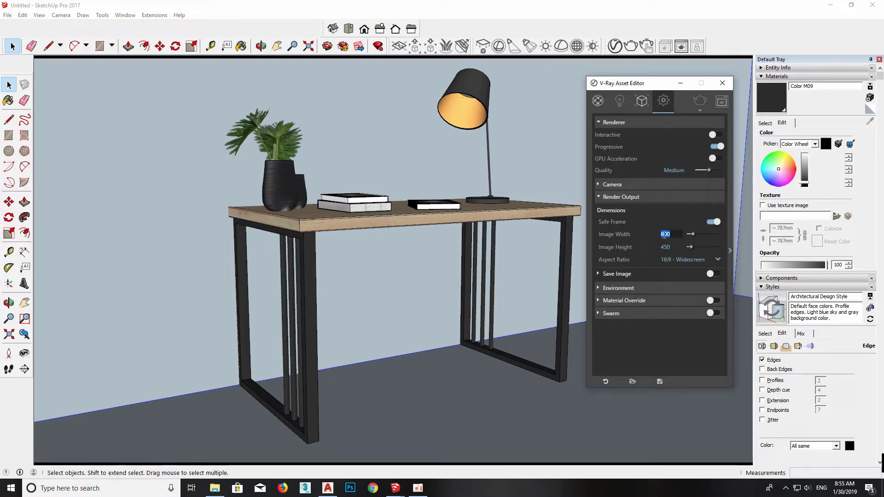
pyautogui.write('20')
pyautogui.click(712, 223)
pyautogui.click(714, 222)
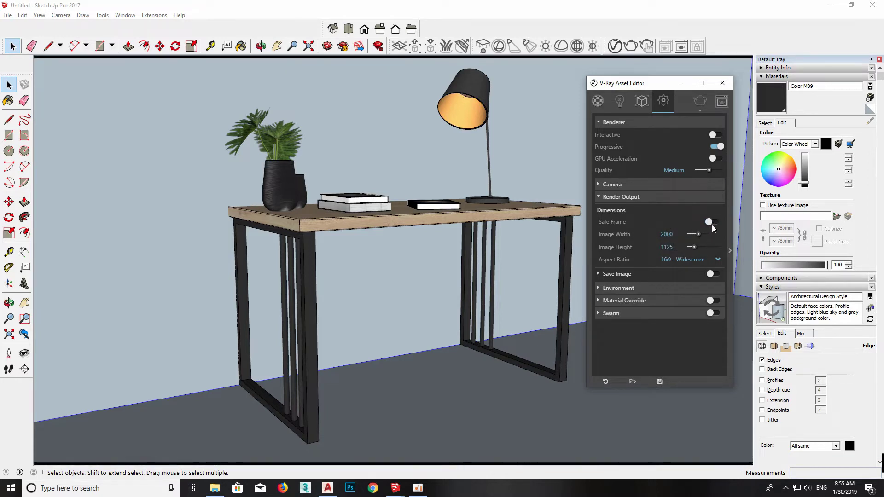
pyautogui.click(706, 259)
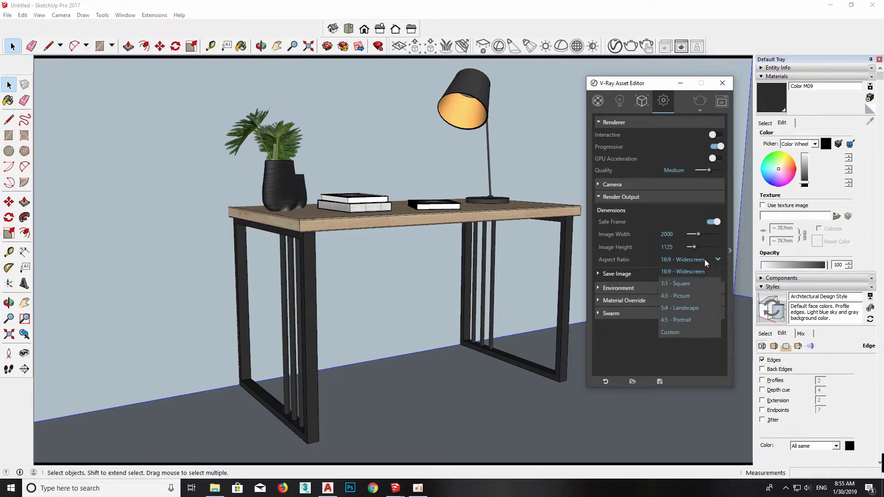
pyautogui.click(685, 296)
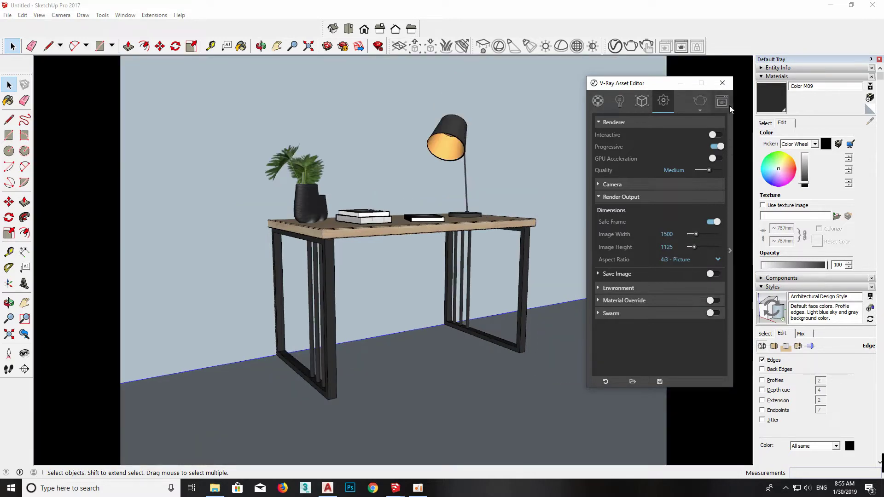
pyautogui.click(699, 102)
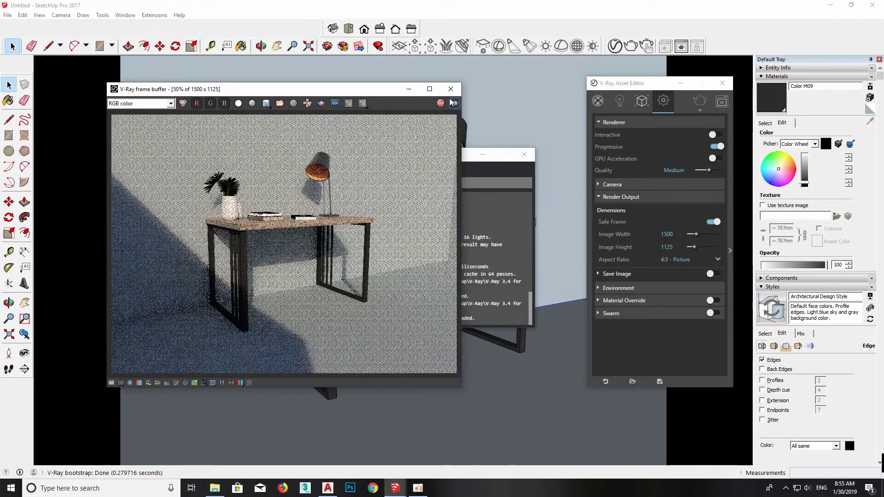
# - Close the render windows and set Image Width to 2000, giving 2000 × 1500 output
pyautogui.click(451, 88)
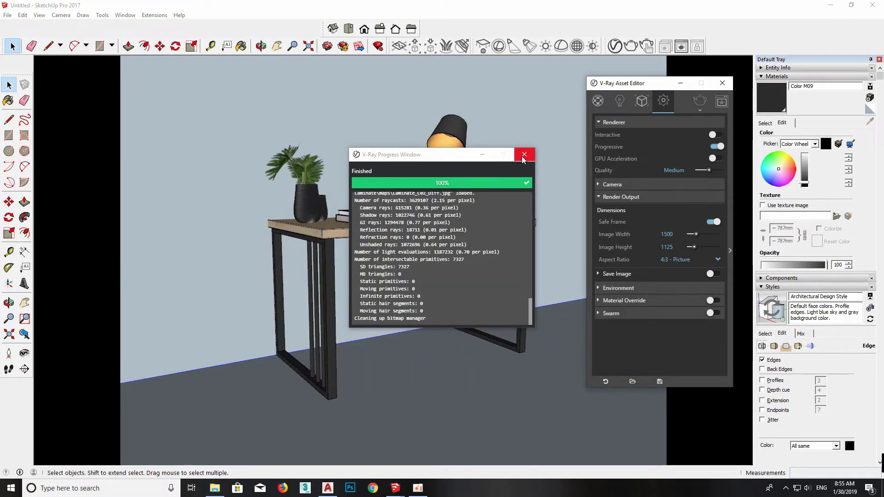
pyautogui.click(524, 155)
pyautogui.click(650, 236)
pyautogui.write('2000')
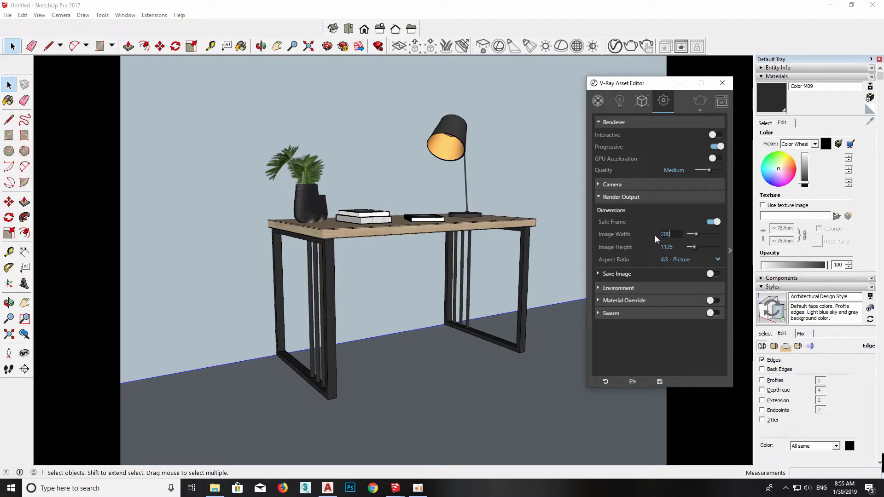
pyautogui.press('Return')
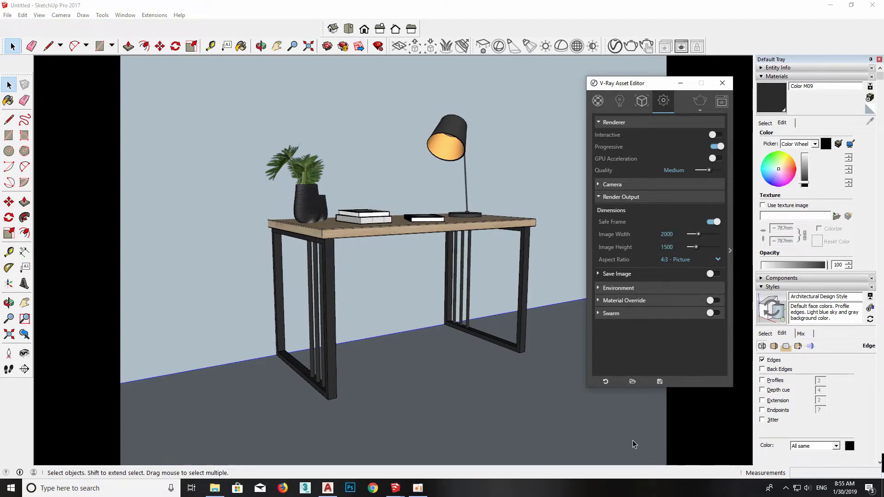
# - Orbit slightly and zoom in on the desk with the Zoom tool
pyautogui.moveTo(632, 444)
pyautogui.mouseDown(button='middle')
pyautogui.moveTo(507, 422)
pyautogui.moveTo(227, 415)
pyautogui.mouseUp(button='middle')
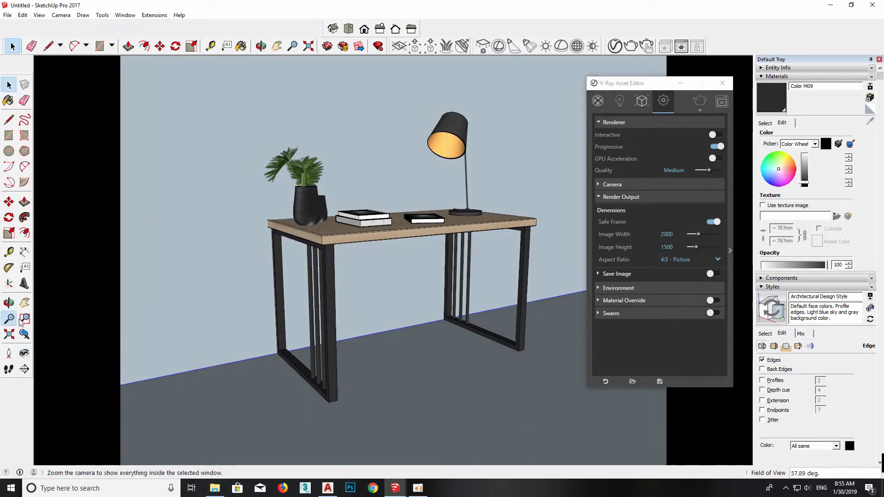
pyautogui.click(8, 319)
pyautogui.moveTo(484, 285); pyautogui.dragTo(484, 221)
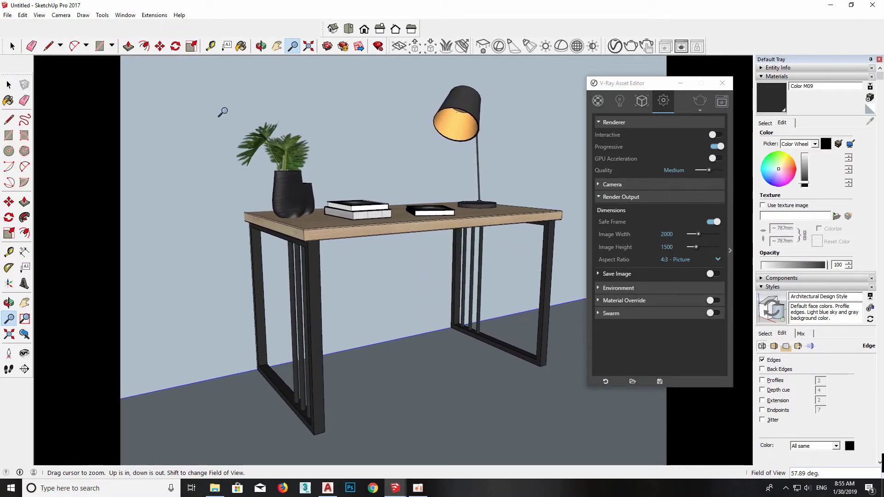
# - Enable the Shadows toolbar from the View toolbar settings
pyautogui.click(9, 84)
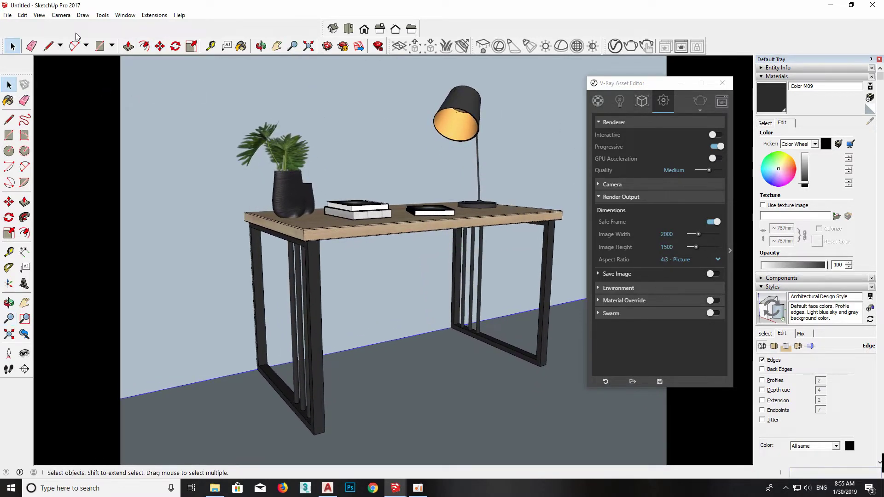
pyautogui.click(39, 15)
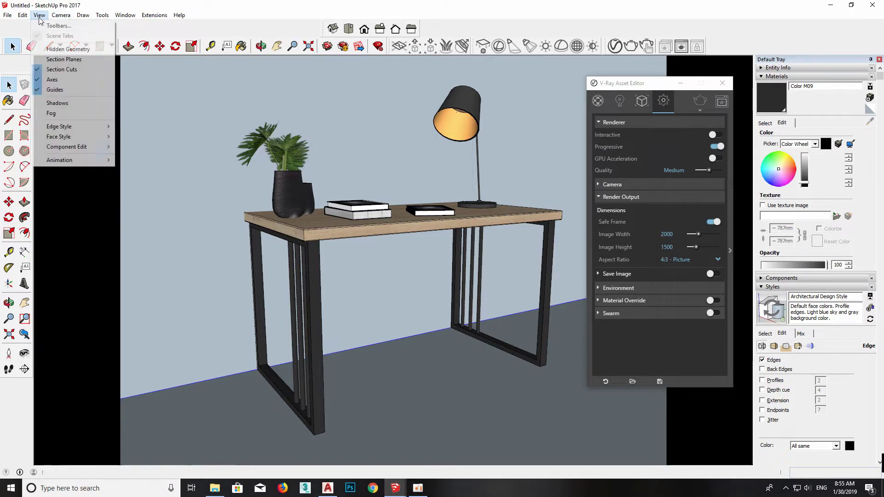
pyautogui.click(50, 26)
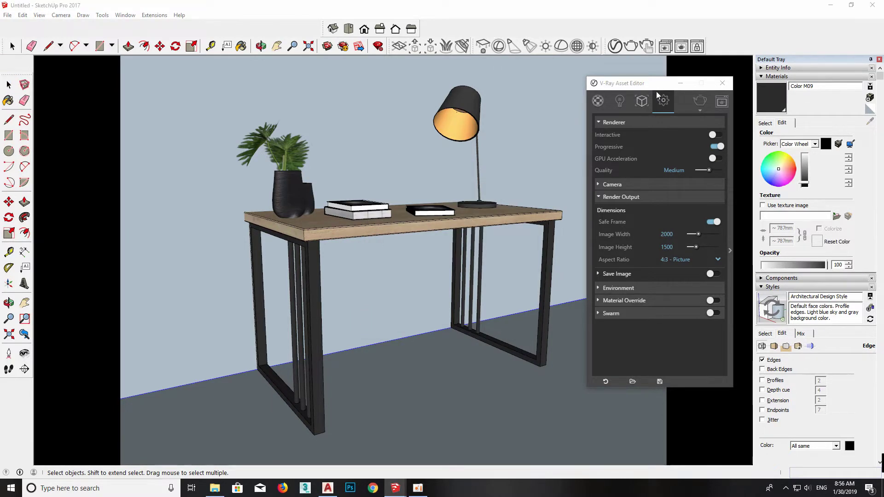
pyautogui.moveTo(656, 88); pyautogui.dragTo(661, 85)
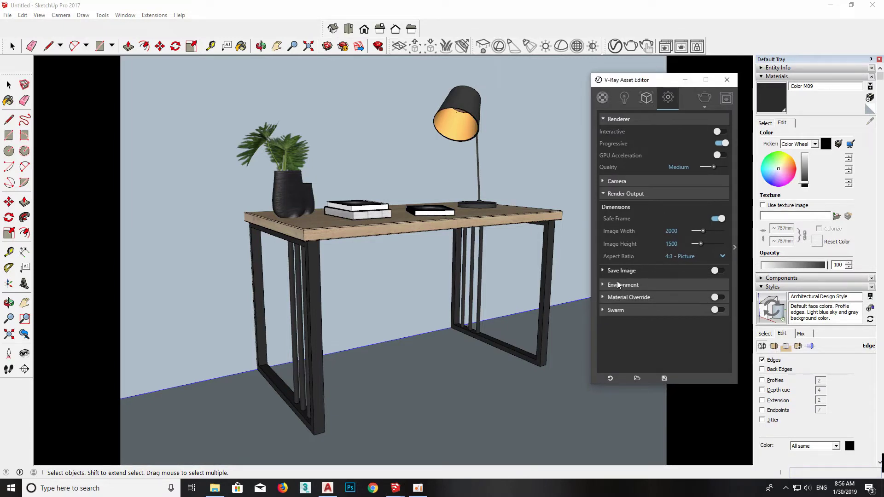
pyautogui.click(603, 194)
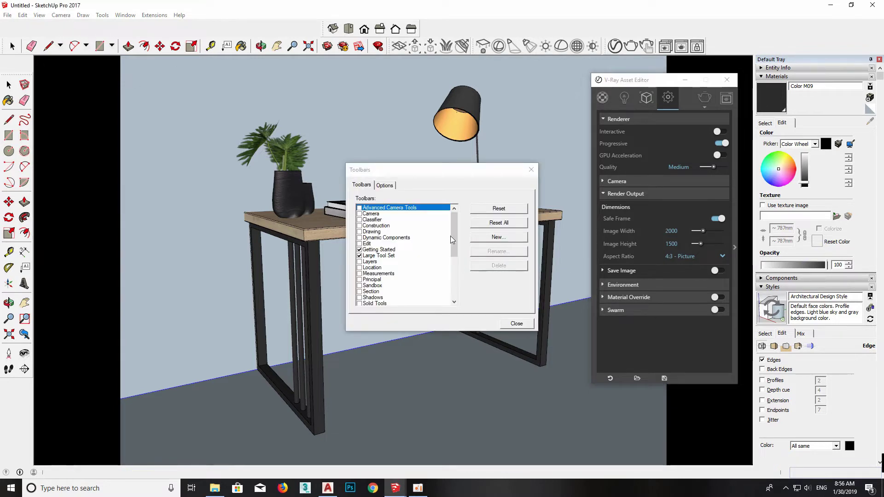
pyautogui.moveTo(454, 261); pyautogui.dragTo(452, 274)
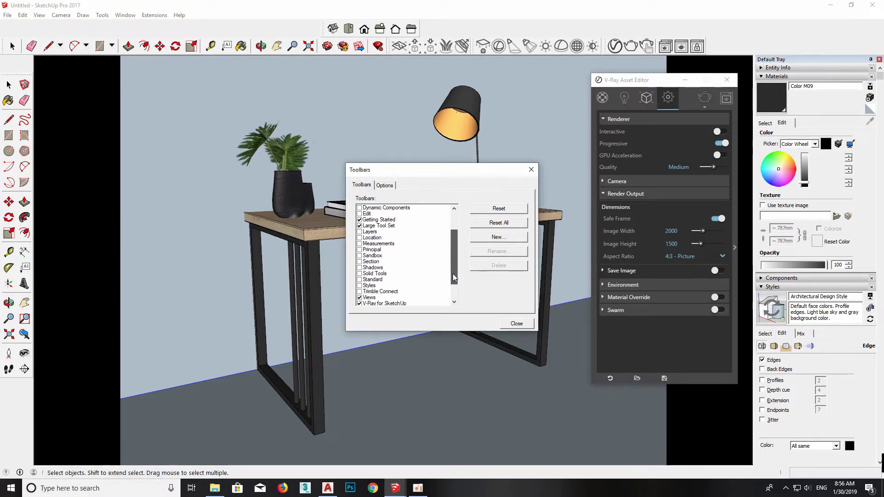
pyautogui.click(360, 268)
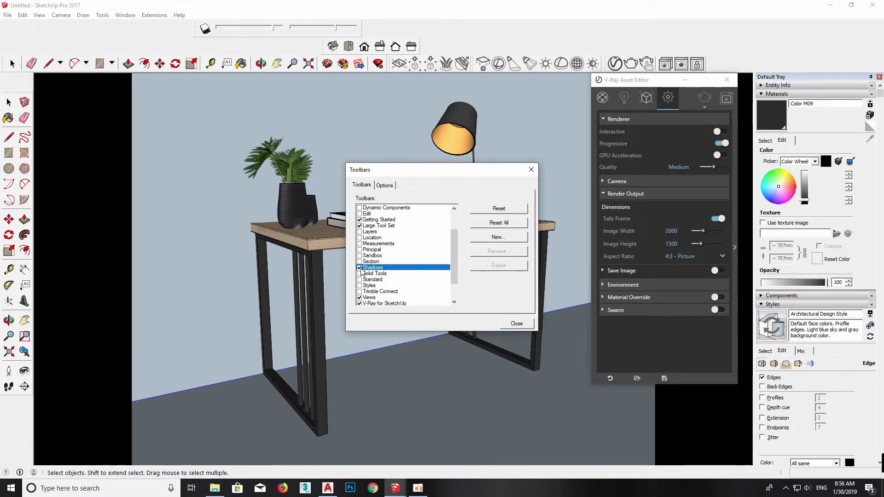
pyautogui.click(511, 323)
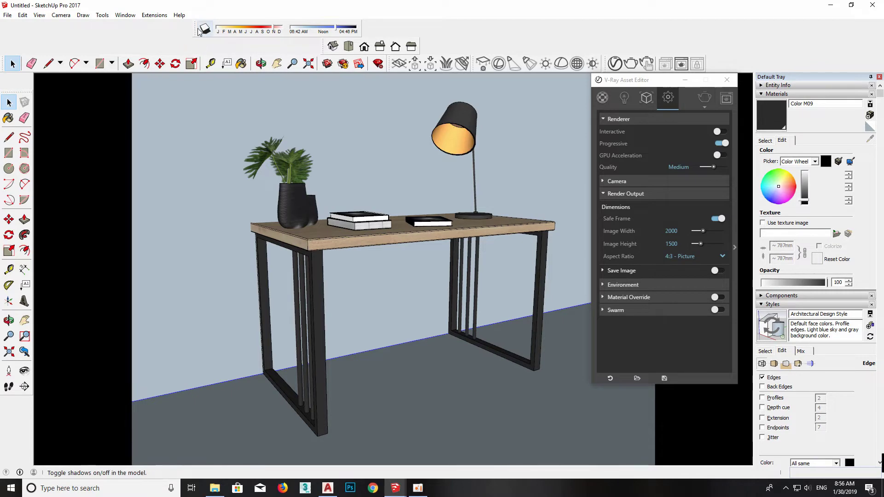
# - Turn on shadows and slide the shadow time toward early morning
pyautogui.moveTo(199, 30)
pyautogui.mouseDown()
pyautogui.moveTo(202, 94)
pyautogui.moveTo(218, 84)
pyautogui.mouseUp()
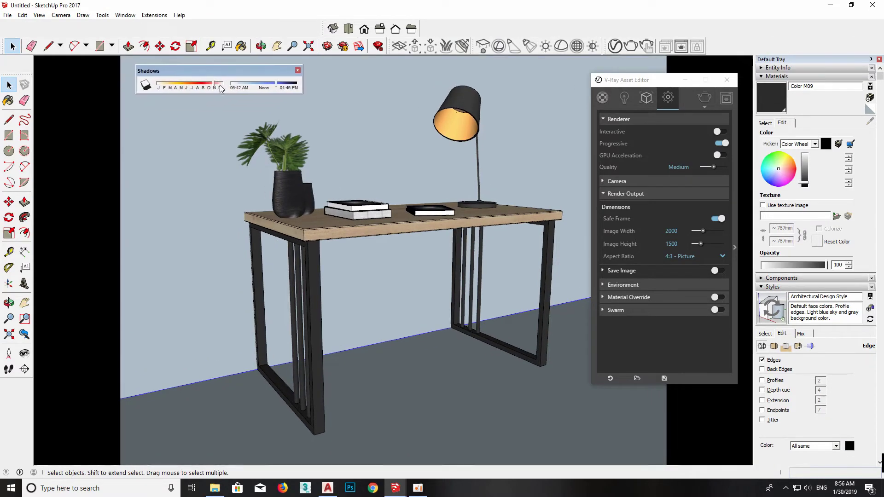
pyautogui.click(146, 85)
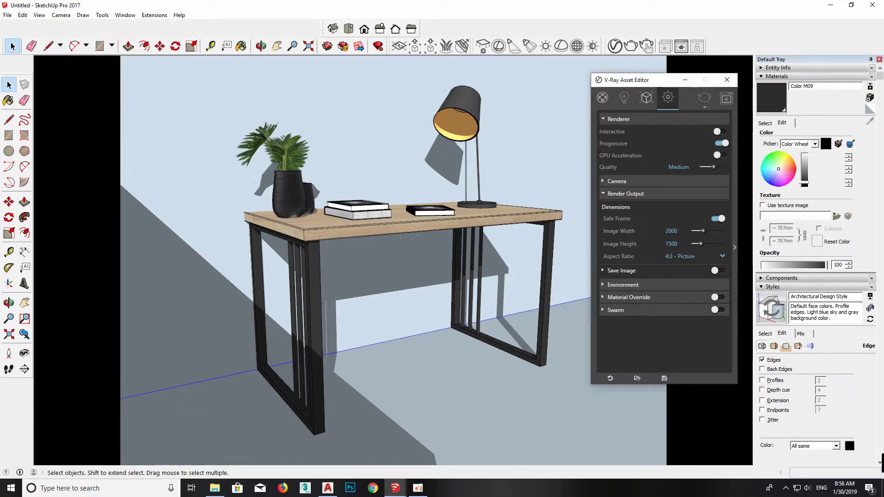
pyautogui.moveTo(709, 80); pyautogui.dragTo(765, 70)
pyautogui.click(270, 26)
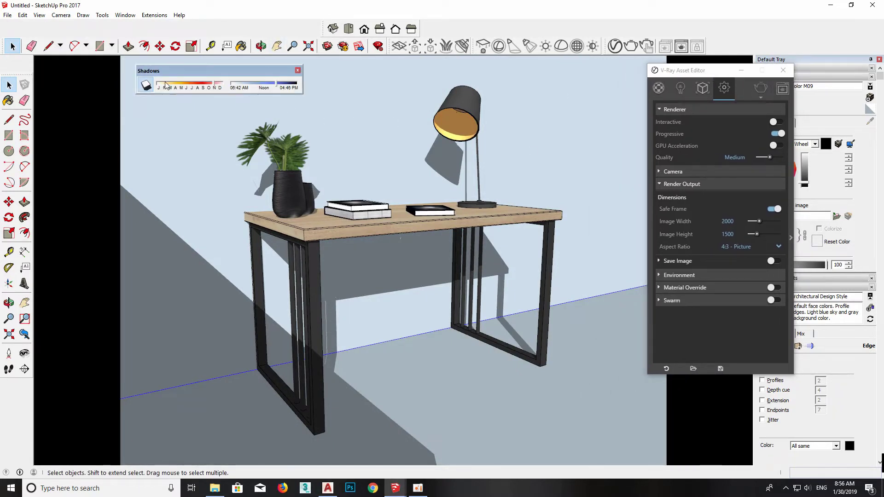
pyautogui.moveTo(165, 70)
pyautogui.mouseDown()
pyautogui.moveTo(180, 26)
pyautogui.moveTo(210, 27)
pyautogui.mouseUp()
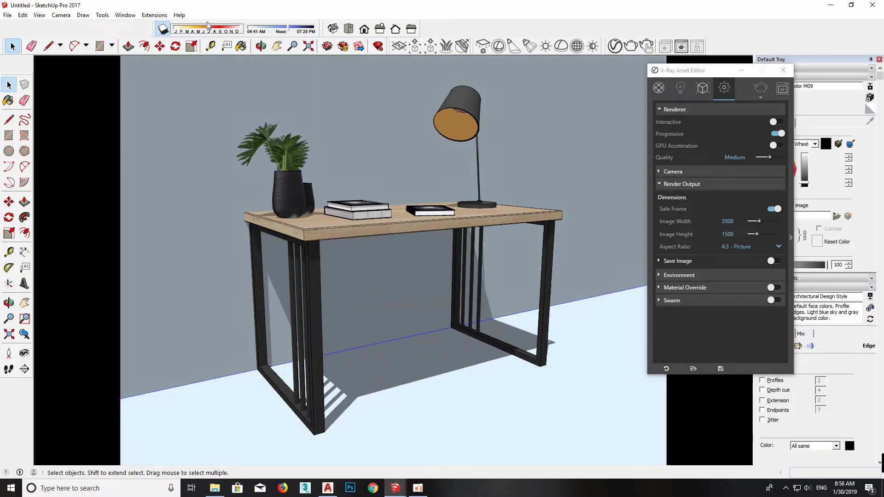
pyautogui.moveTo(273, 28); pyautogui.dragTo(252, 29)
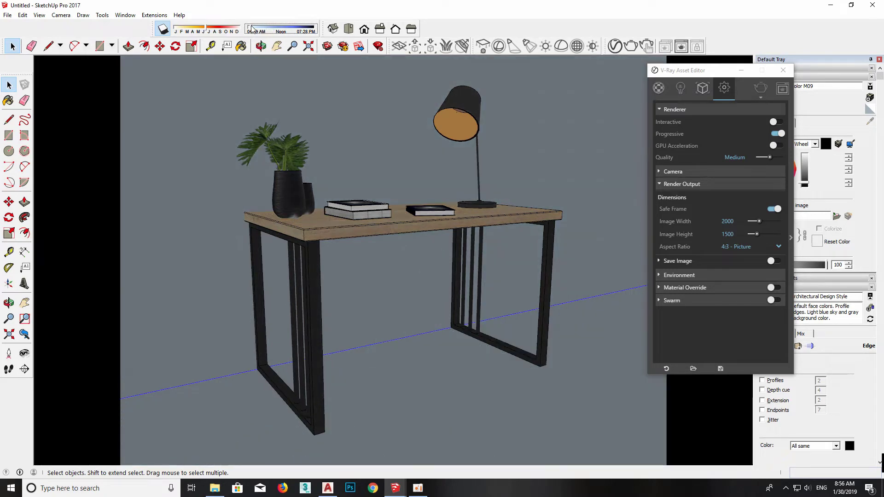
pyautogui.click(631, 48)
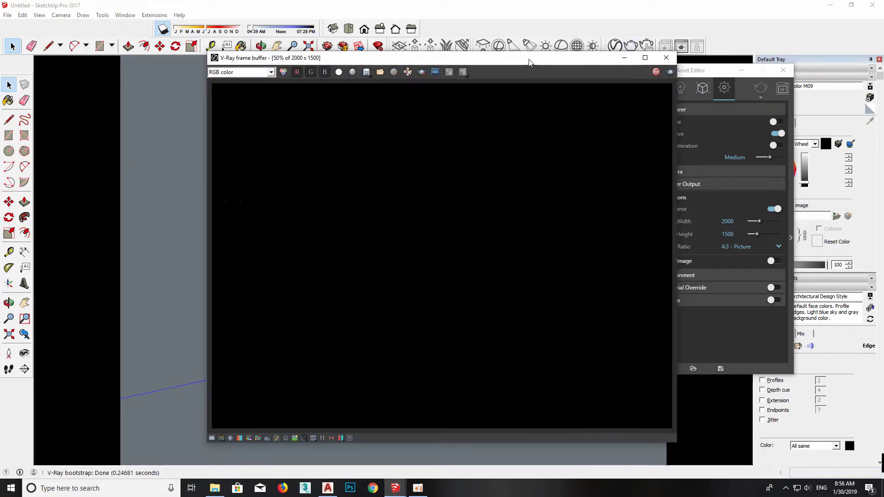
pyautogui.moveTo(530, 62); pyautogui.dragTo(658, 44)
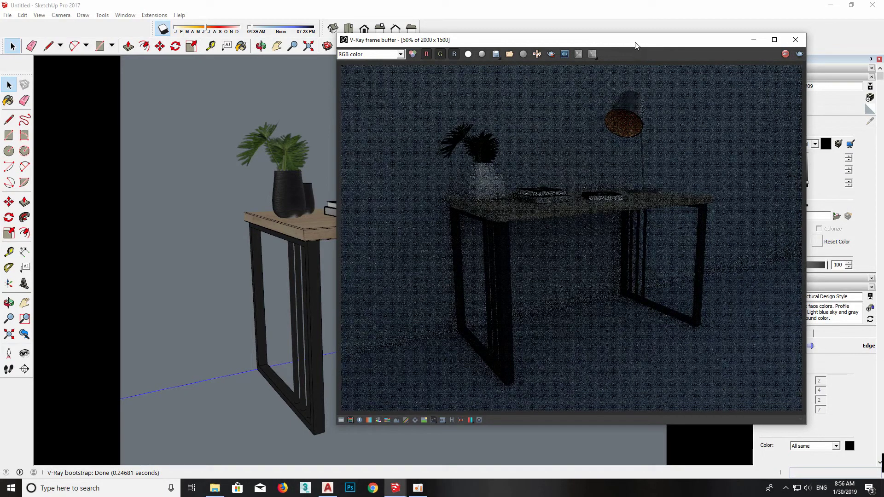
pyautogui.moveTo(636, 41); pyautogui.dragTo(632, 38)
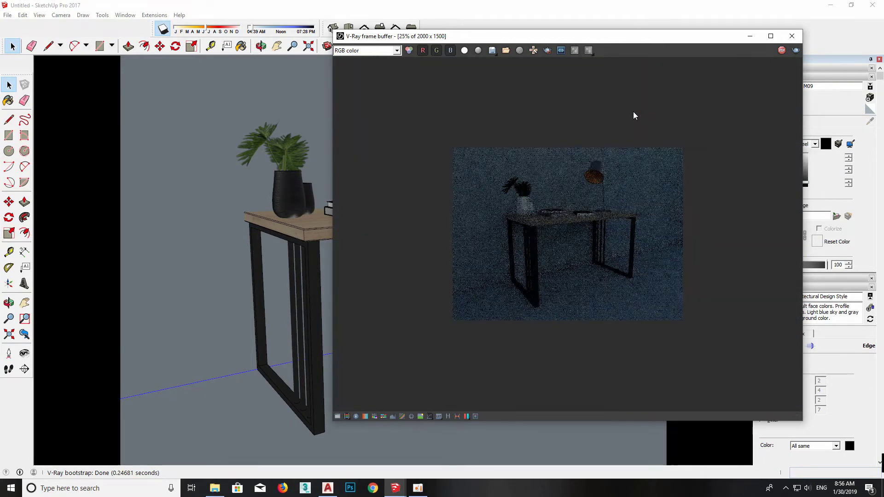
pyautogui.click(792, 36)
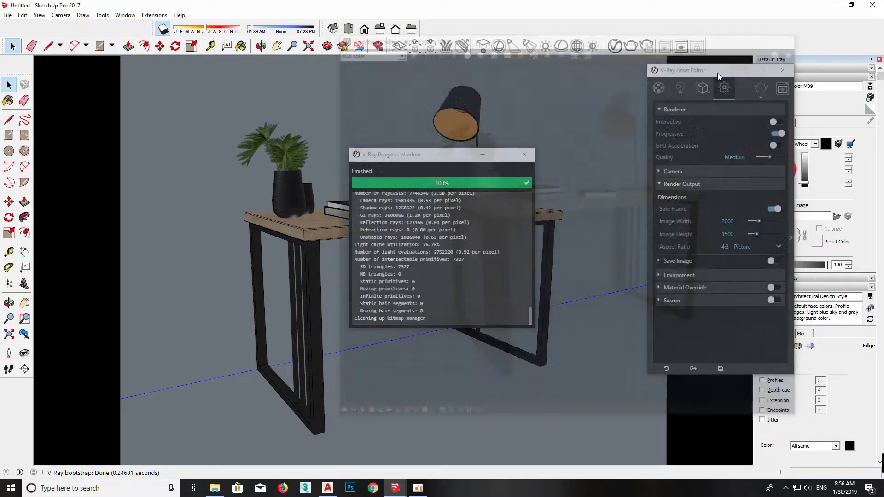
pyautogui.click(525, 155)
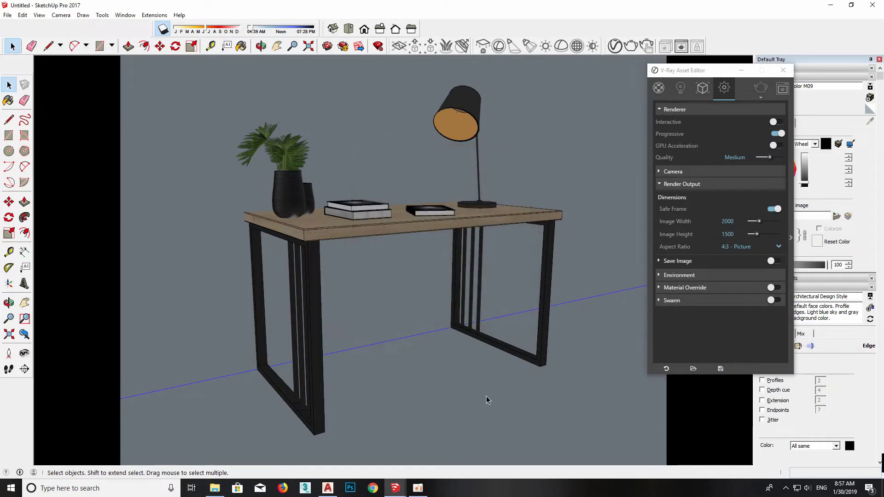
# - Paint the floor face with the grey Color M02 material
pyautogui.moveTo(719, 73); pyautogui.dragTo(660, 73)
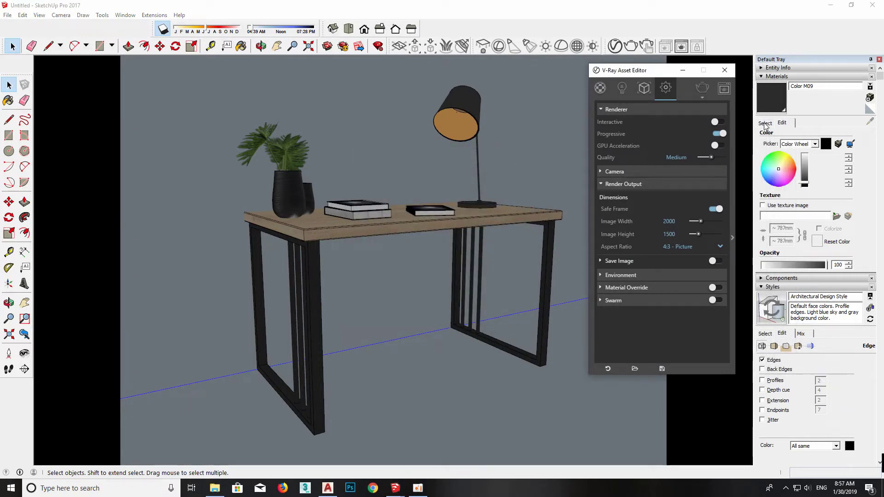
pyautogui.click(819, 163)
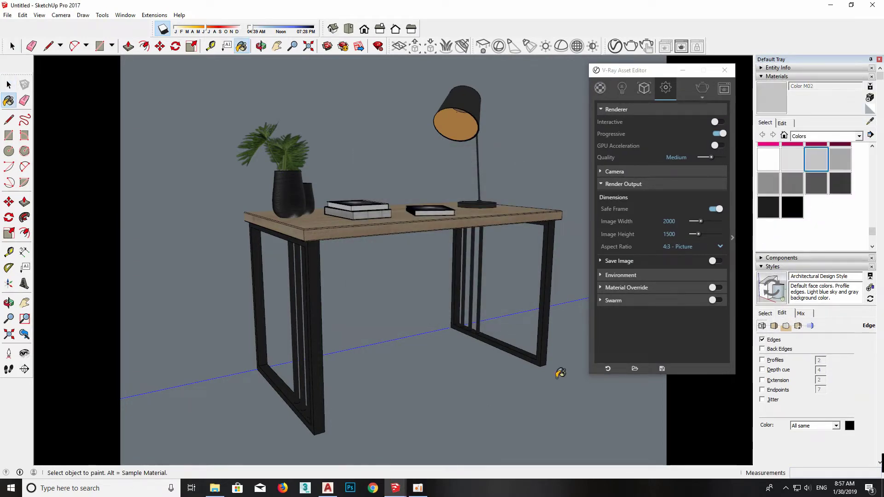
pyautogui.press('space')
pyautogui.hotkey('ctrl', 'a')
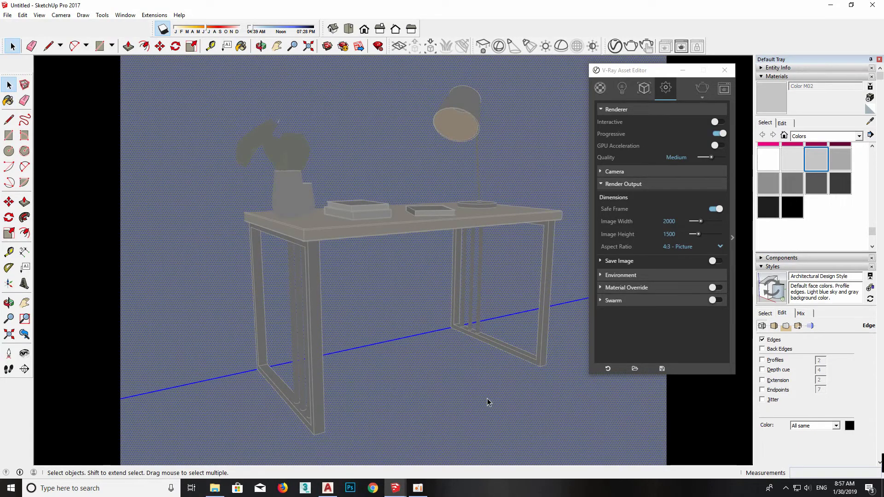
pyautogui.click(489, 402)
pyautogui.click(815, 167)
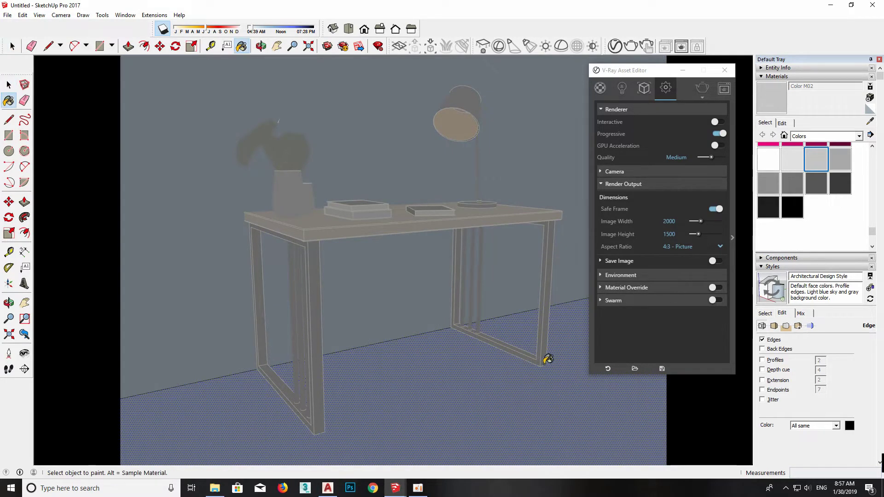
pyautogui.click(543, 364)
# - Select the wall face, exit the room group, and bring up the V-Ray render settings
pyautogui.moveTo(634, 73); pyautogui.dragTo(632, 68)
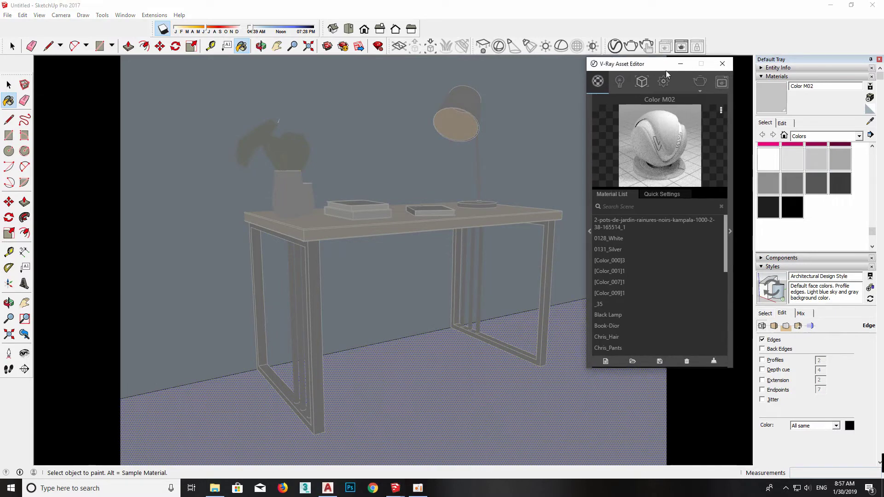
pyautogui.press('space')
pyautogui.click(180, 207)
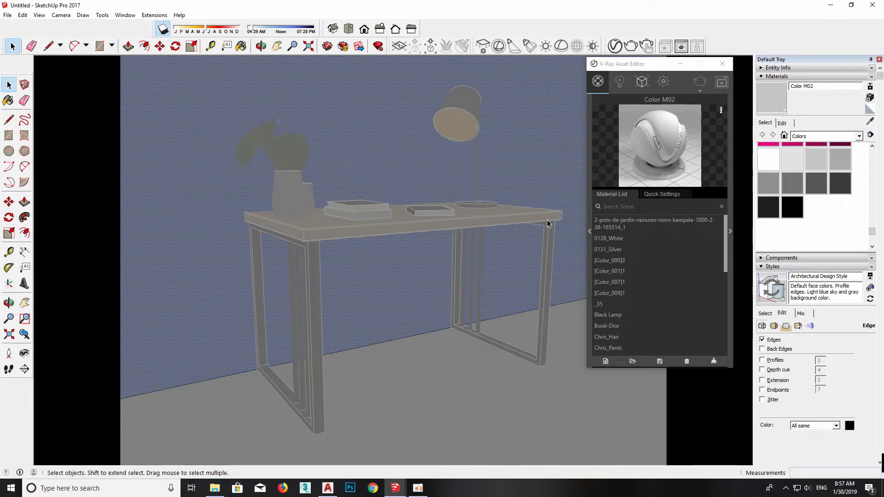
pyautogui.press('Escape')
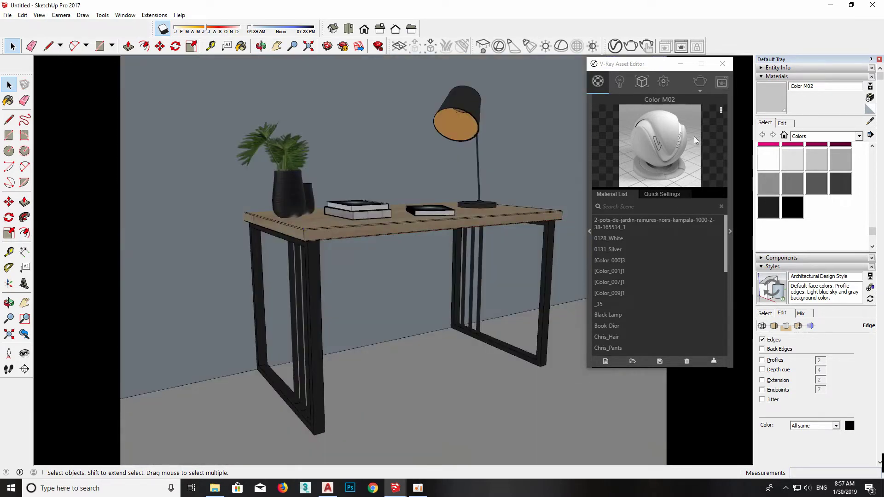
pyautogui.moveTo(652, 68); pyautogui.dragTo(652, 67)
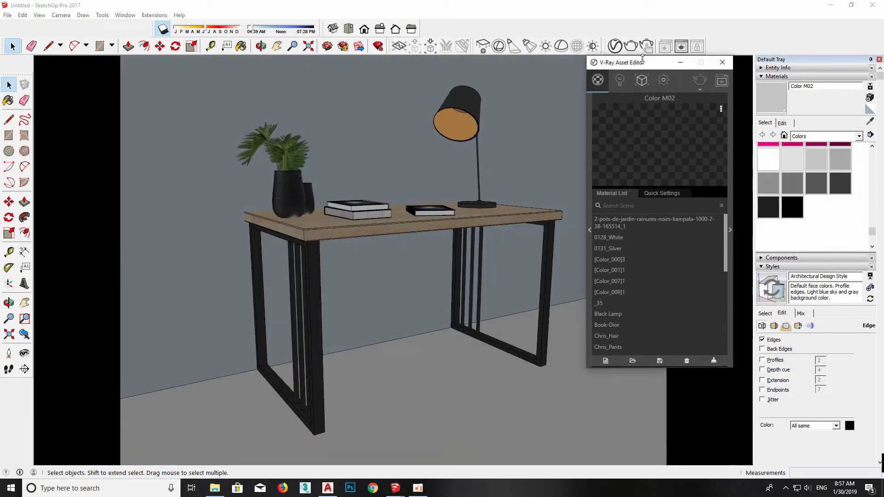
pyautogui.click(663, 84)
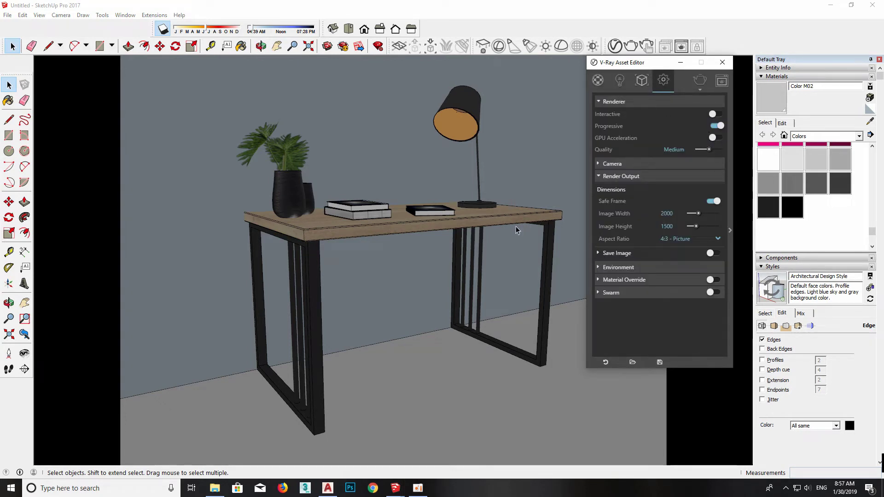
# - Add Tiles Simple 03 from the V-Ray library to the scene materials
pyautogui.click(597, 82)
pyautogui.click(590, 230)
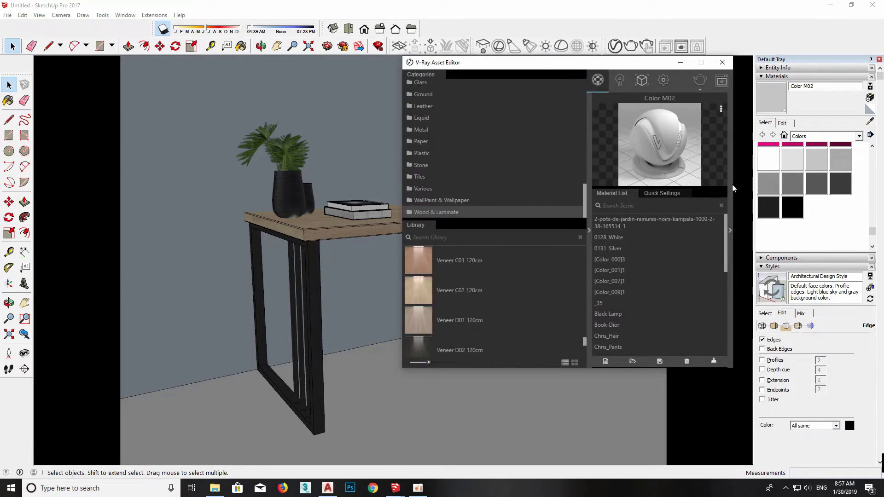
pyautogui.click(424, 176)
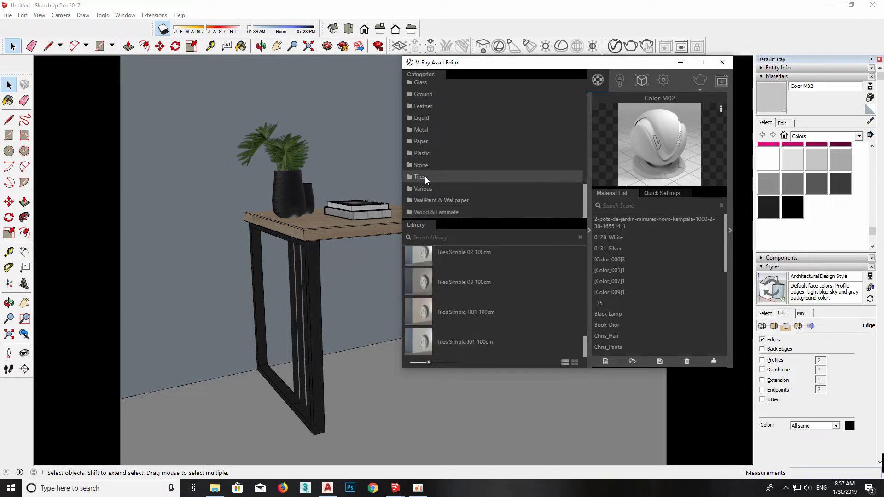
pyautogui.scroll(1, 427, 180)
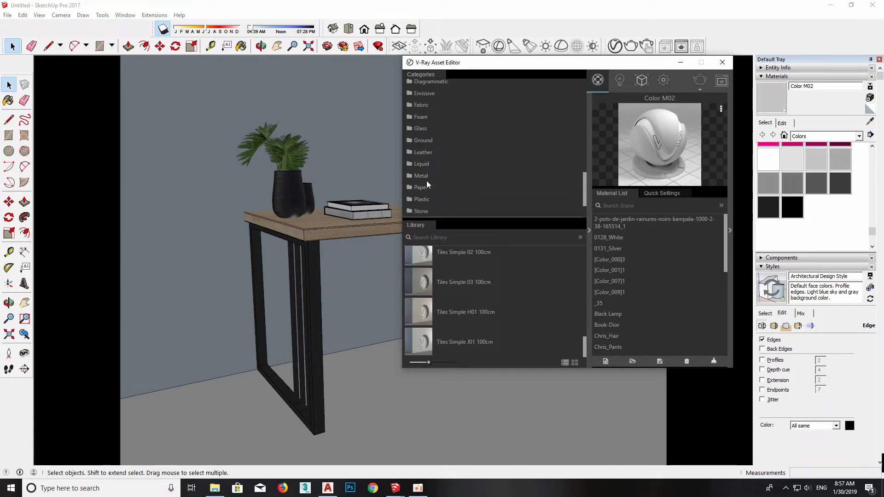
pyautogui.moveTo(421, 264); pyautogui.dragTo(644, 267)
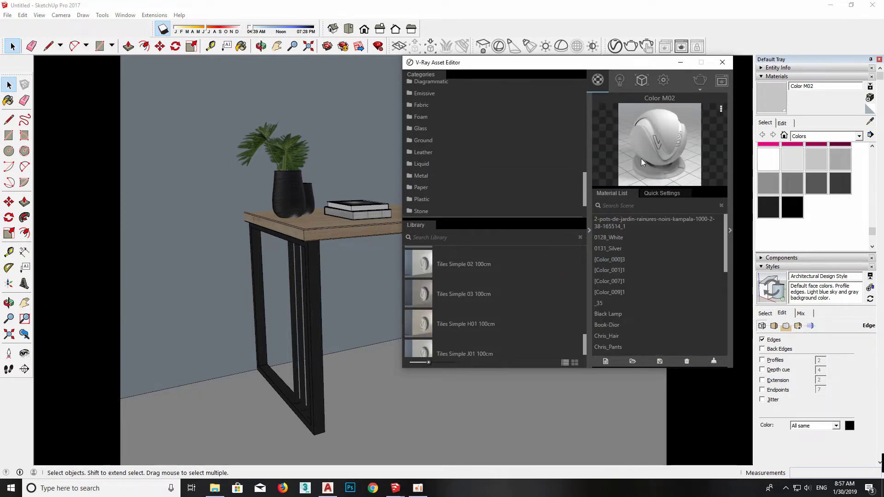
# - Add Concrete Ceiling L01 and Concrete Reflective A01 from the Concrete category
pyautogui.scroll(-1, 449, 251)
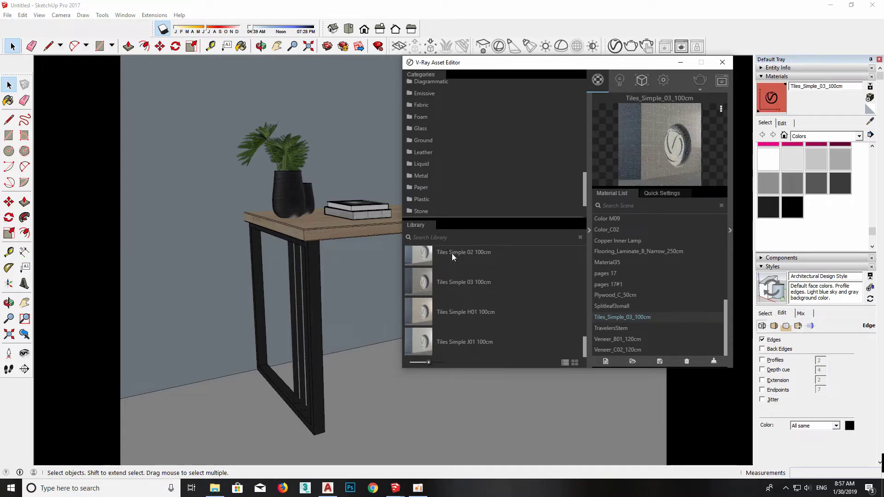
pyautogui.scroll(3, 461, 272)
pyautogui.scroll(2, 462, 278)
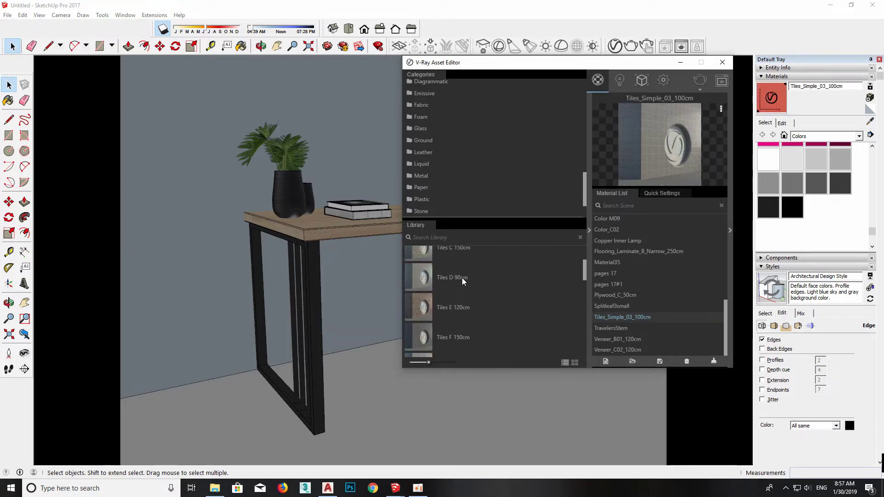
pyautogui.scroll(3, 462, 277)
pyautogui.scroll(2, 427, 182)
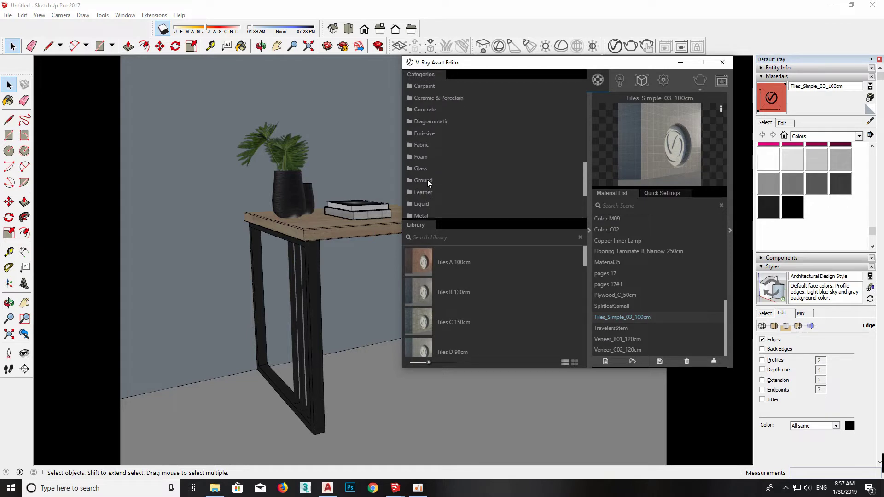
pyautogui.scroll(2, 427, 180)
pyautogui.click(423, 119)
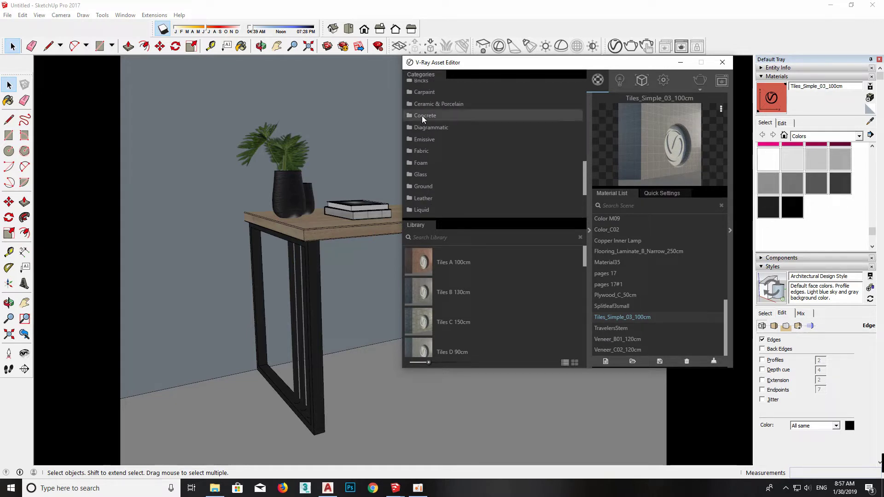
pyautogui.moveTo(428, 295); pyautogui.dragTo(654, 161)
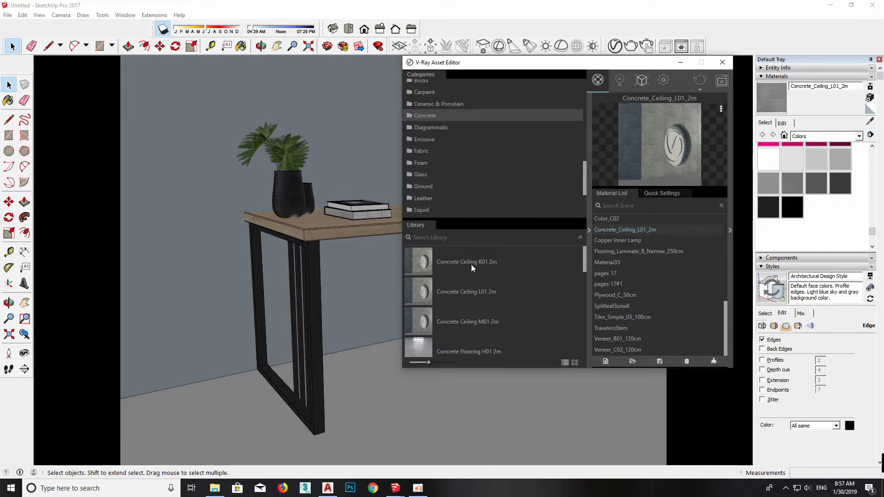
pyautogui.scroll(-3, 471, 266)
pyautogui.moveTo(419, 311); pyautogui.dragTo(698, 145)
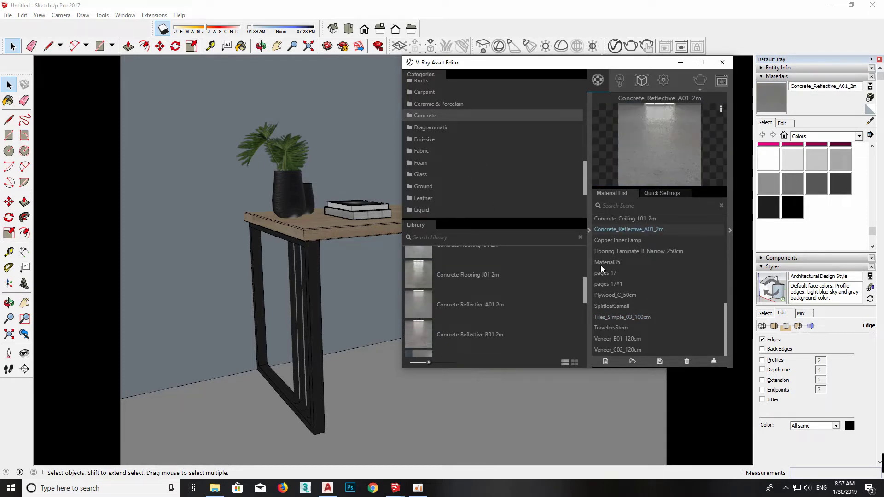
# - Paint the floor with the Concrete Reflective A01 material
pyautogui.press('b')
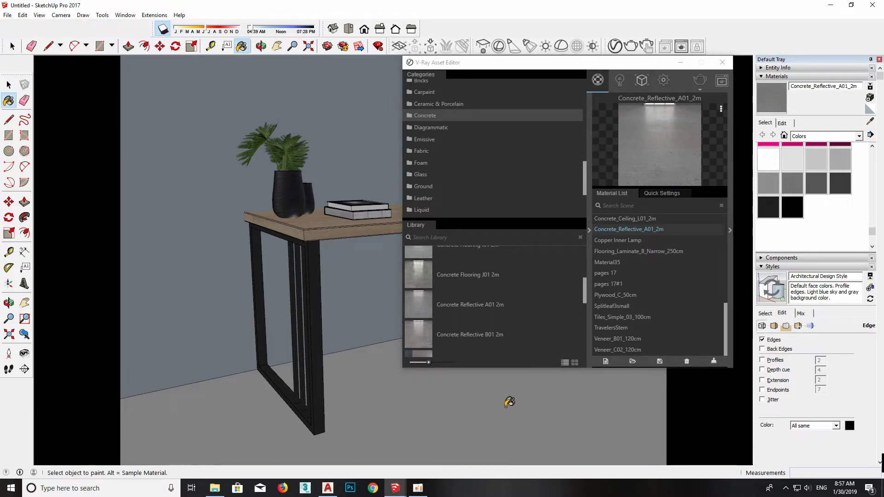
pyautogui.click(516, 400)
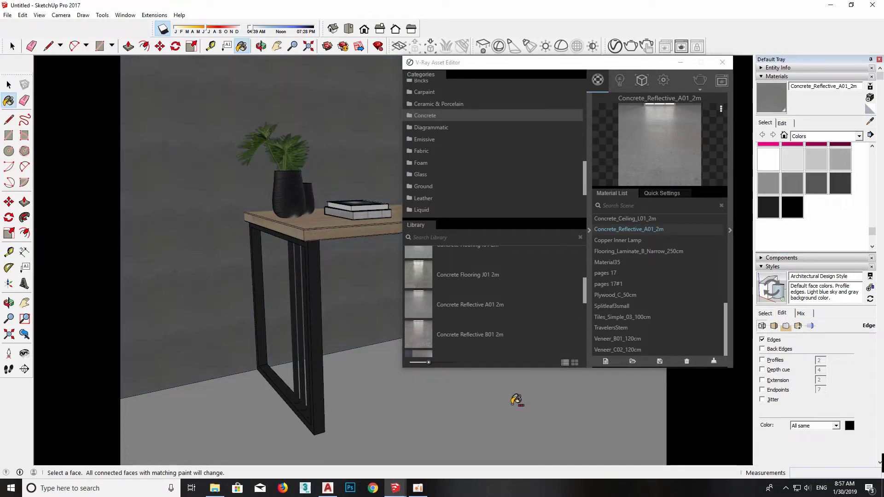
pyautogui.press('space')
pyautogui.click(507, 408)
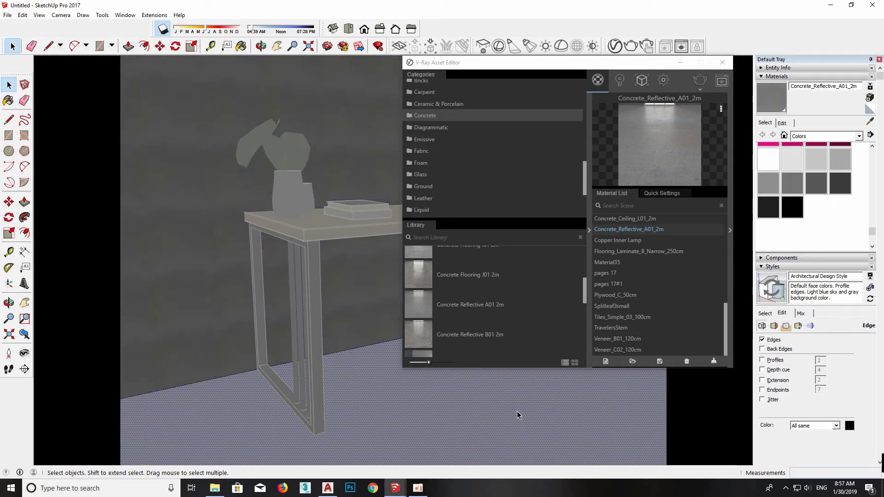
pyautogui.press('b')
pyautogui.click(509, 430)
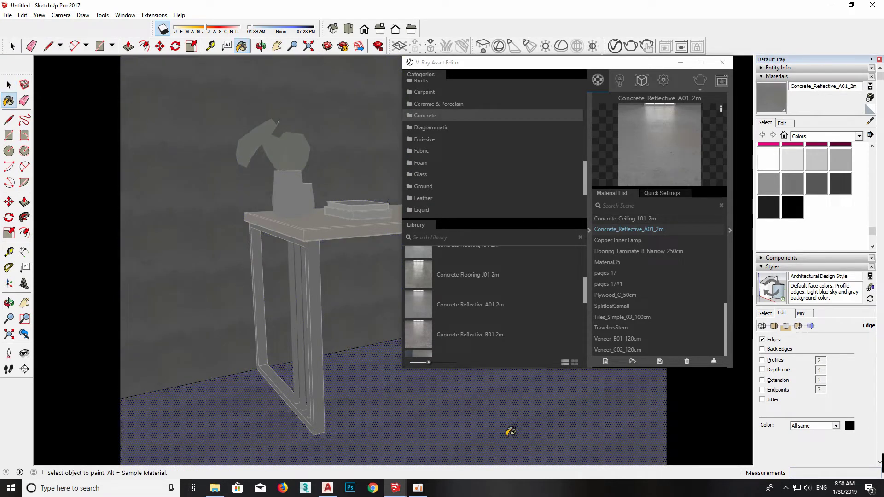
pyautogui.press('space')
# - Set the concrete texture width to 500 mm
pyautogui.click(783, 123)
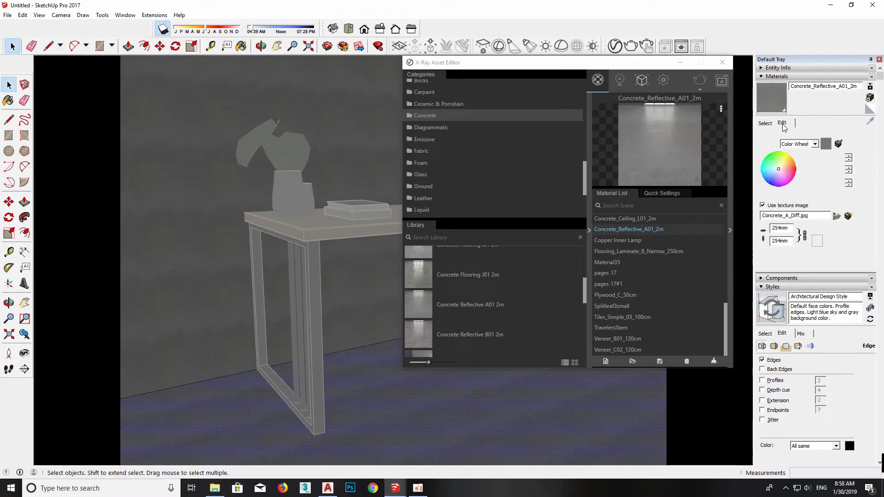
pyautogui.doubleClick(786, 229)
pyautogui.write('500')
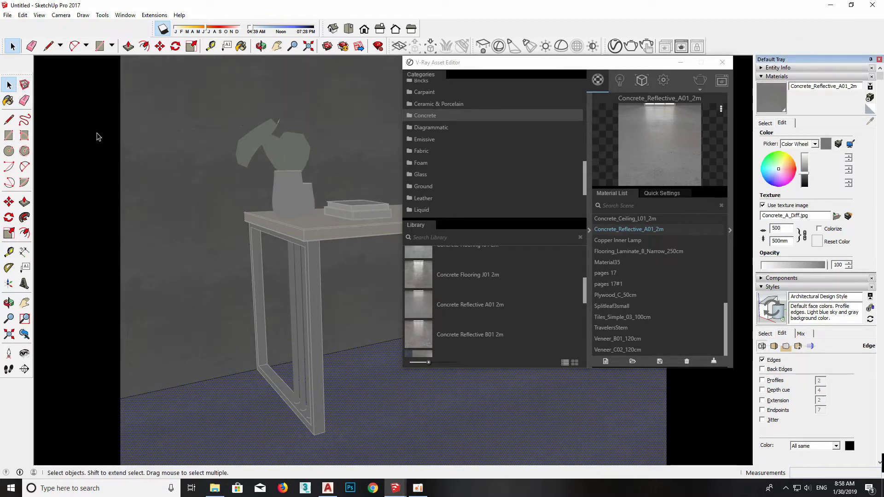
pyautogui.click(161, 164)
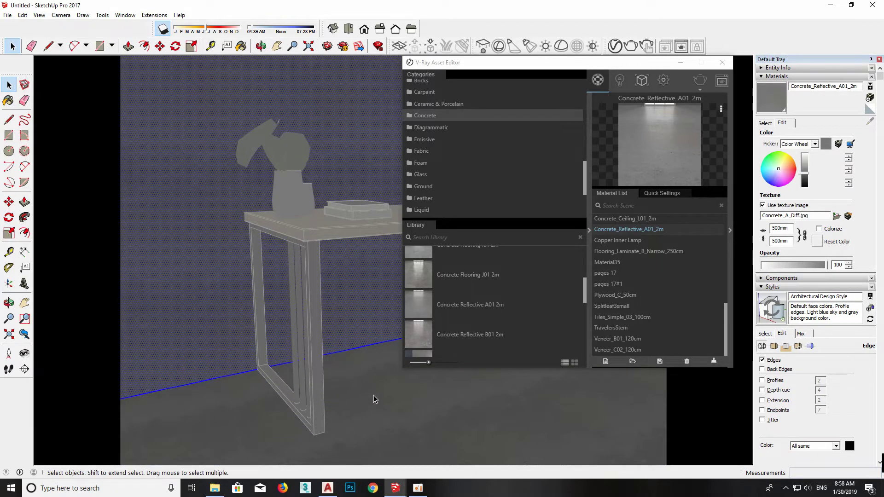
pyautogui.doubleClick(322, 389)
pyautogui.press('Escape')
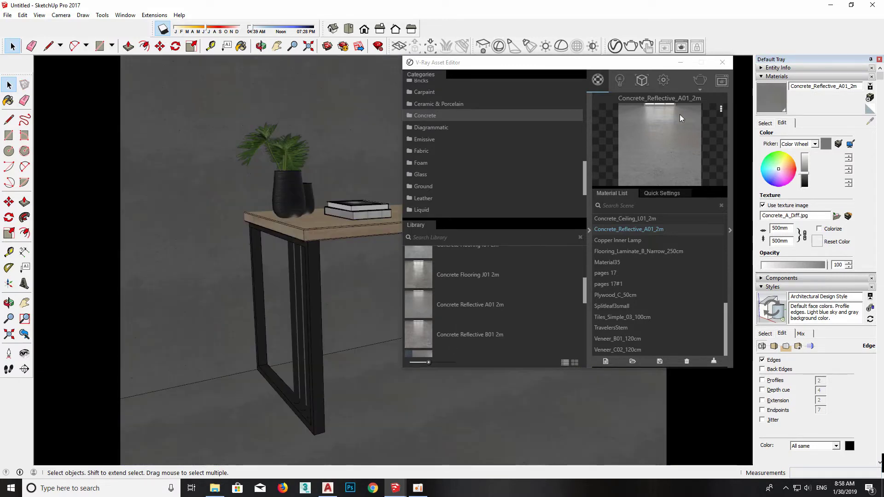
# - Run a V-Ray render of the concrete-floored desk, stop it, and close the progress report
pyautogui.click(631, 46)
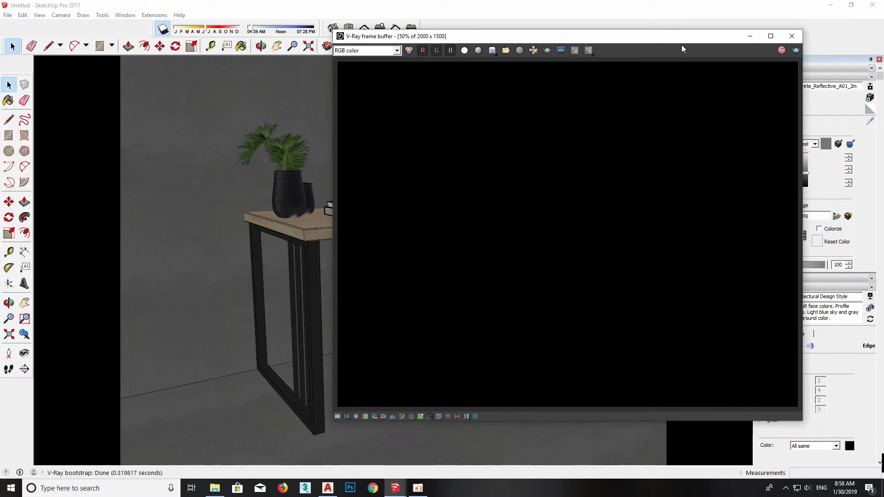
pyautogui.moveTo(679, 38); pyautogui.dragTo(498, 35)
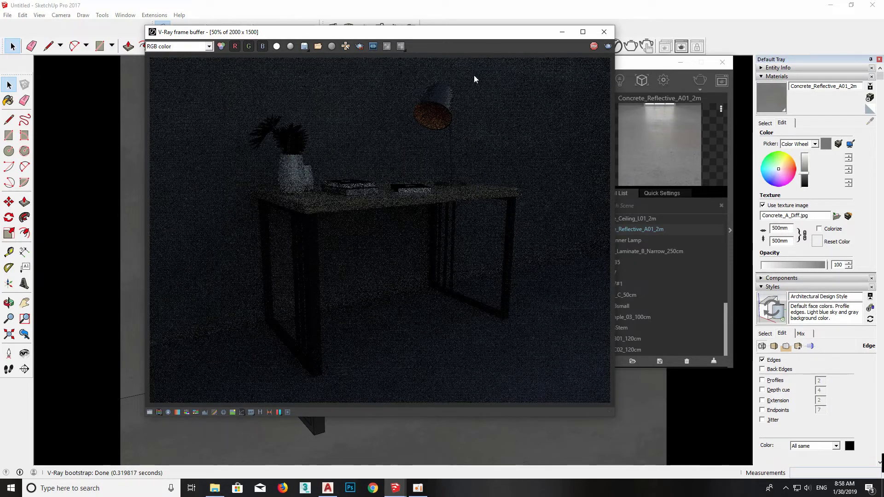
pyautogui.moveTo(481, 36); pyautogui.dragTo(520, 32)
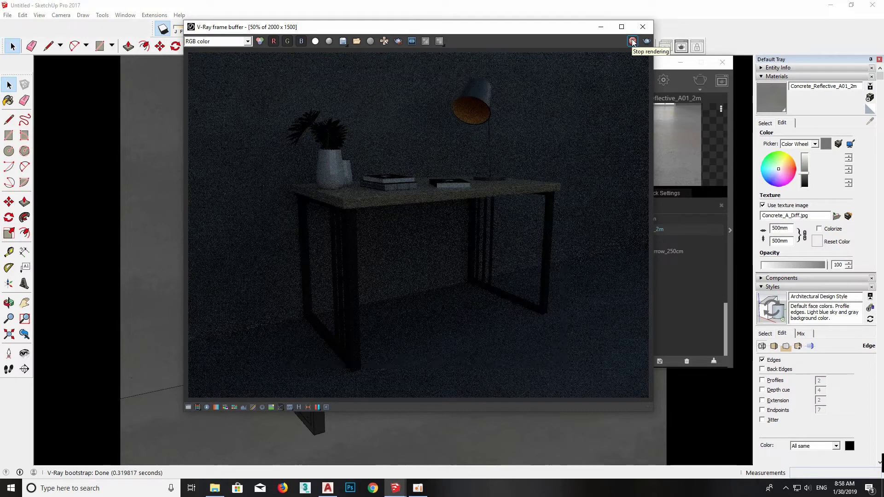
pyautogui.click(638, 41)
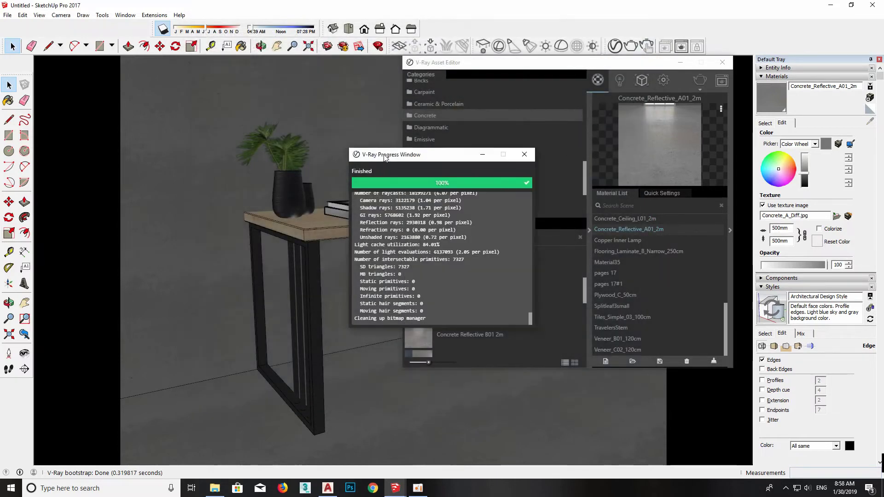
pyautogui.click(445, 152)
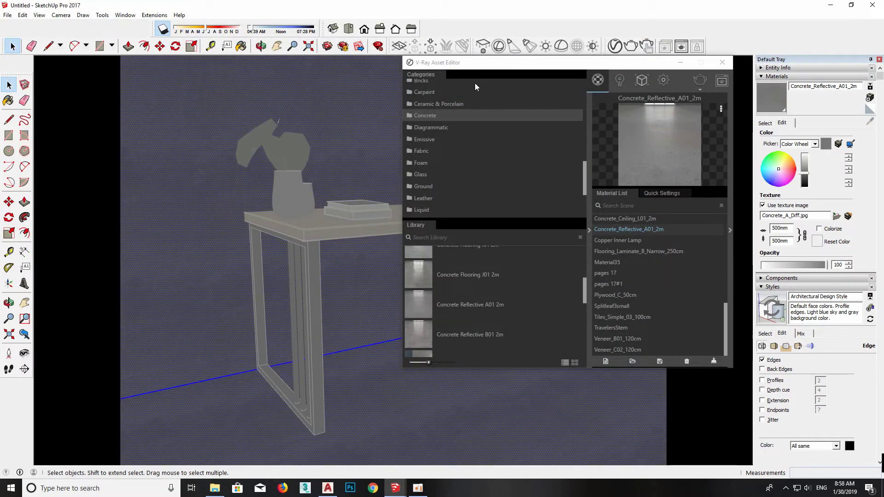
# - Clear the floor selection and try Color M03, then Color L16 in the Materials tray
pyautogui.moveTo(482, 64); pyautogui.dragTo(521, 62)
pyautogui.click(358, 104)
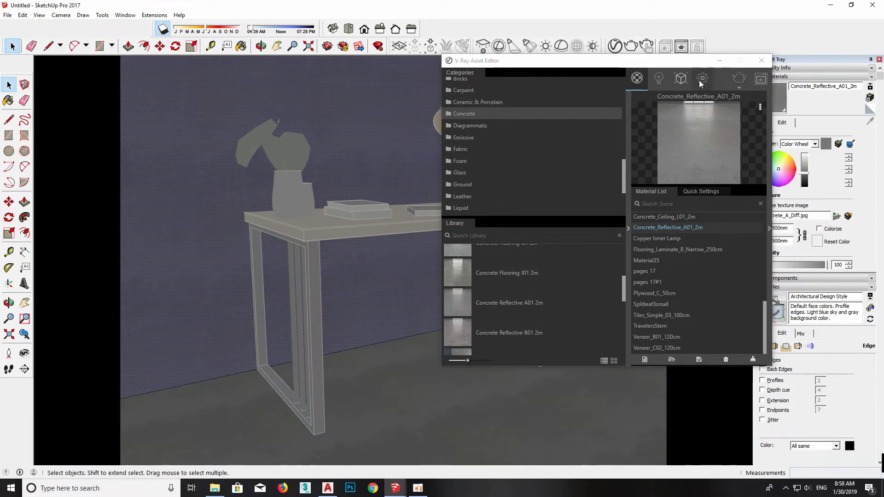
pyautogui.moveTo(690, 60); pyautogui.dragTo(655, 61)
pyautogui.click(766, 123)
pyautogui.click(836, 153)
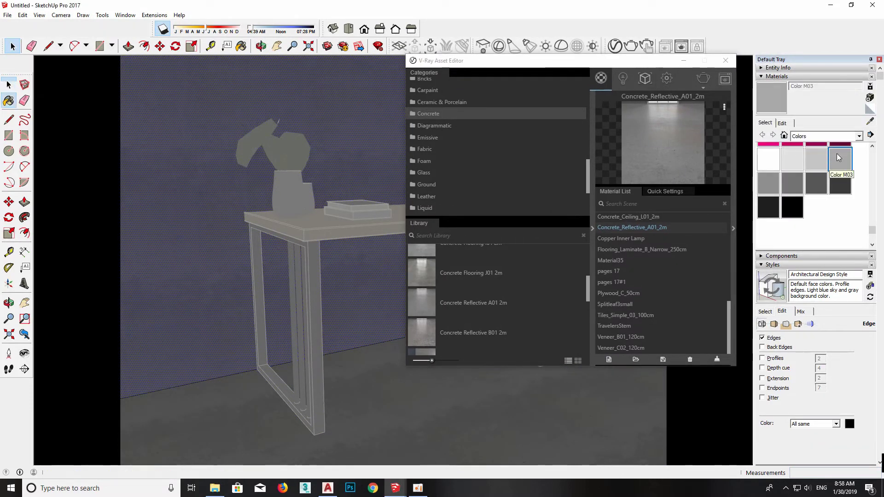
pyautogui.scroll(1, 842, 155)
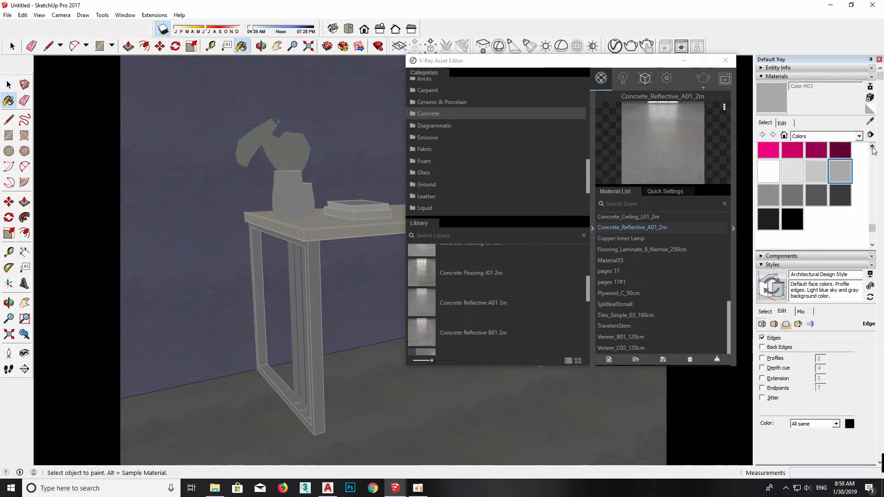
pyautogui.click(843, 152)
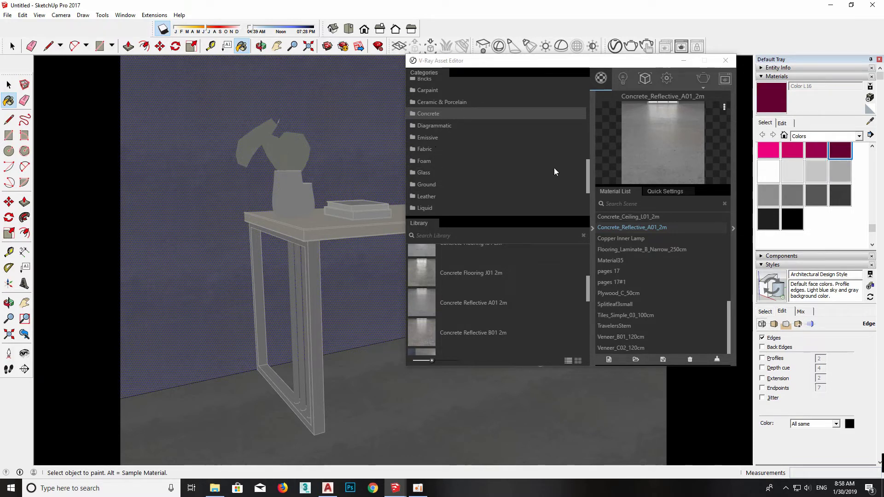
# - Add Bricks Simple 01, Bricks Simple 03, Bricks Weathered E01 and E03 to the scene materials
pyautogui.moveTo(591, 173); pyautogui.dragTo(593, 92)
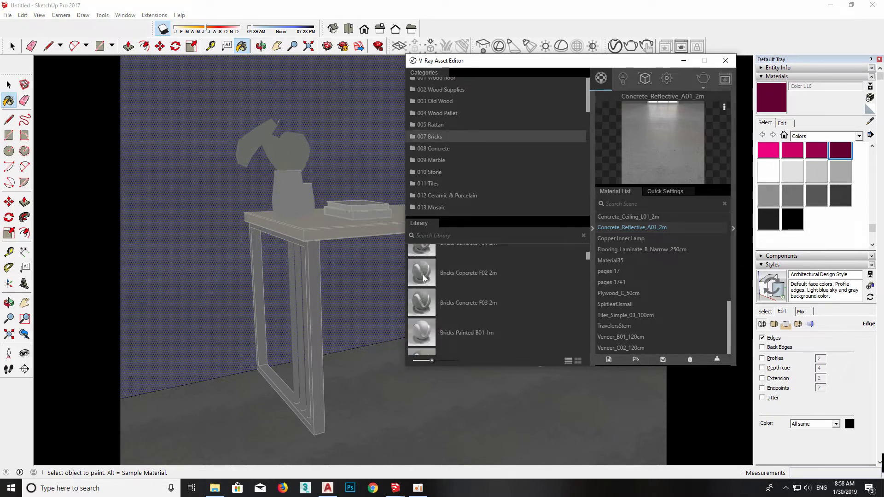
pyautogui.scroll(-3, 424, 277)
pyautogui.scroll(-2, 428, 285)
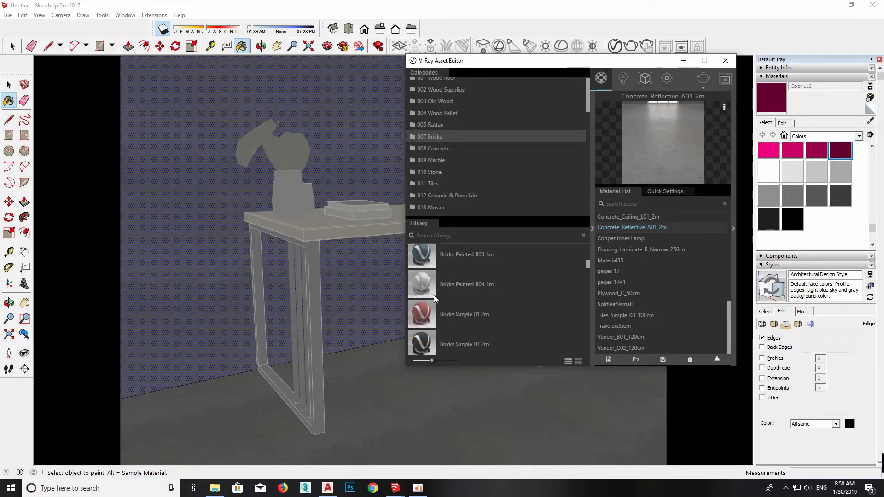
pyautogui.moveTo(424, 316); pyautogui.dragTo(645, 162)
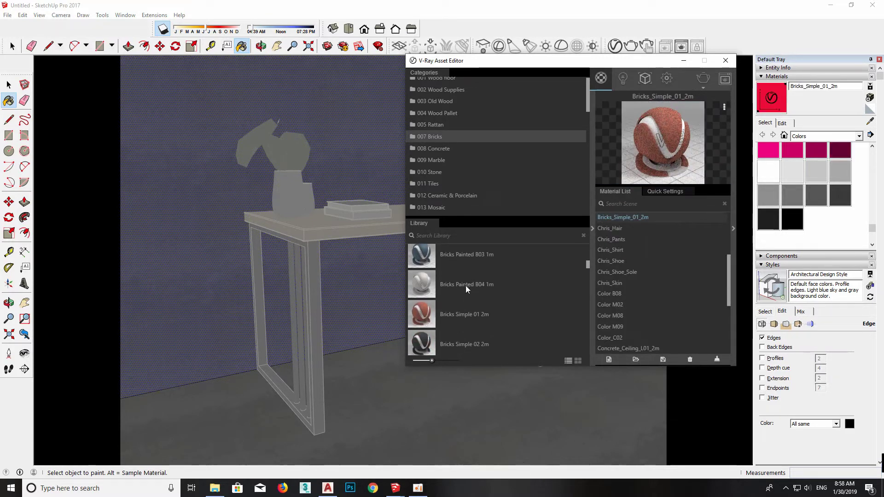
pyautogui.scroll(-2, 465, 286)
pyautogui.scroll(-2, 454, 306)
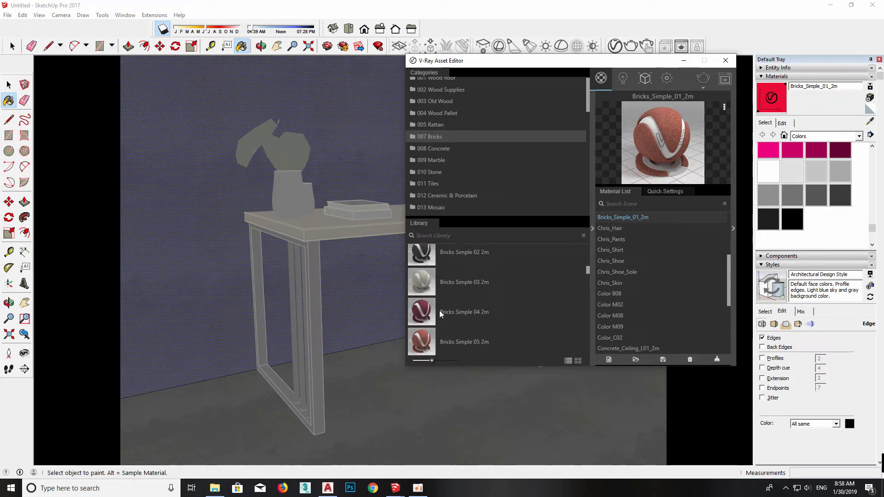
pyautogui.moveTo(424, 286); pyautogui.dragTo(645, 161)
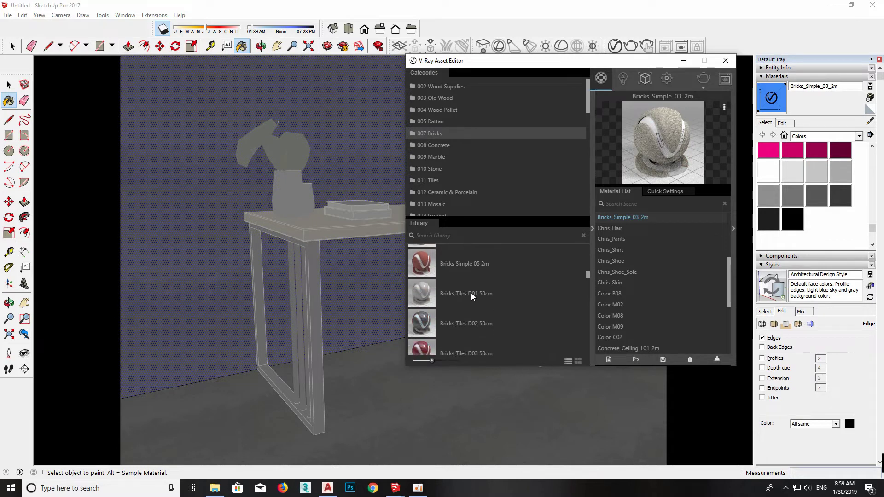
pyautogui.scroll(-3, 471, 292)
pyautogui.scroll(-3, 472, 293)
pyautogui.moveTo(441, 292); pyautogui.dragTo(677, 150)
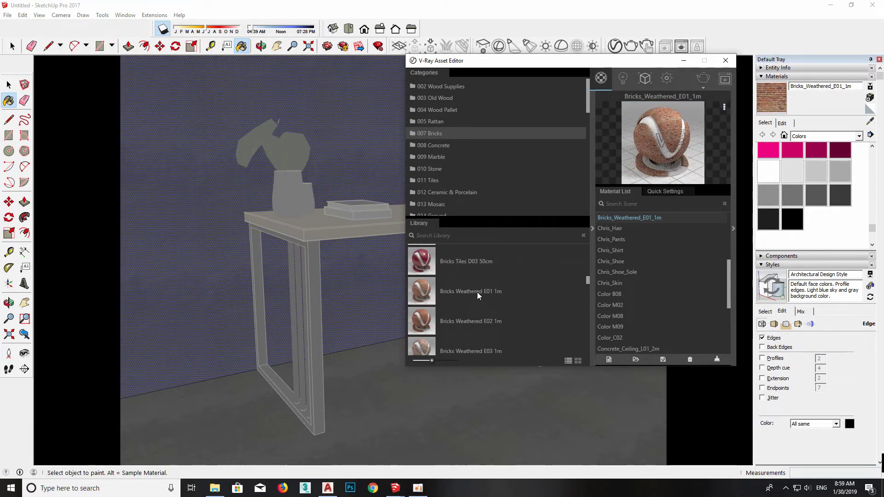
pyautogui.scroll(-1, 477, 292)
pyautogui.moveTo(415, 308); pyautogui.dragTo(683, 151)
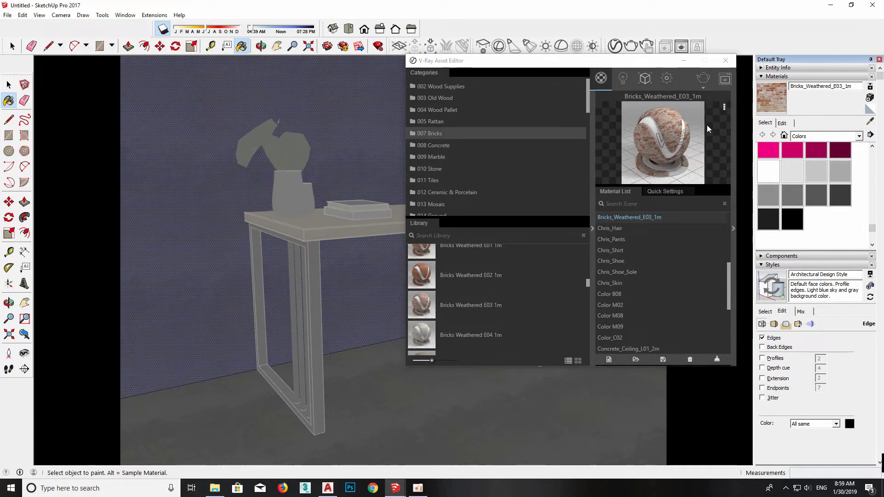
# - Paint the back wall with Bricks Weathered E03 at 800 mm texture width and close the V-Ray editor
pyautogui.click(365, 135)
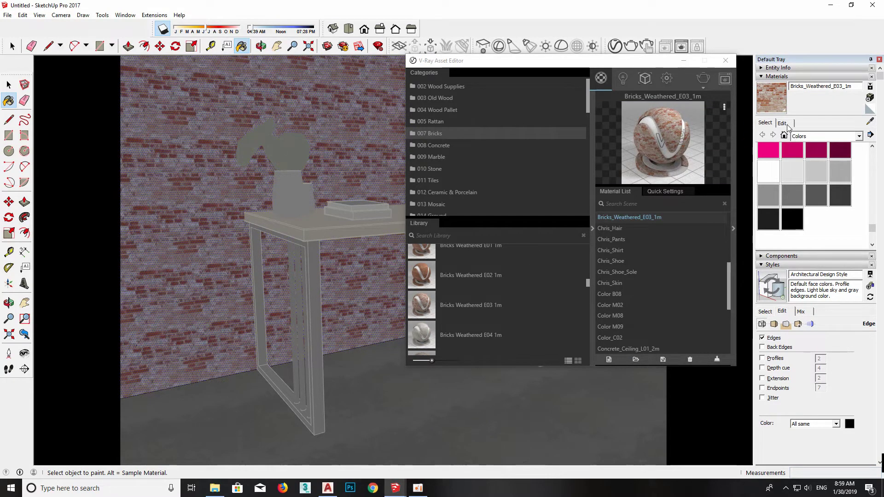
pyautogui.click(782, 124)
pyautogui.write('500')
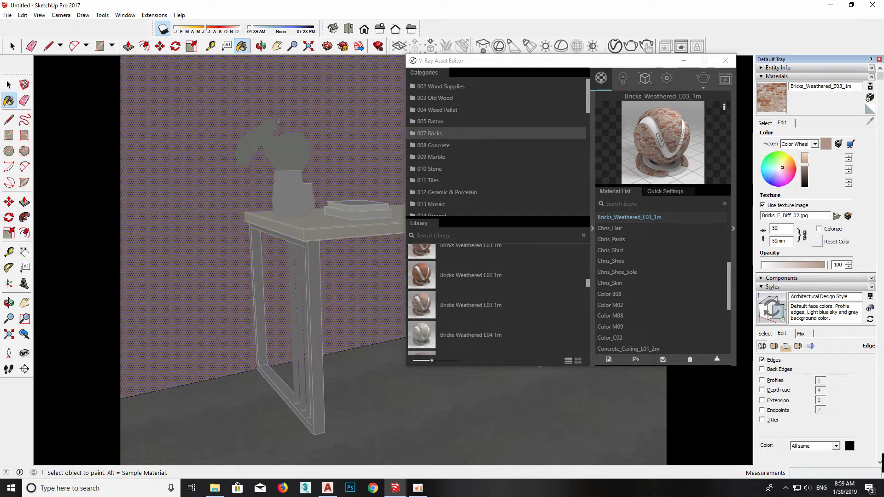
pyautogui.doubleClick(787, 229)
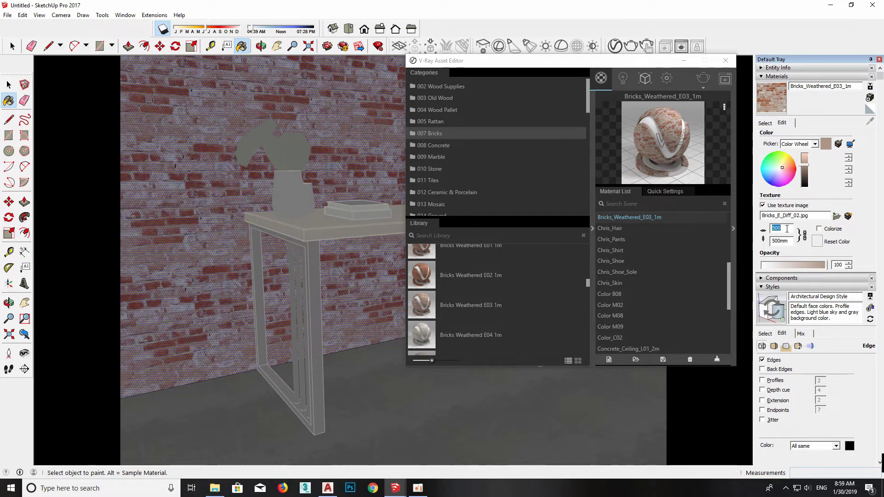
pyautogui.write('800')
pyautogui.press('Return')
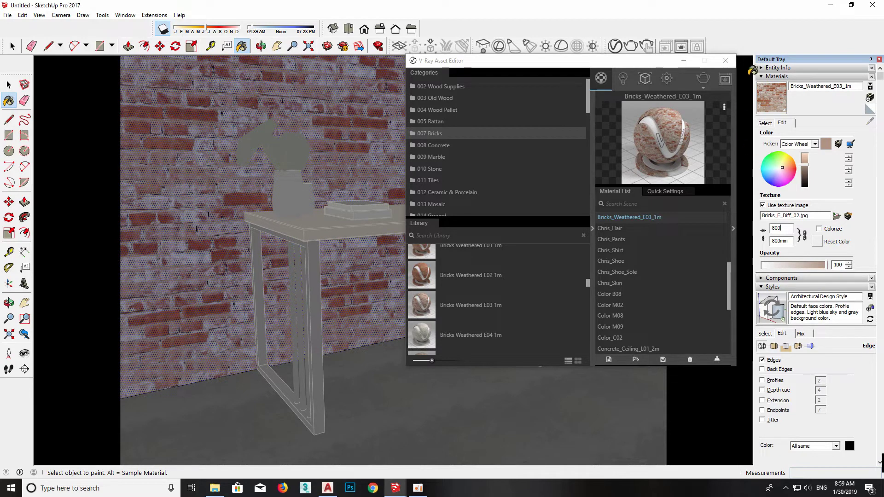
pyautogui.click(726, 60)
pyautogui.click(8, 84)
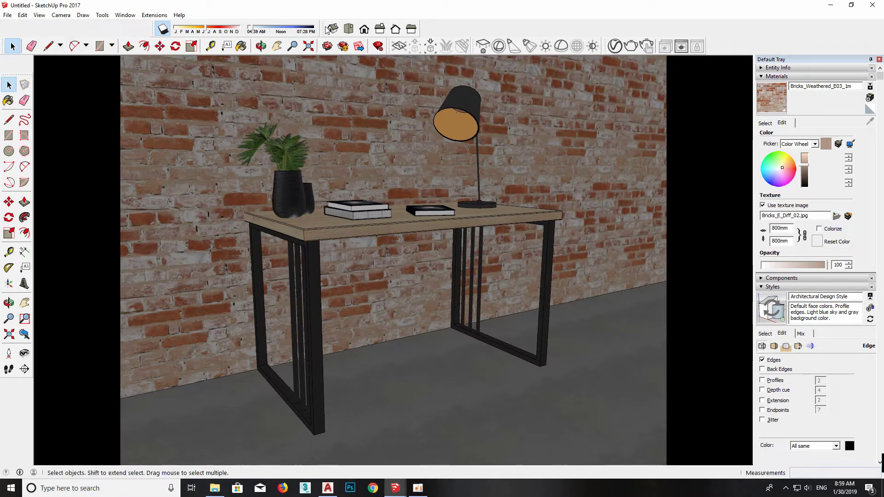
# - Collapse the materials and style panels and save the view as a new scene
pyautogui.click(761, 77)
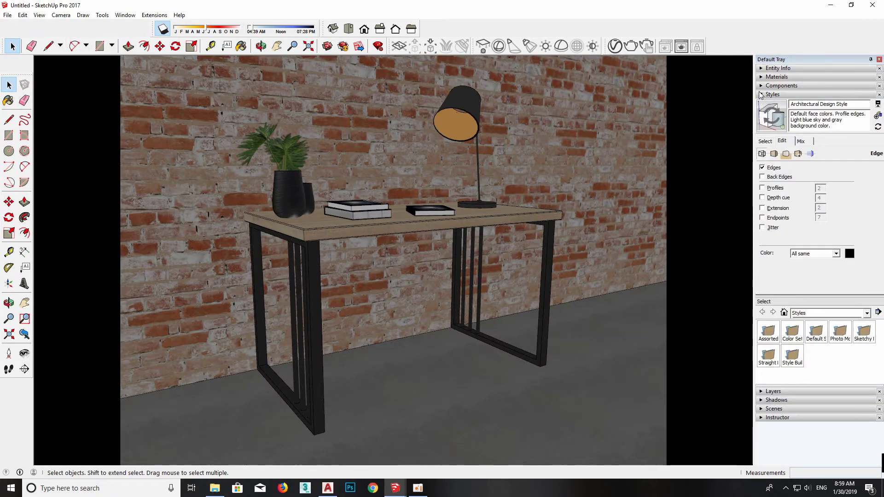
pyautogui.click(761, 94)
pyautogui.click(762, 121)
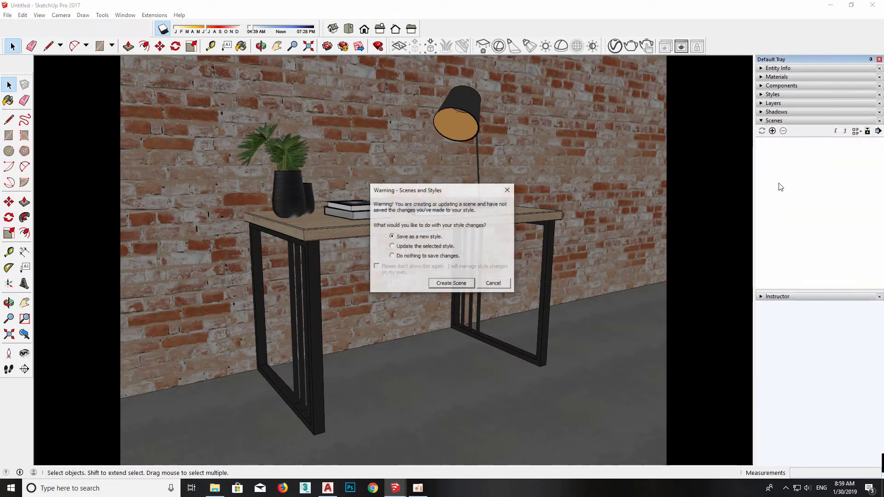
pyautogui.click(462, 282)
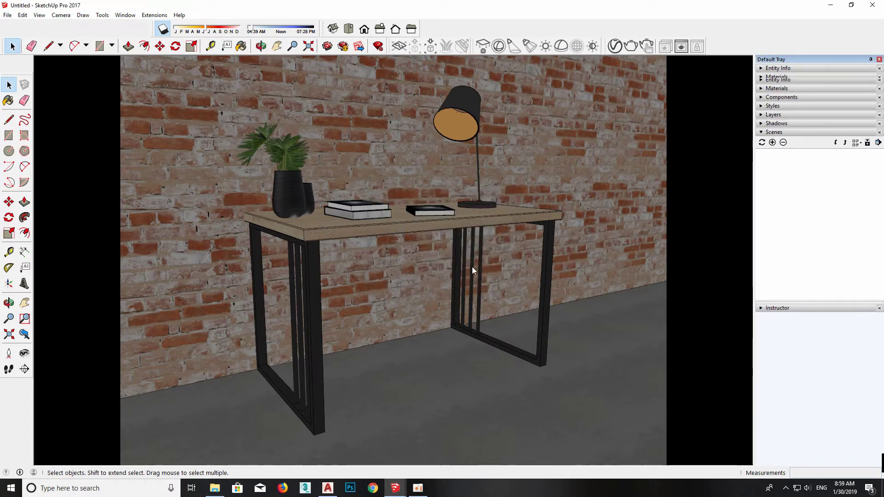
# - Orbit slightly, add Scene 2 from the Scene 1 tab menu, and return to Scene 1
pyautogui.moveTo(522, 125)
pyautogui.mouseDown(button='middle')
pyautogui.moveTo(520, 211)
pyautogui.moveTo(438, 201)
pyautogui.moveTo(632, 273)
pyautogui.moveTo(565, 176)
pyautogui.moveTo(561, 196)
pyautogui.moveTo(543, 184)
pyautogui.moveTo(559, 180)
pyautogui.mouseUp(button='middle')
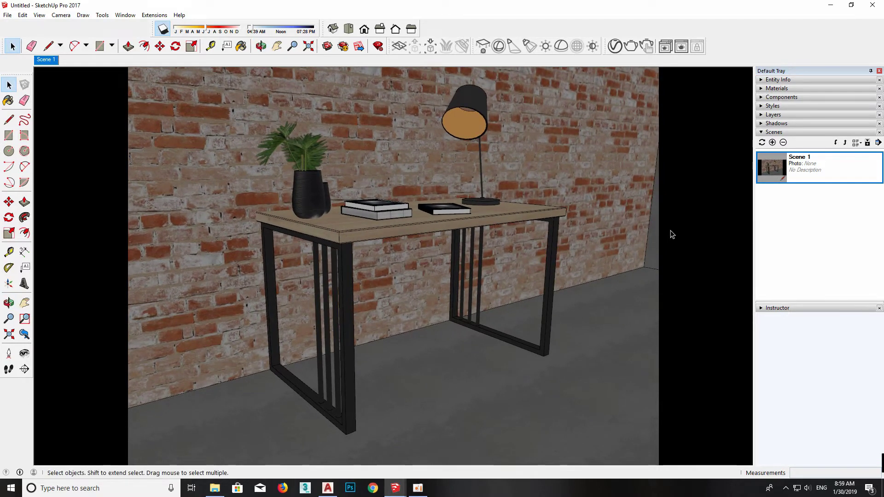
pyautogui.doubleClick(657, 235)
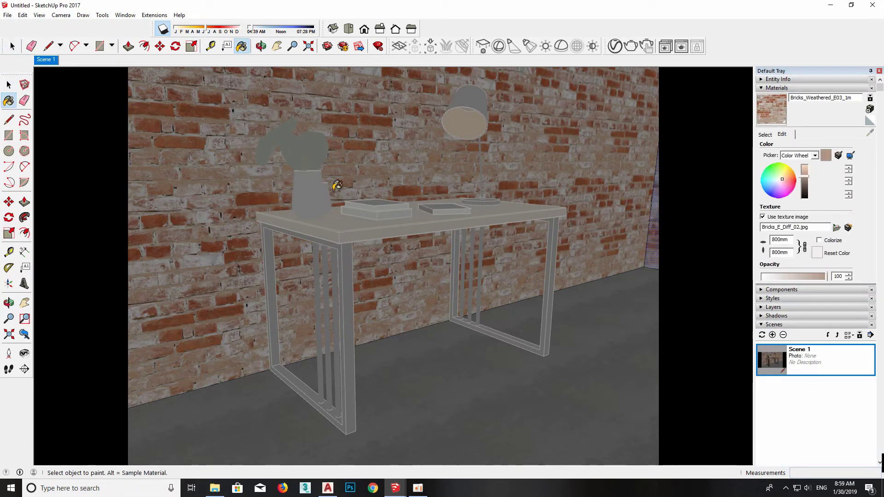
pyautogui.press('space')
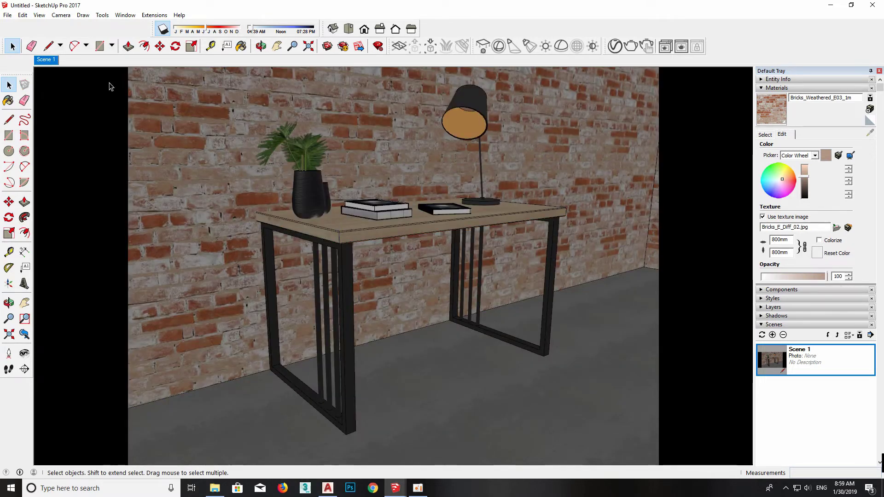
pyautogui.rightClick(41, 65)
pyautogui.click(52, 90)
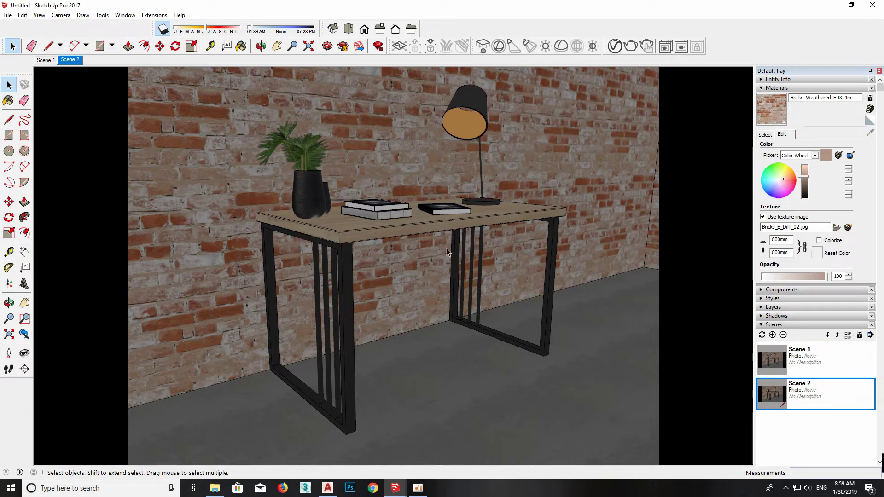
pyautogui.click(46, 60)
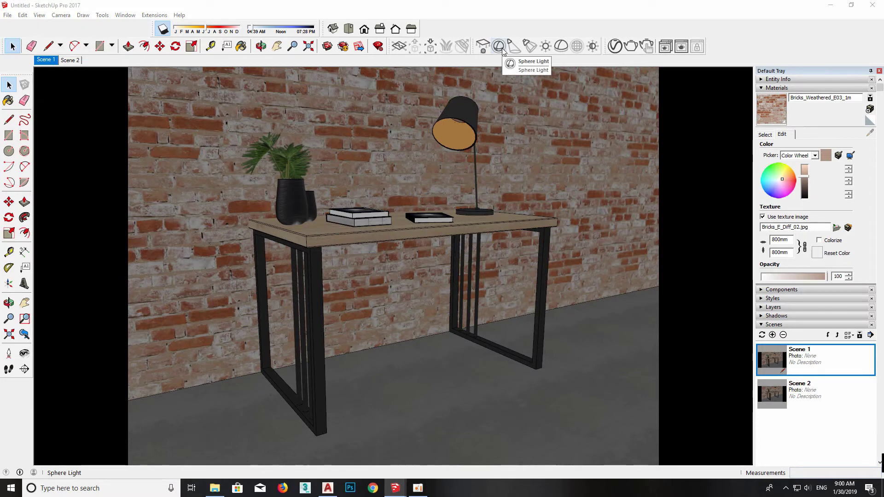
# - Create a small V-Ray sphere light at the desk lamp shade
pyautogui.scroll(2, 459, 134)
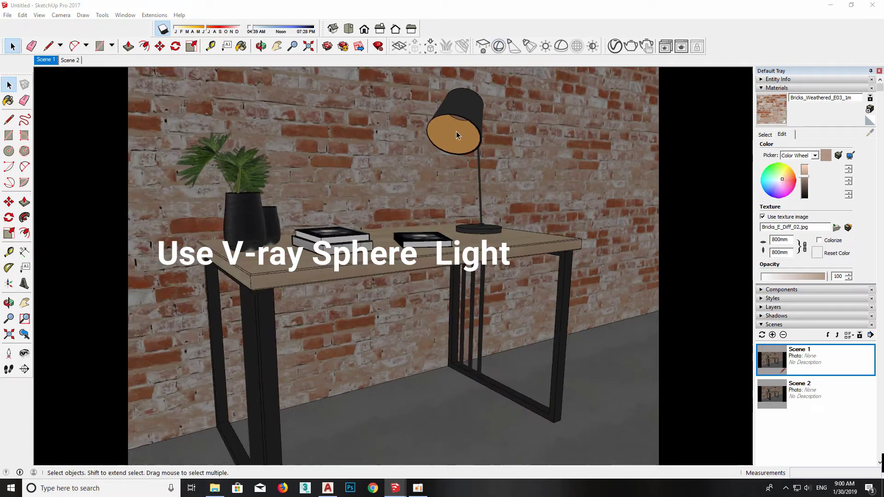
pyautogui.scroll(3, 459, 135)
pyautogui.moveTo(459, 135); pyautogui.dragTo(444, 190, button='middle')
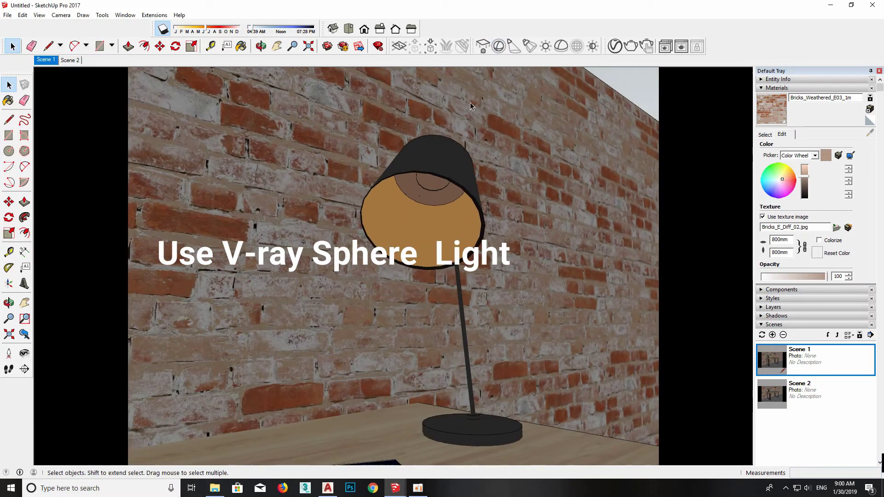
pyautogui.click(499, 47)
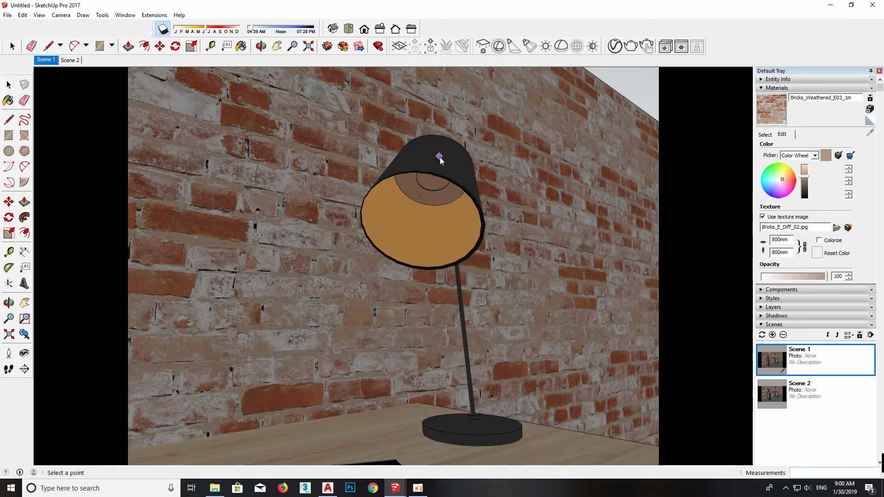
pyautogui.click(423, 222)
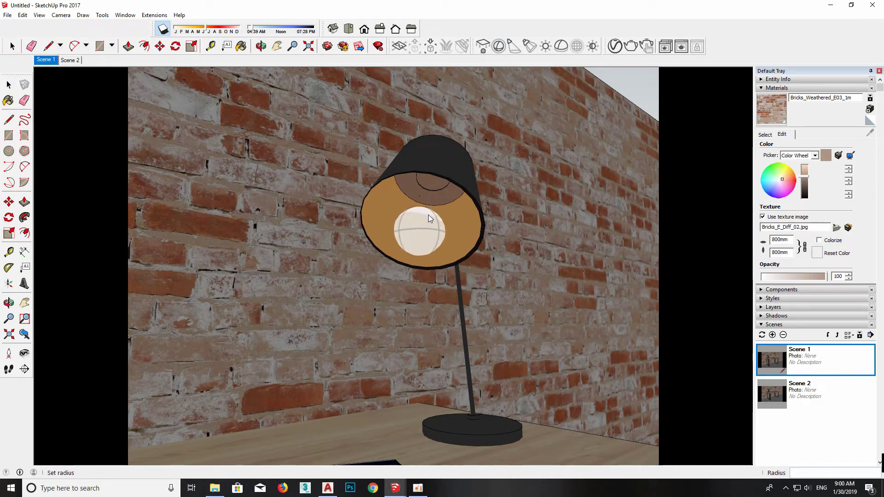
pyautogui.click(422, 226)
# - Move the sphere light up inside the lamp shade and return to Scene 1
pyautogui.scroll(3, 416, 230)
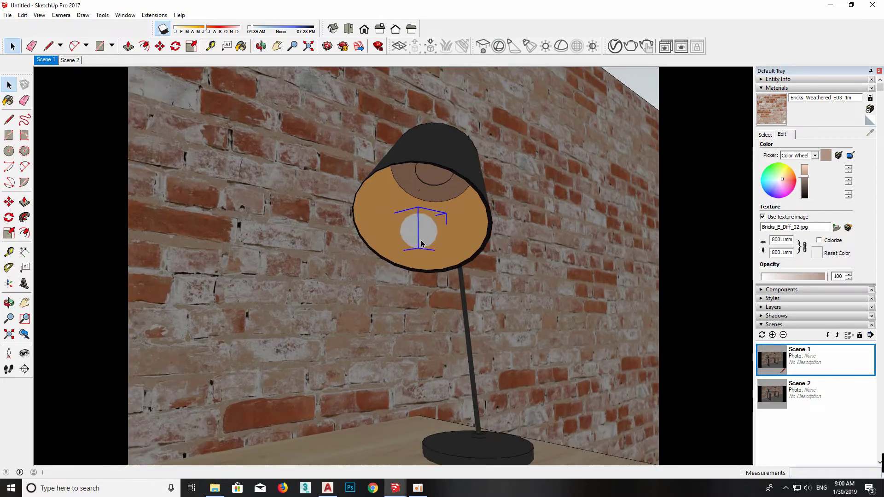
pyautogui.press('m')
pyautogui.click(413, 224)
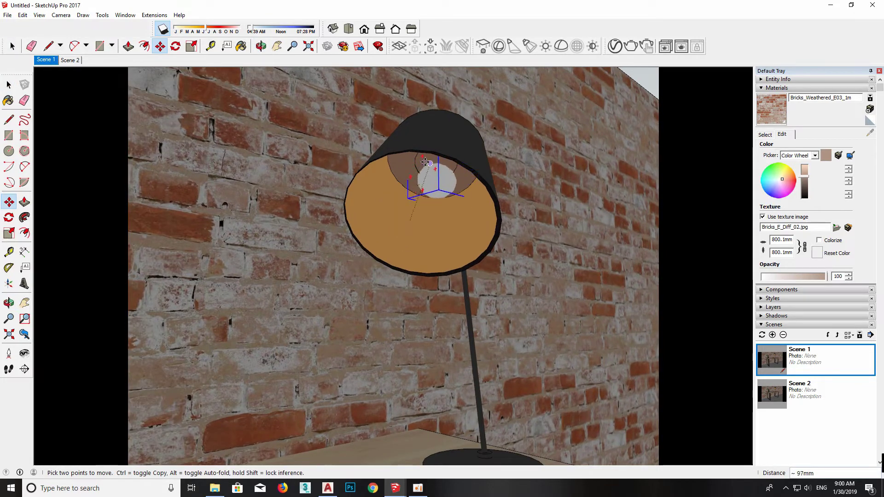
pyautogui.moveTo(420, 152); pyautogui.dragTo(484, 188, button='middle')
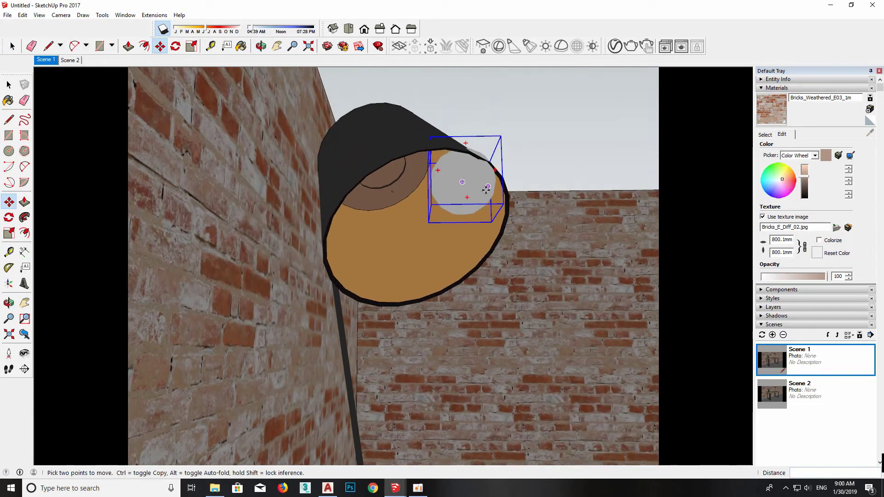
pyautogui.moveTo(396, 189)
pyautogui.mouseDown(button='middle')
pyautogui.moveTo(362, 201)
pyautogui.moveTo(359, 233)
pyautogui.moveTo(272, 142)
pyautogui.moveTo(475, 201)
pyautogui.mouseUp(button='middle')
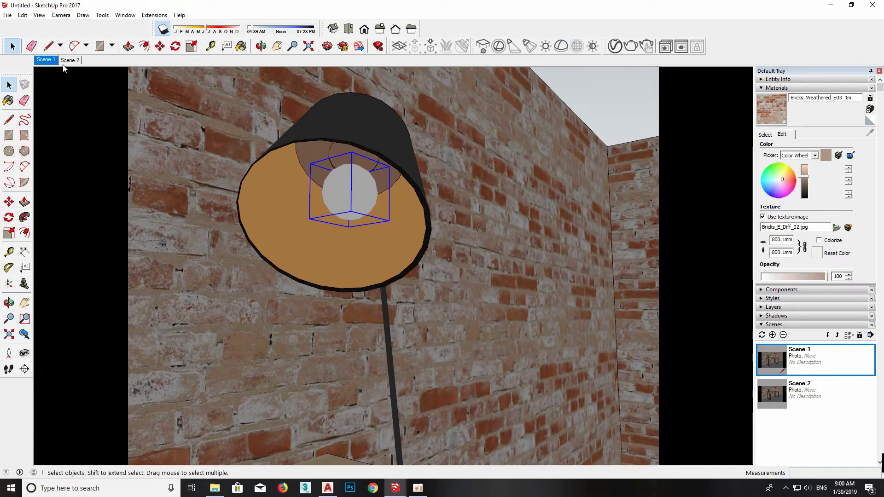
pyautogui.click(51, 61)
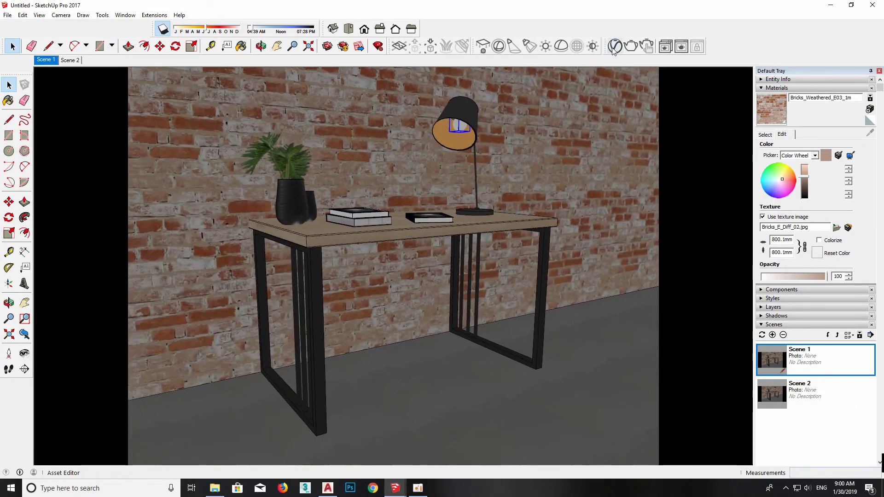
# - Select the V-Ray Sphere Light under Lights and start an interactive render
pyautogui.click(615, 46)
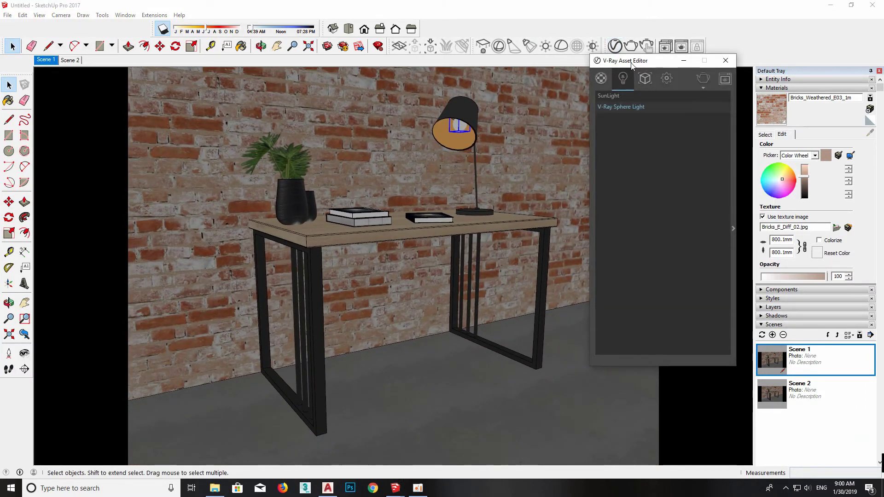
pyautogui.click(629, 227)
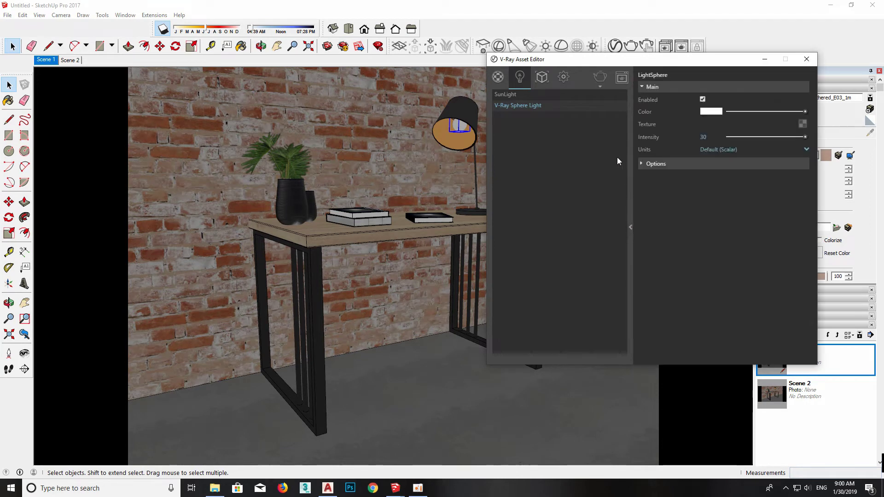
pyautogui.moveTo(610, 65); pyautogui.dragTo(223, 112)
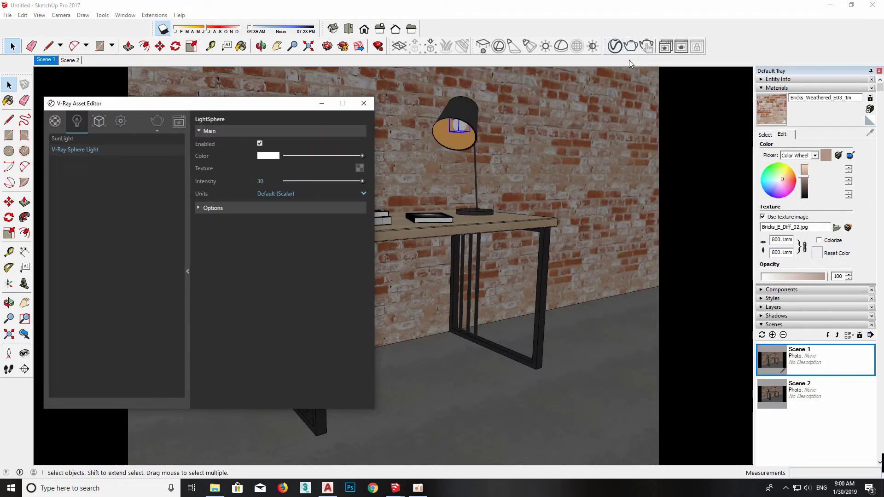
pyautogui.click(648, 46)
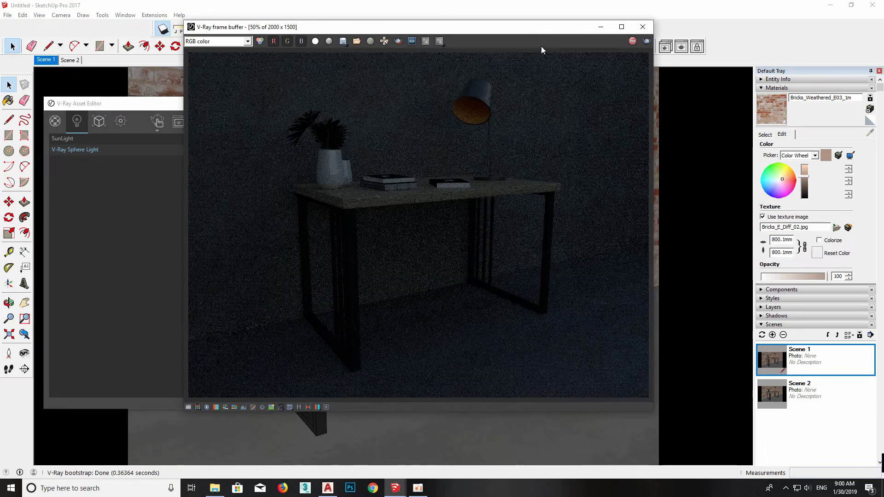
# - Rearrange the render and light windows, then raise the sphere light intensity from 30 to 100
pyautogui.moveTo(529, 28); pyautogui.dragTo(735, 38)
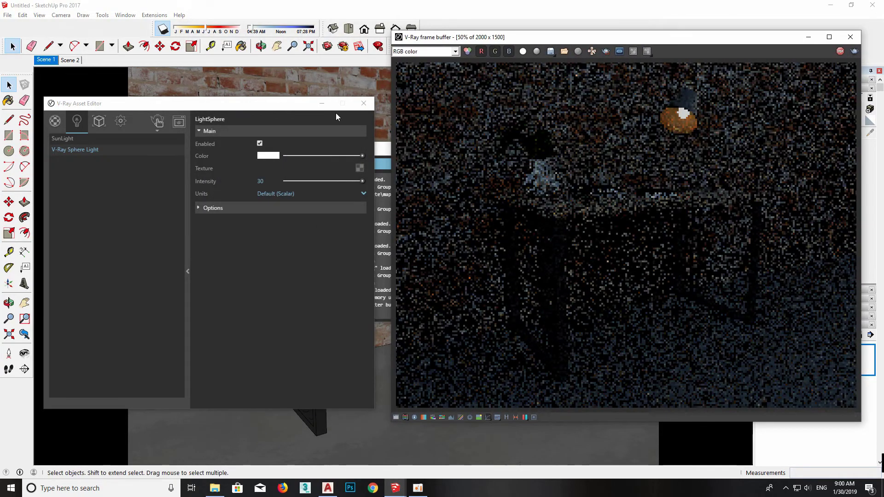
pyautogui.moveTo(298, 108); pyautogui.dragTo(289, 97)
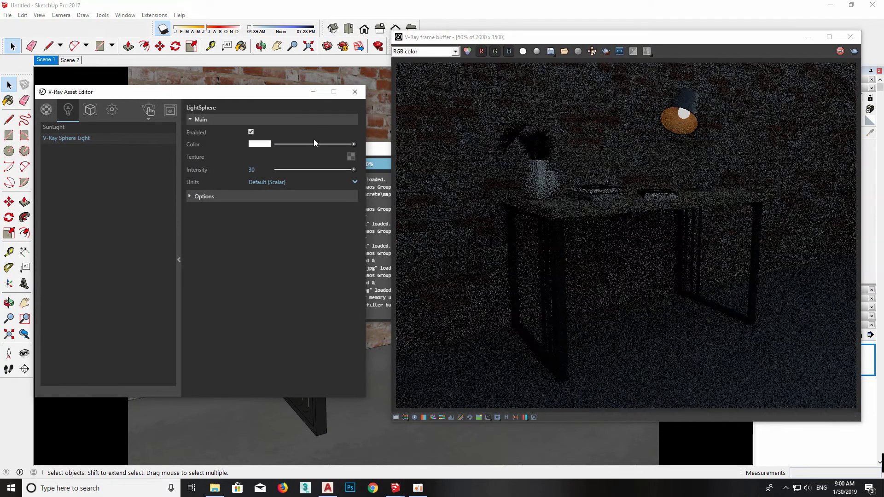
pyautogui.click(191, 198)
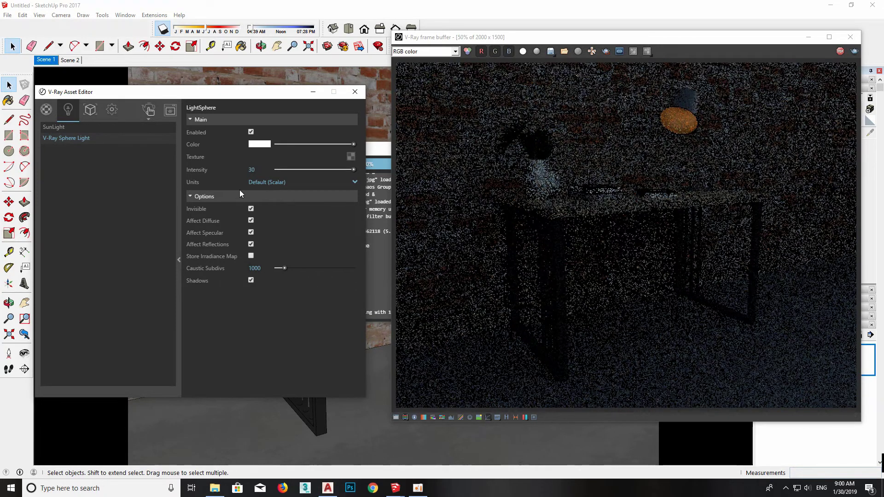
pyautogui.write('100')
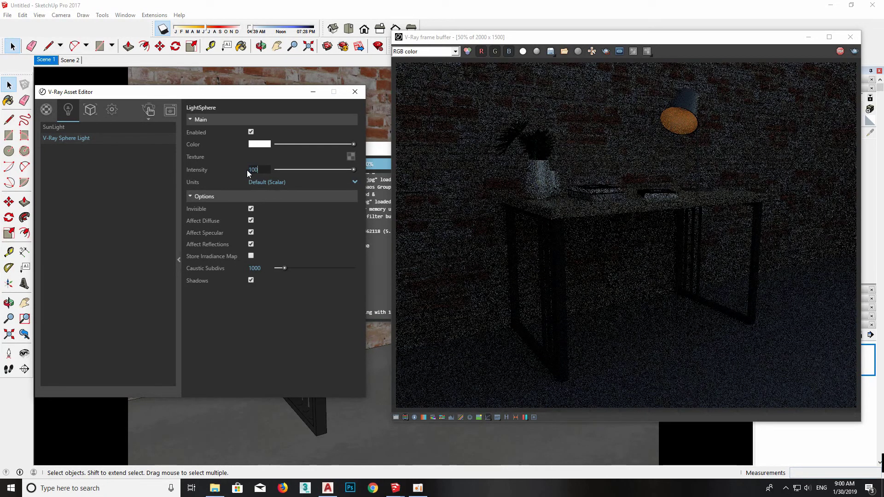
pyautogui.press('Return')
pyautogui.click(262, 146)
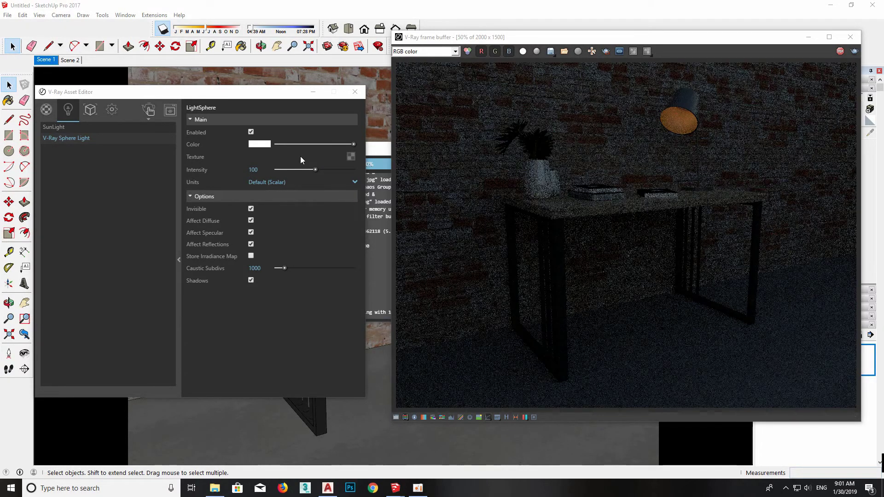
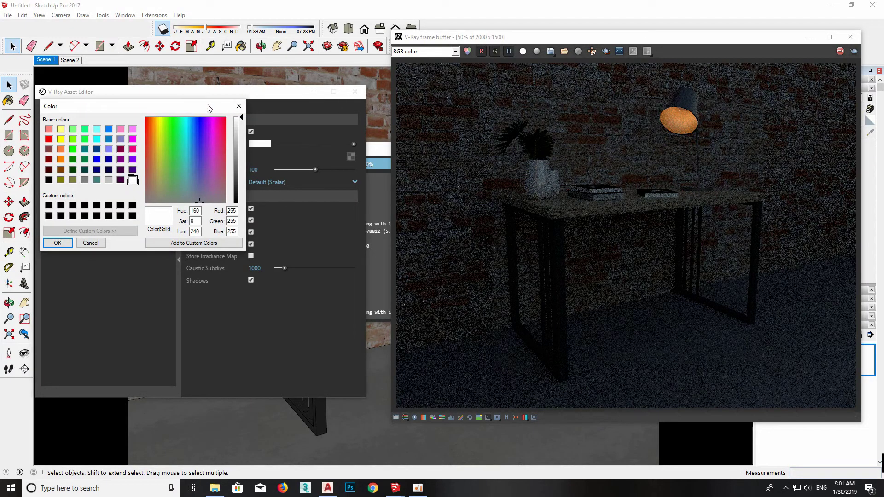
# - Give the sphere light a bright warm yellow colour in the colour picker
pyautogui.moveTo(209, 107); pyautogui.dragTo(309, 106)
pyautogui.click(258, 142)
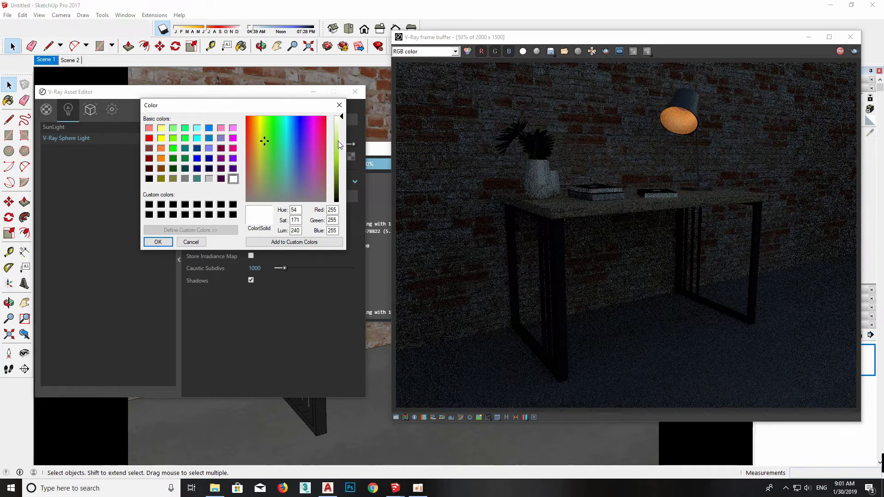
pyautogui.click(338, 160)
pyautogui.click(260, 130)
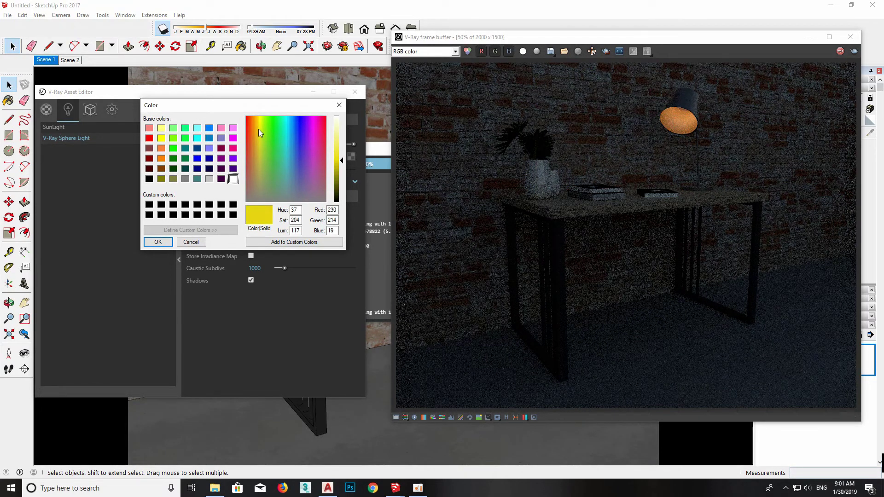
pyautogui.click(257, 129)
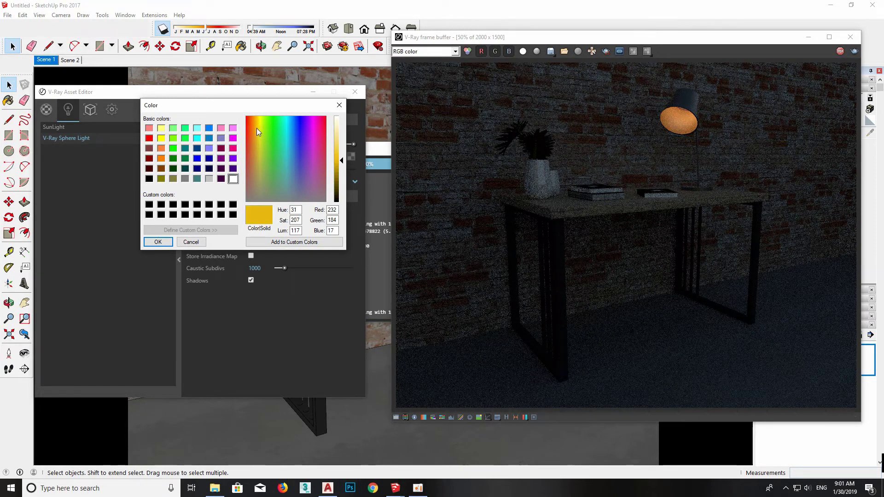
pyautogui.moveTo(339, 162); pyautogui.dragTo(341, 146)
pyautogui.click(256, 124)
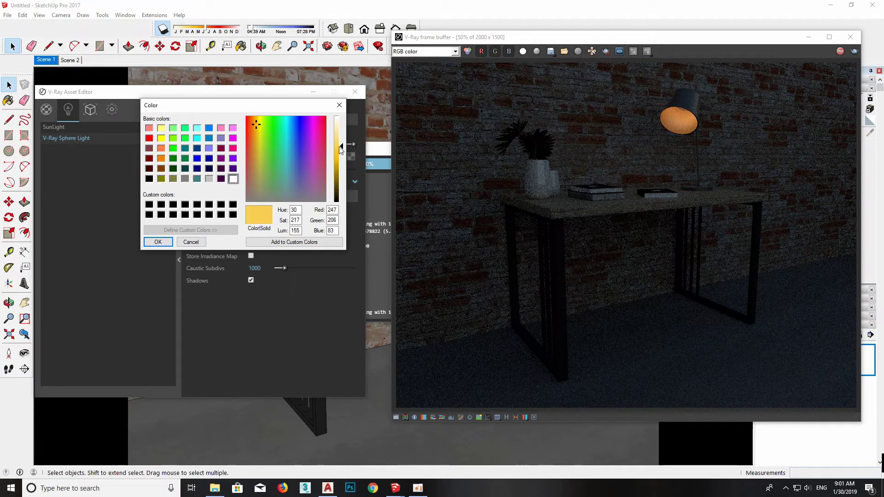
pyautogui.click(157, 242)
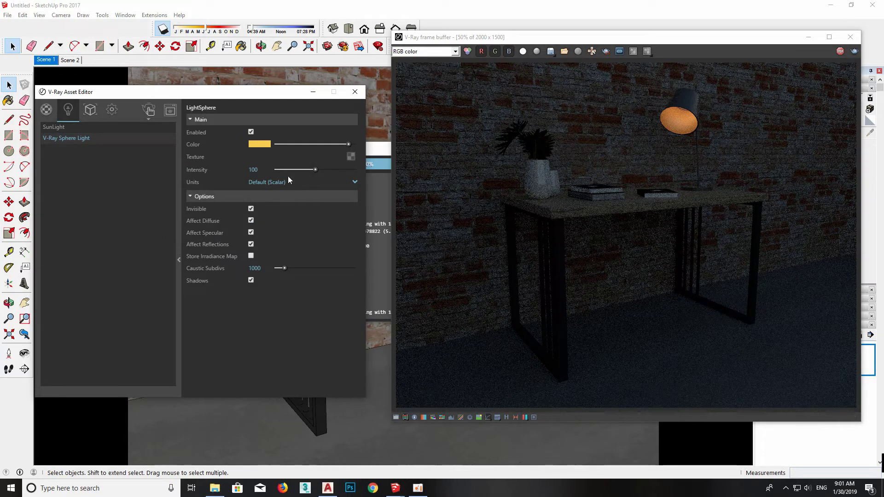
# - Lighten the sphere light colour to a pale cream
pyautogui.click(269, 144)
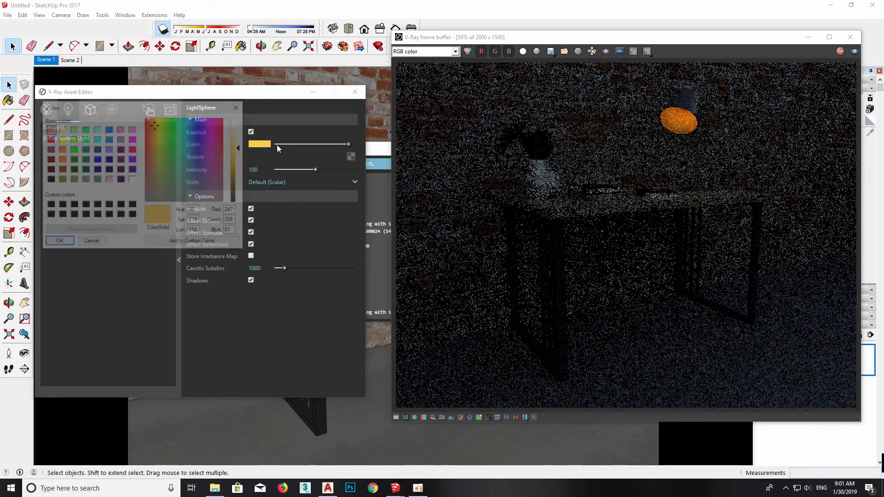
pyautogui.click(240, 128)
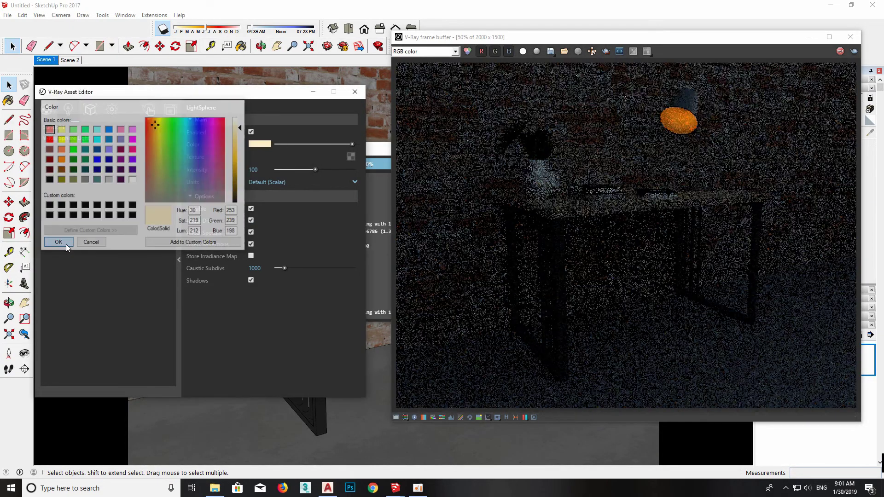
pyautogui.click(66, 243)
# - Set the sphere light intensity to 500, then to 700
pyautogui.write('500')
pyautogui.press('Return')
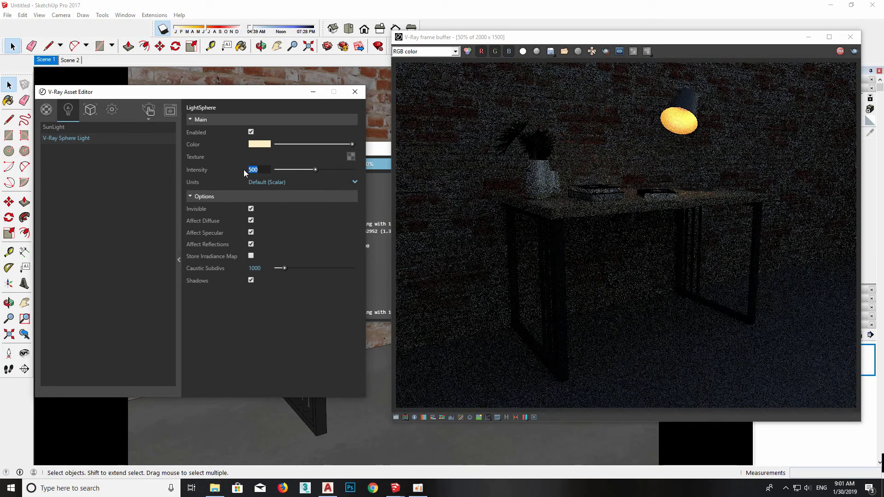
pyautogui.write('700')
pyautogui.press('Return')
pyautogui.moveTo(263, 97); pyautogui.dragTo(304, 72)
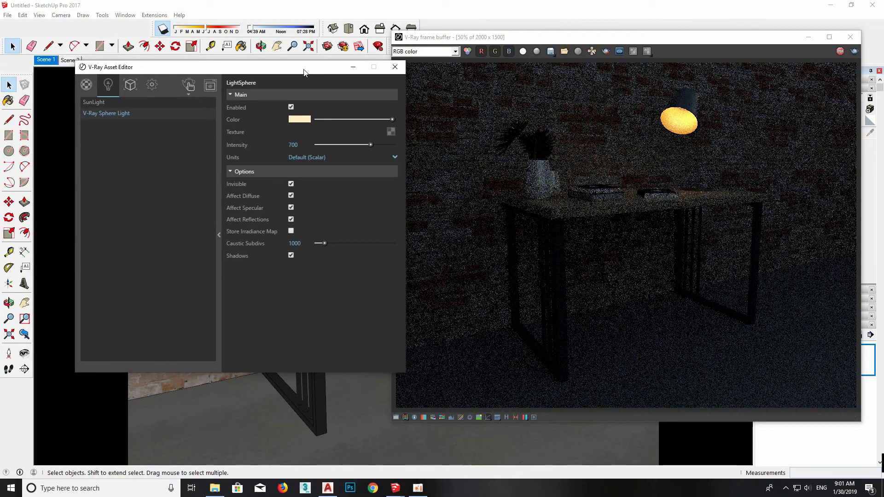
# - Browse the V-Ray render settings: renderer, output, environment and camera sections
pyautogui.click(152, 85)
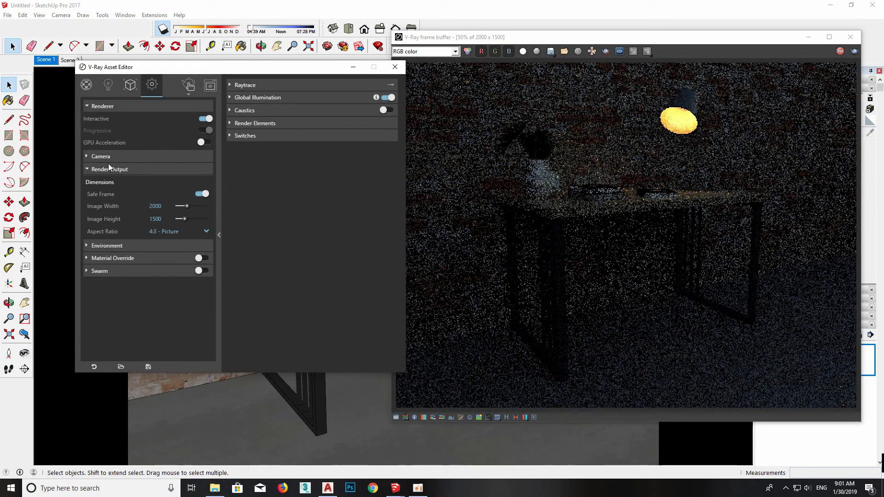
pyautogui.click(93, 106)
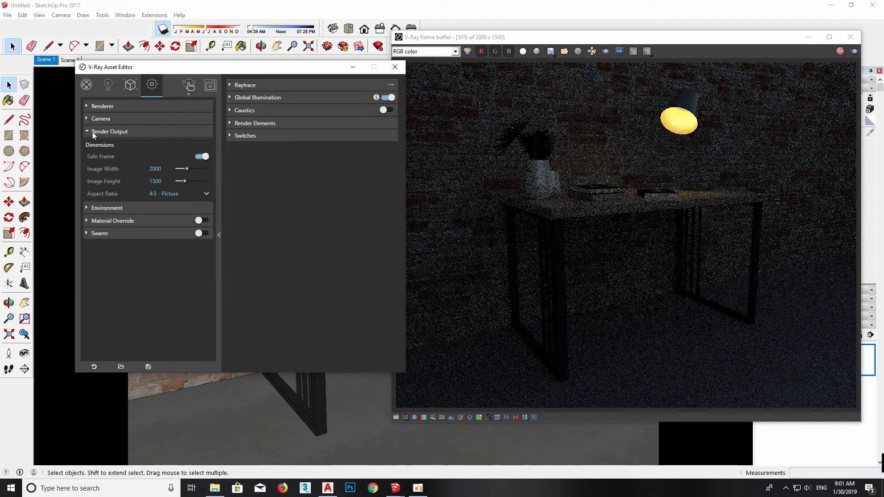
pyautogui.click(92, 132)
pyautogui.click(99, 146)
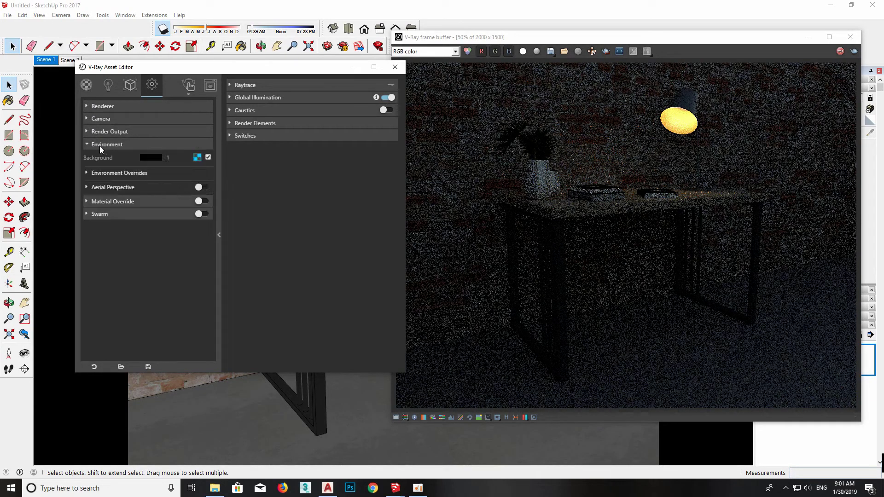
pyautogui.click(102, 157)
pyautogui.click(99, 133)
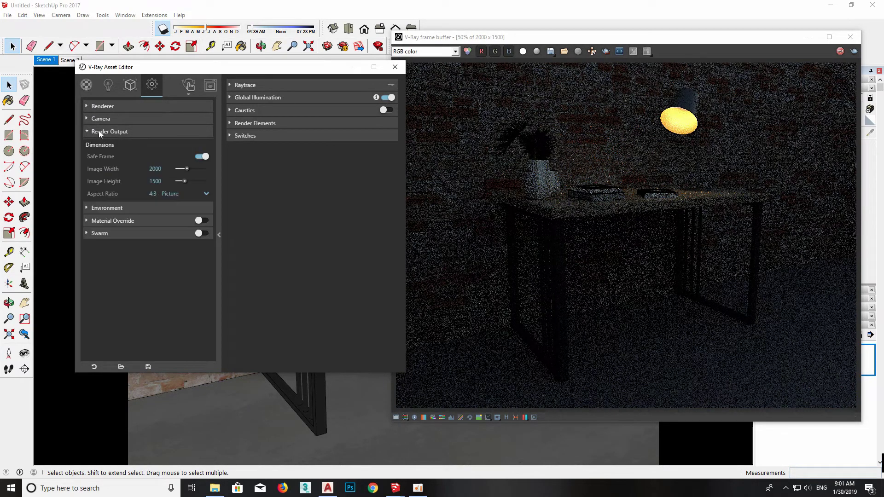
pyautogui.click(99, 130)
pyautogui.click(100, 118)
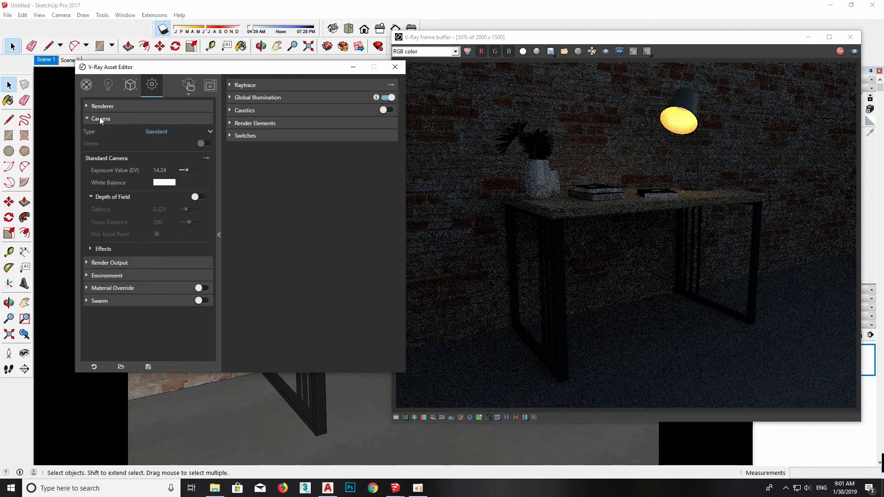
# - Lower the camera exposure value from 14.24 to 13
pyautogui.click(166, 170)
pyautogui.doubleClick(169, 171)
pyautogui.write('13')
pyautogui.press('Return')
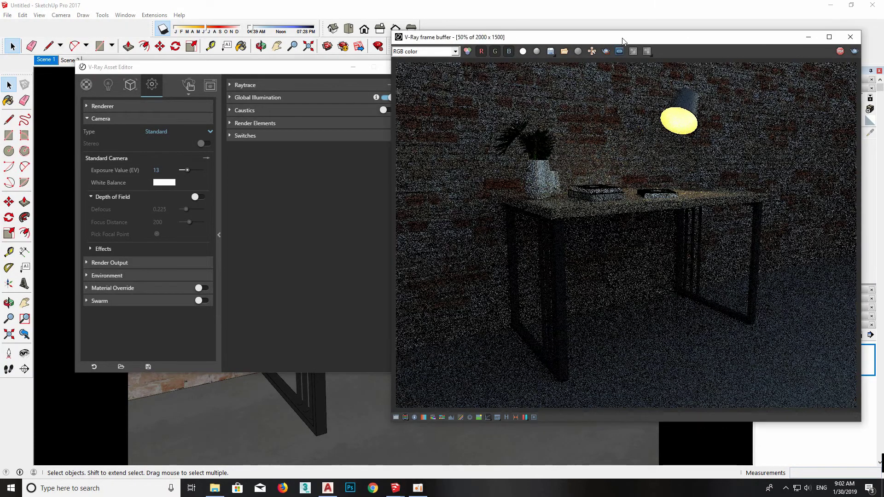
pyautogui.moveTo(320, 70); pyautogui.dragTo(297, 69)
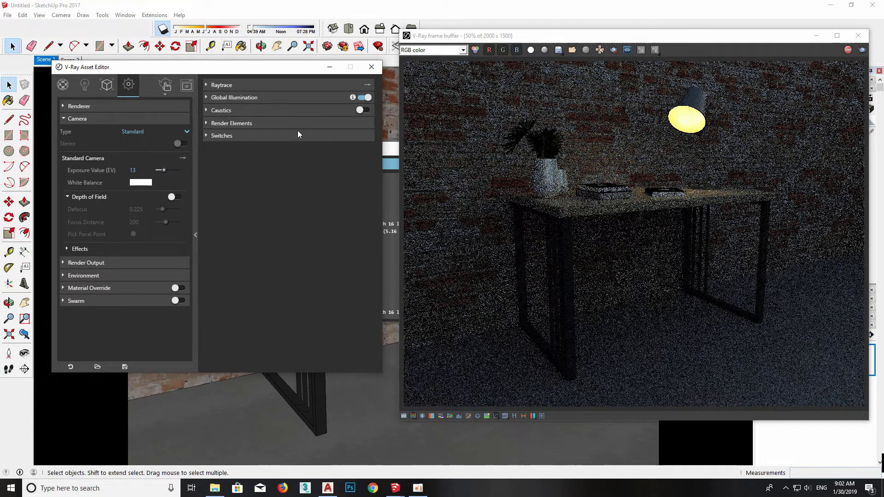
# - Turn off interactive and progressive rendering, and show the global illumination settings
pyautogui.click(100, 107)
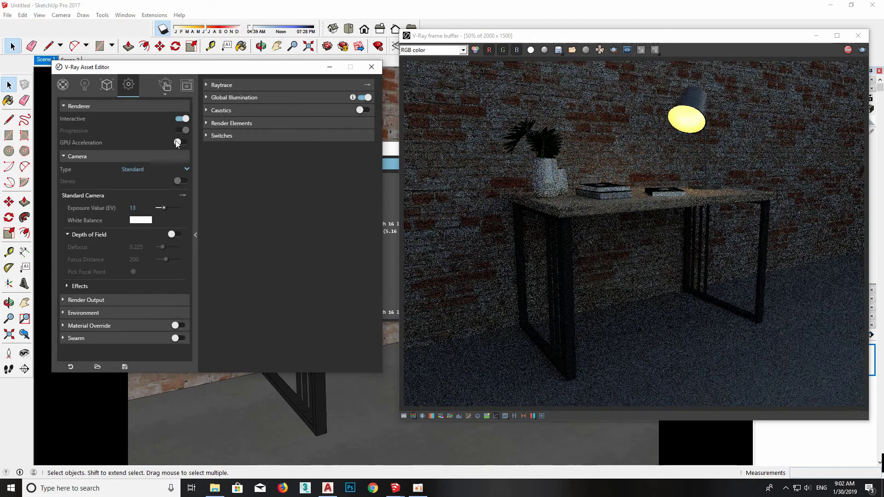
pyautogui.click(181, 118)
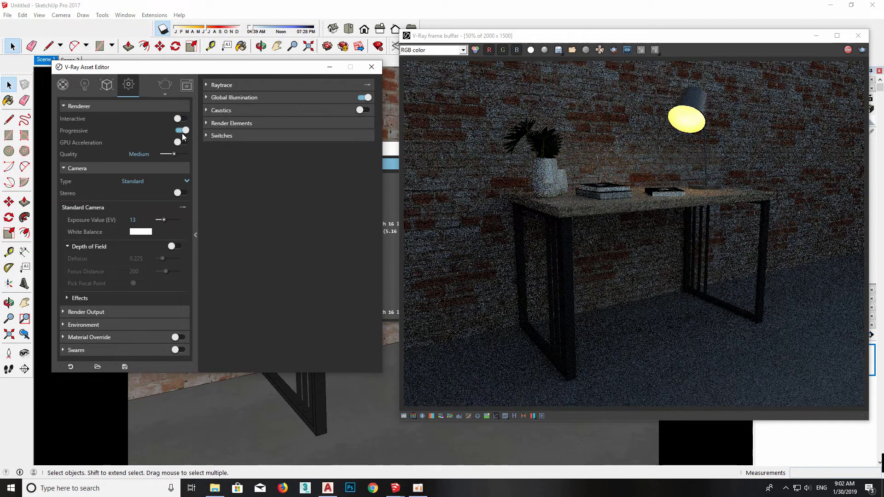
pyautogui.click(182, 132)
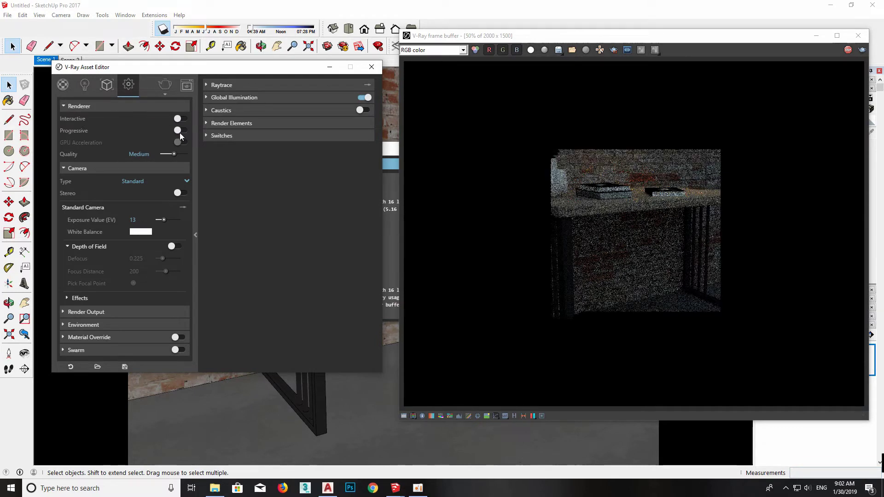
pyautogui.click(220, 98)
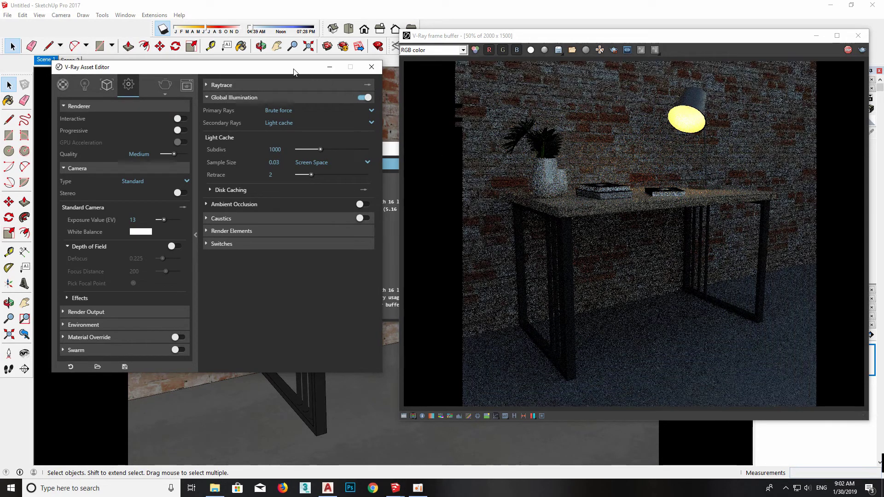
# - Close the render settings so the finished render stays visible
pyautogui.moveTo(285, 72); pyautogui.dragTo(282, 68)
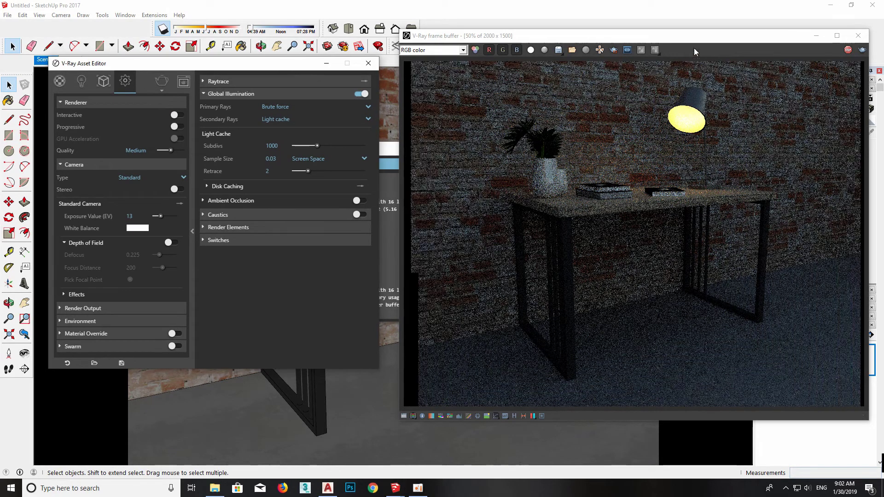
pyautogui.moveTo(710, 40)
pyautogui.mouseDown()
pyautogui.moveTo(363, 43)
pyautogui.moveTo(666, 38)
pyautogui.mouseUp()
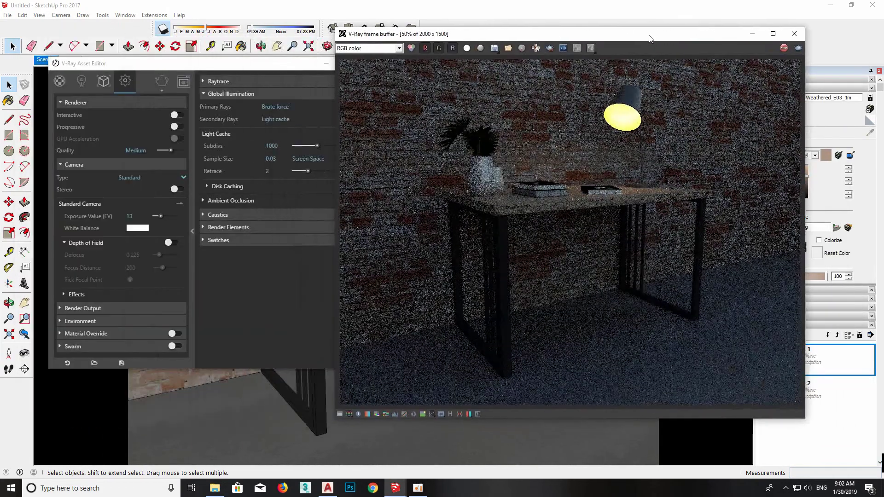
pyautogui.click(345, 66)
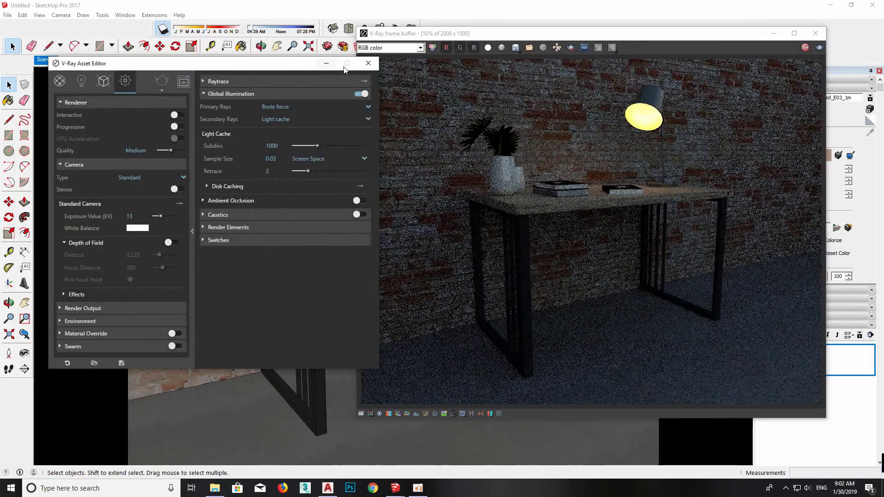
pyautogui.click(371, 65)
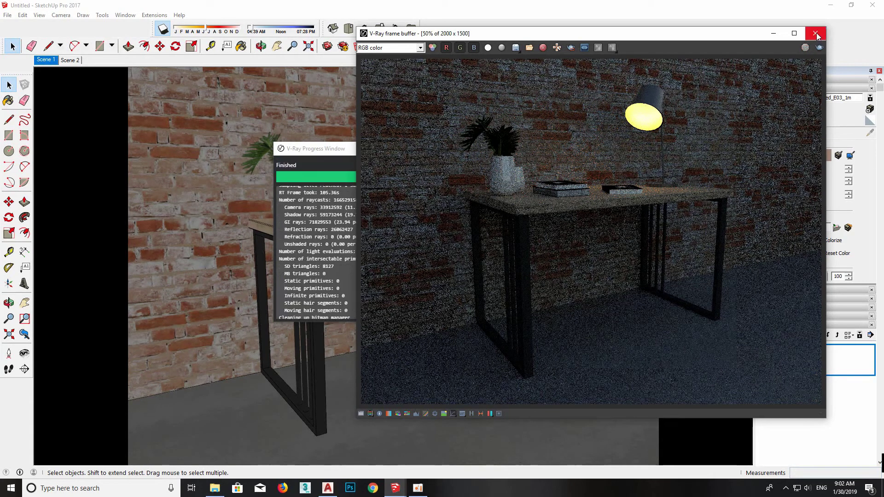
# - Close the render windows and eyedrop the desk-leg material Color M09 into the editor
pyautogui.click(815, 33)
pyautogui.click(456, 148)
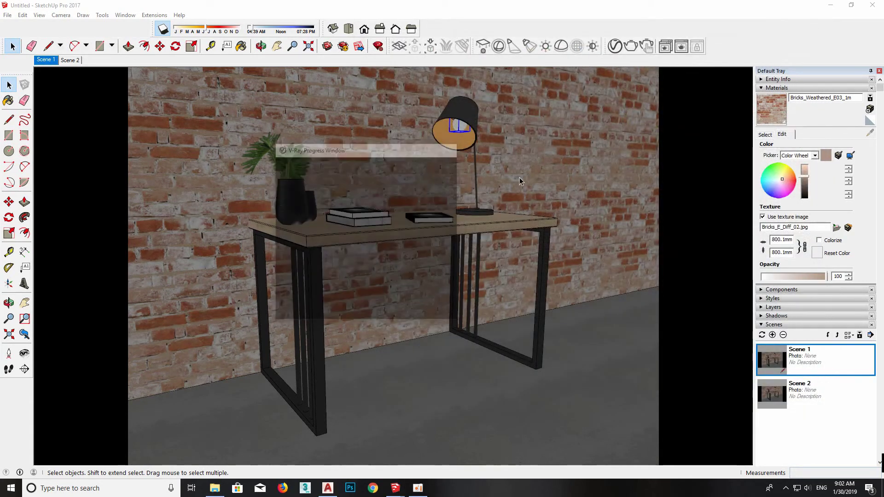
pyautogui.click(766, 134)
pyautogui.click(840, 162)
pyautogui.click(870, 132)
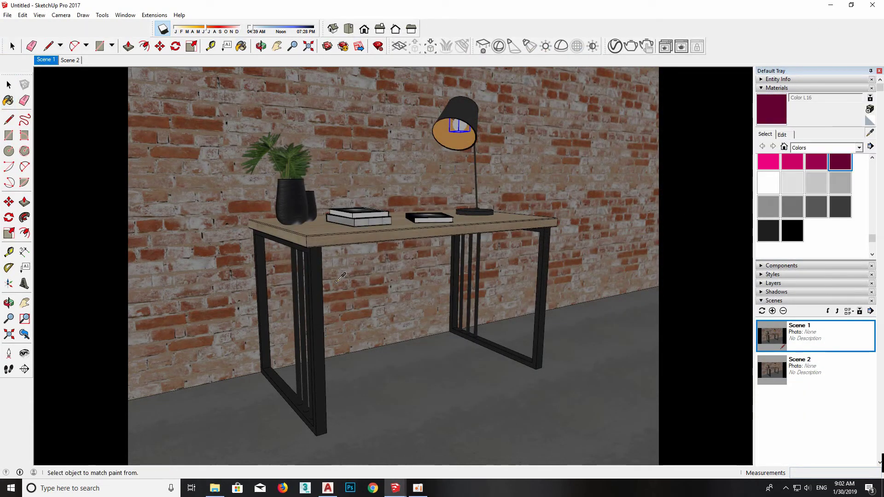
pyautogui.click(316, 273)
pyautogui.click(327, 46)
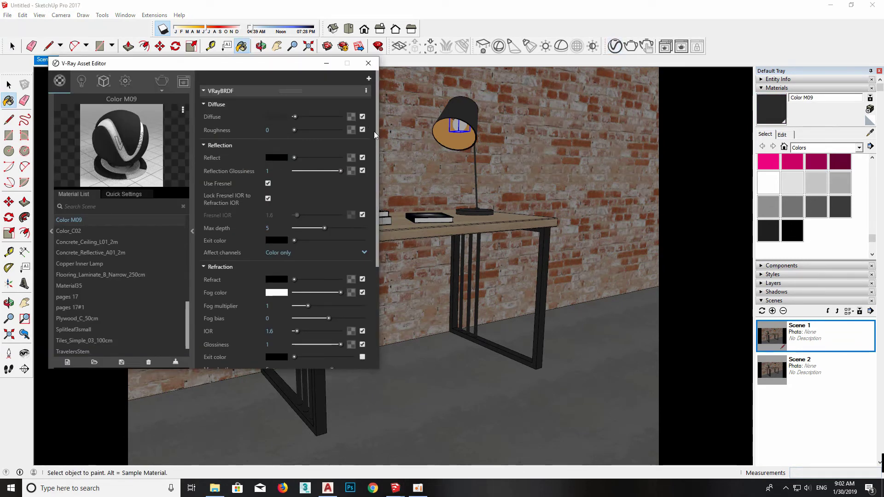
# - Give Color M09 a grey reflection with 0.85 reflection glossiness
pyautogui.moveTo(374, 131); pyautogui.dragTo(373, 121)
pyautogui.click(273, 115)
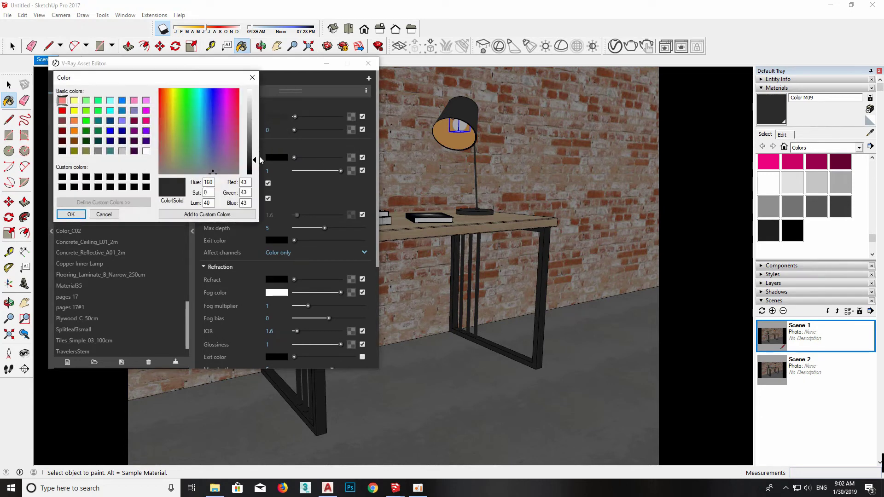
pyautogui.click(104, 214)
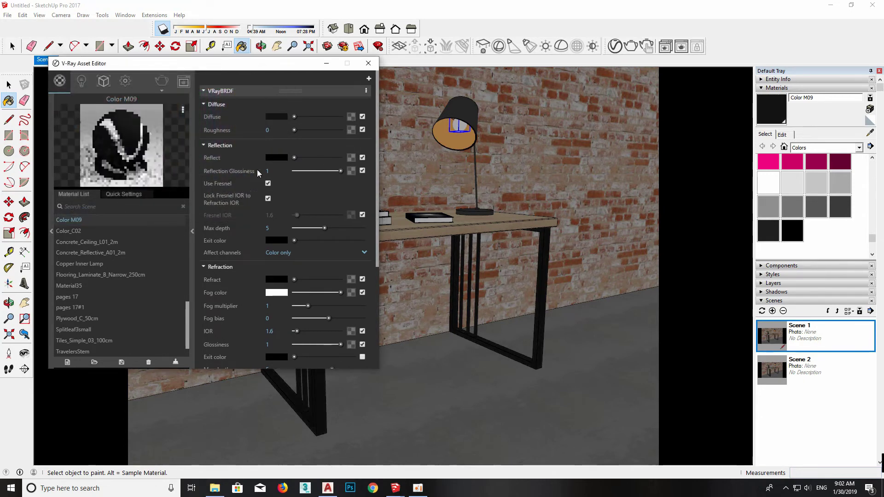
pyautogui.click(267, 171)
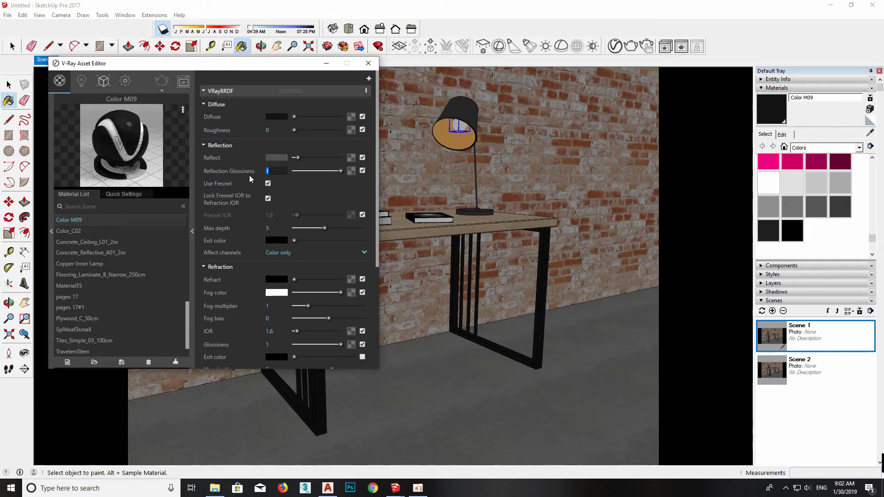
pyautogui.write('0.85')
pyautogui.press('Return')
# - Sample the table-top veneer material, then close the material editor
pyautogui.moveTo(265, 73); pyautogui.dragTo(308, 69)
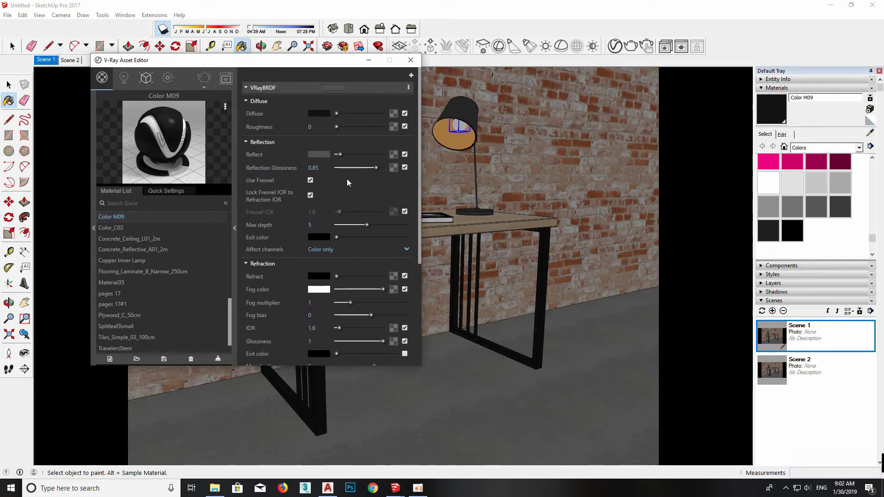
pyautogui.click(840, 162)
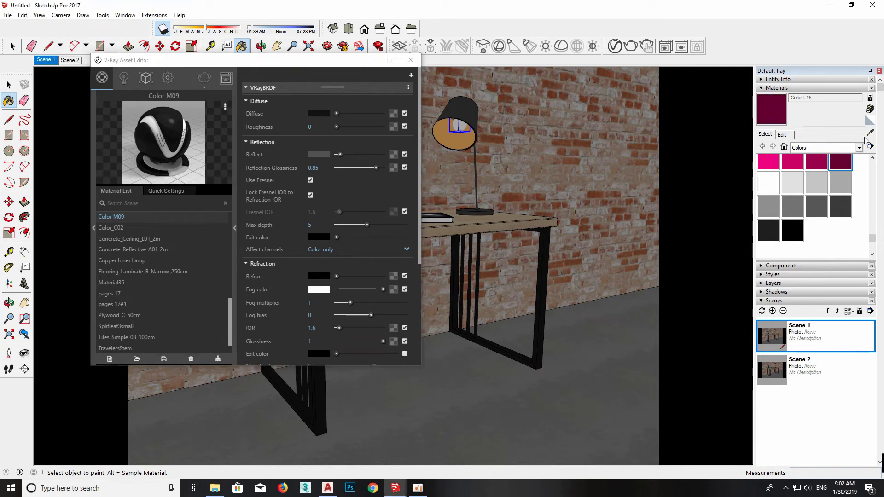
pyautogui.keyDown('alt'); pyautogui.click(466, 228); pyautogui.keyUp('alt')
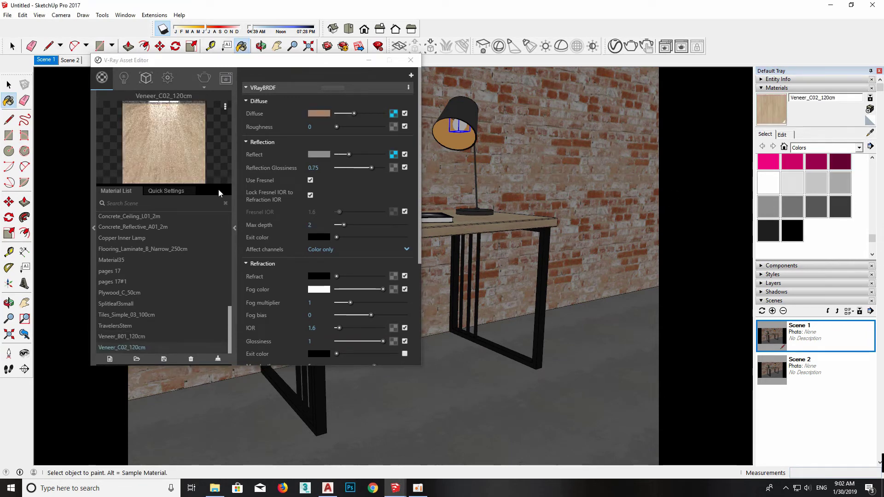
pyautogui.click(8, 85)
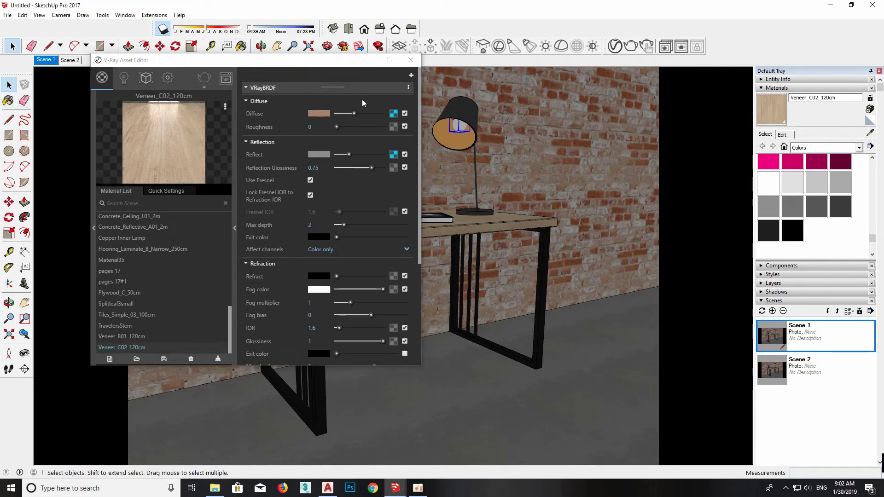
pyautogui.click(410, 60)
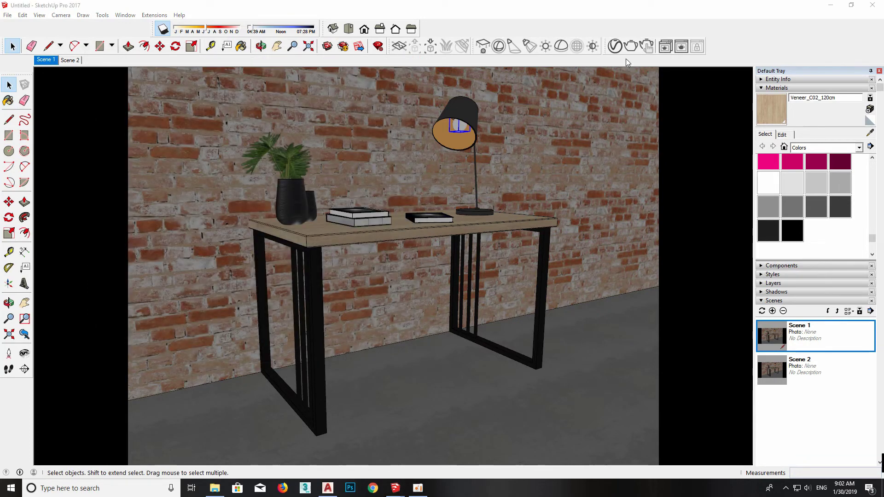
# - Start a V-Ray production render of the desk scene, moving the progress window aside
pyautogui.click(630, 47)
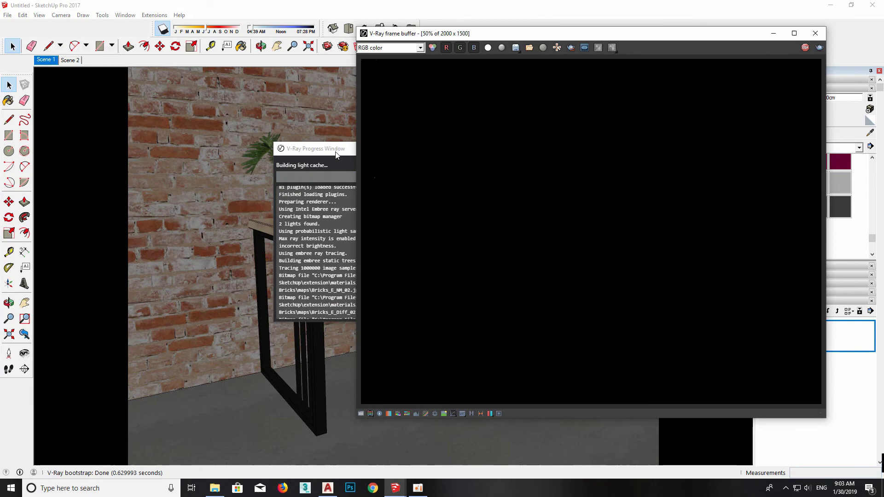
pyautogui.moveTo(335, 140); pyautogui.dragTo(177, 128)
pyautogui.moveTo(711, 34); pyautogui.dragTo(698, 29)
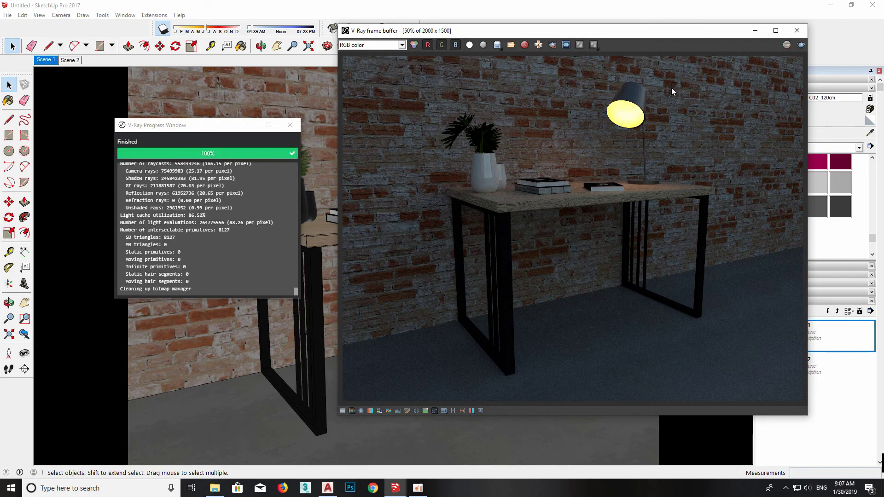
# - Bow the frame-buffer Curve correction upward to lighten the brick wall and floor
pyautogui.moveTo(644, 38); pyautogui.dragTo(649, 32)
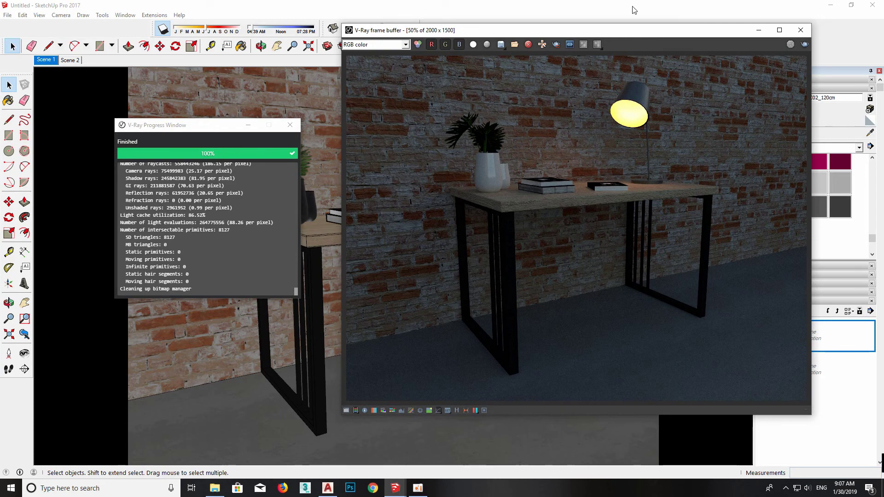
pyautogui.moveTo(724, 33); pyautogui.dragTo(729, 33)
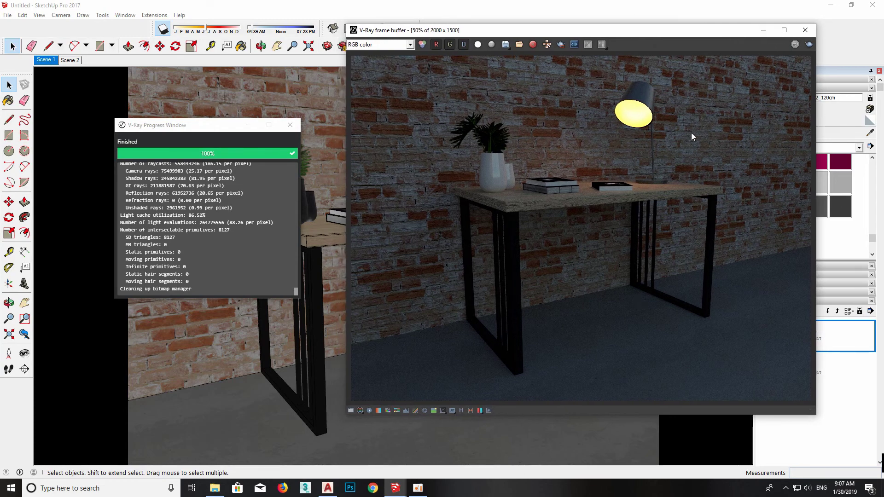
pyautogui.click(350, 412)
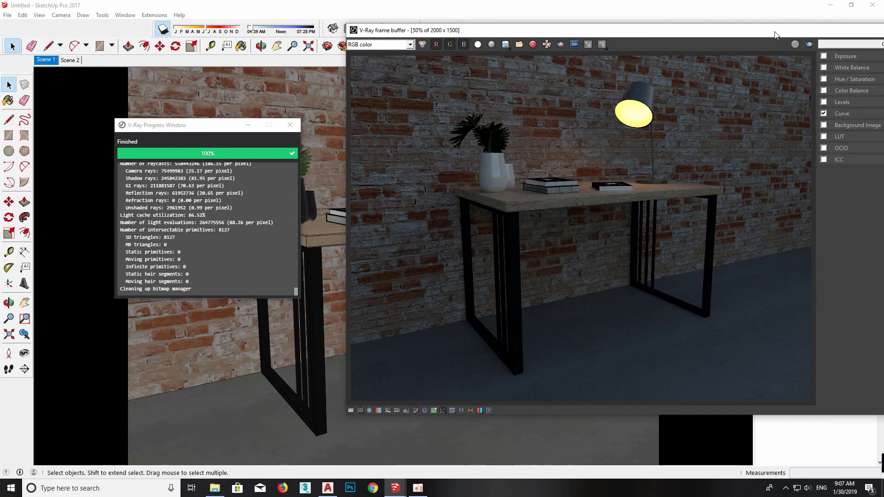
pyautogui.moveTo(775, 34); pyautogui.dragTo(673, 36)
pyautogui.click(848, 116)
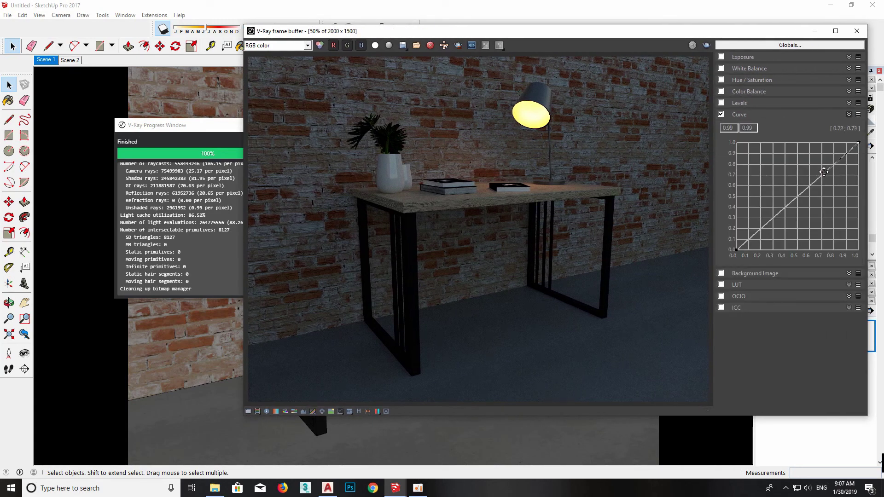
pyautogui.moveTo(823, 172)
pyautogui.mouseDown()
pyautogui.moveTo(810, 163)
pyautogui.moveTo(798, 175)
pyautogui.moveTo(791, 169)
pyautogui.mouseUp()
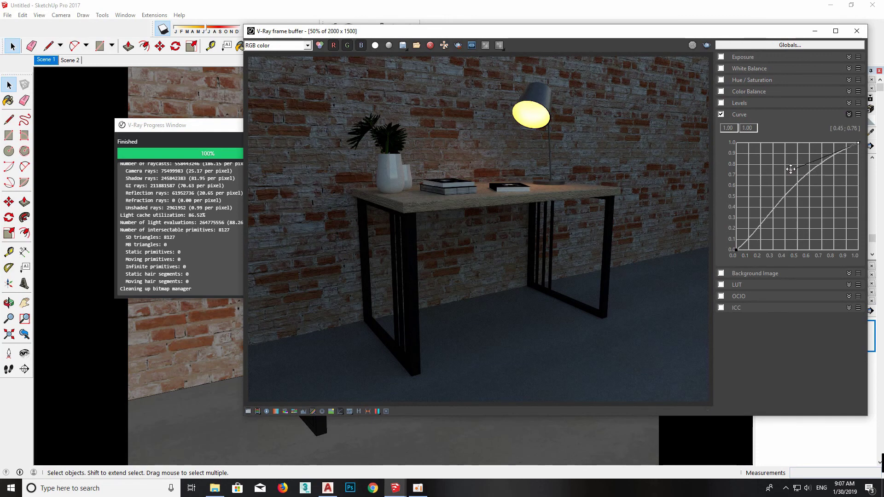
pyautogui.click(738, 248)
pyautogui.moveTo(772, 225); pyautogui.dragTo(764, 198)
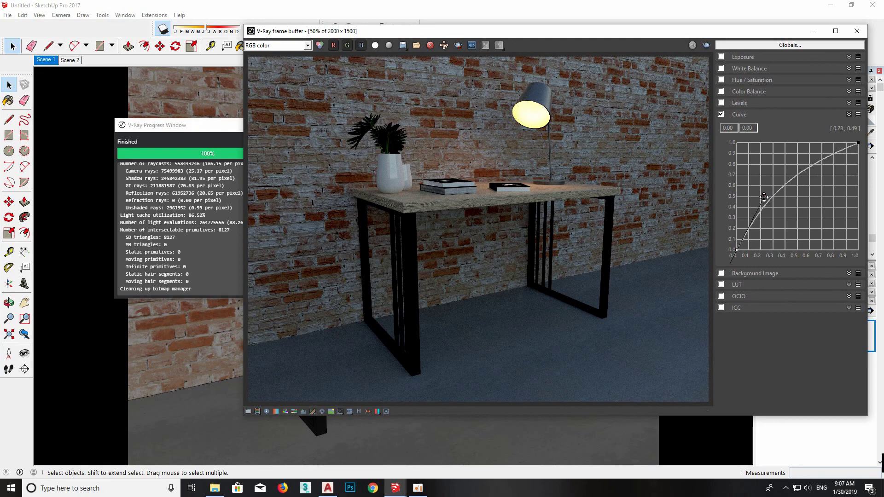
pyautogui.moveTo(709, 35); pyautogui.dragTo(719, 35)
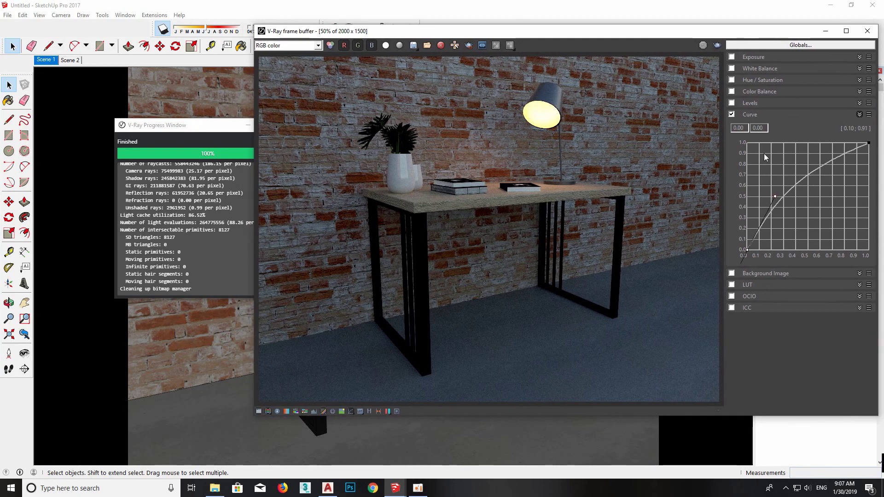
pyautogui.click(259, 411)
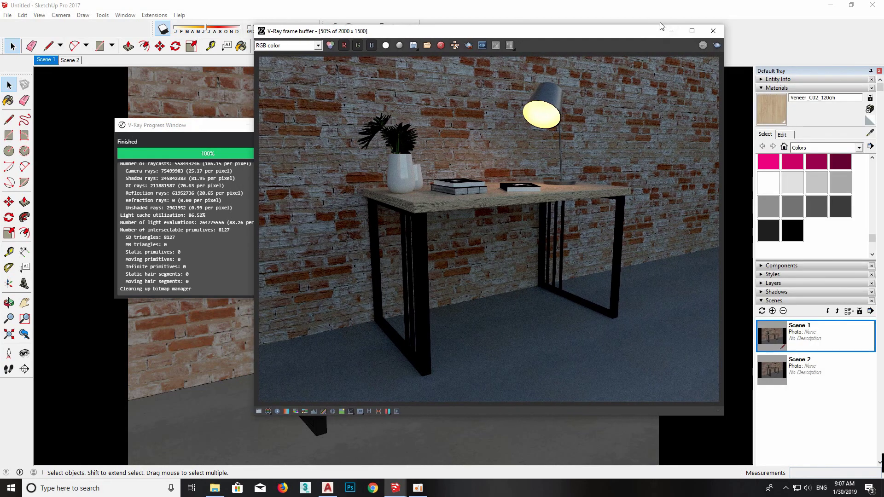